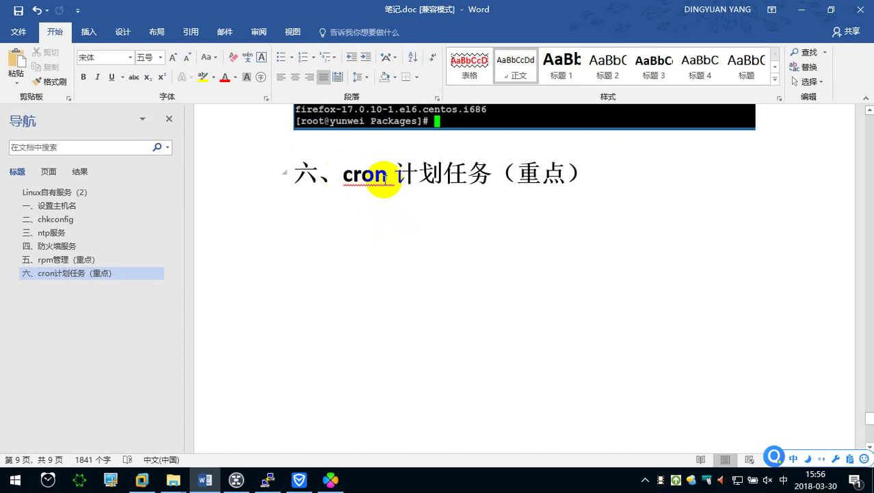
Extend the section 六 heading from 'cron' to 'cron/crontab'.
click(387, 175)
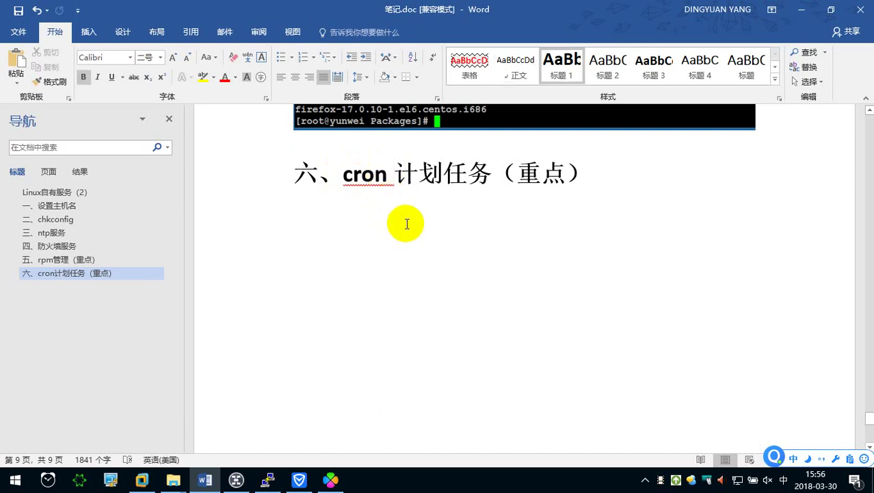
text(/crontab)
key(space)
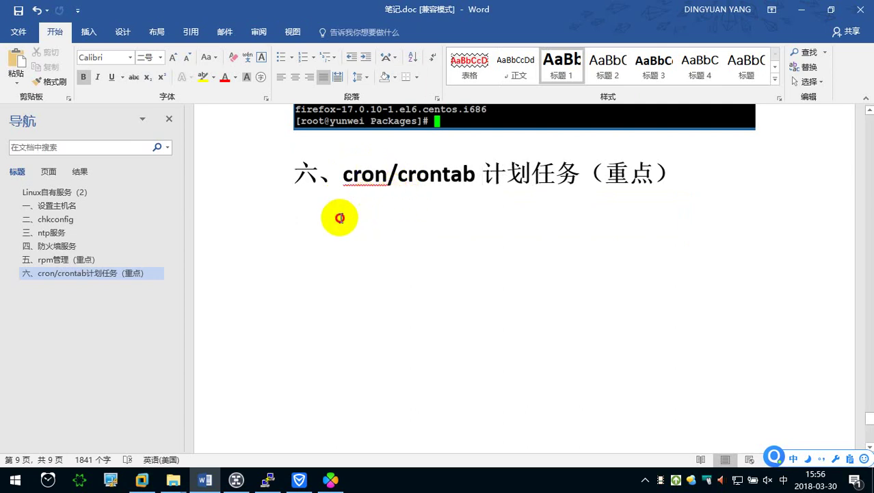
Add a new line below the heading reading '作用：24小时值守'.
key(Return)
text(作用)
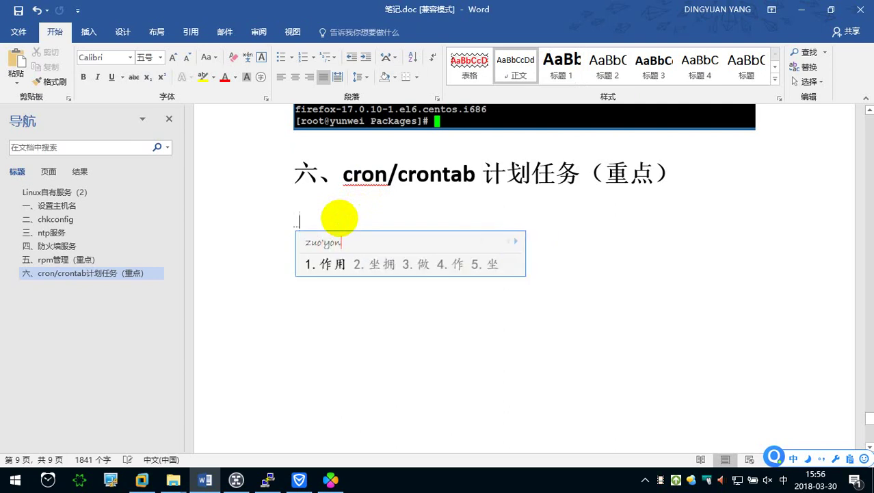
text(：)
key(ctrl+s)
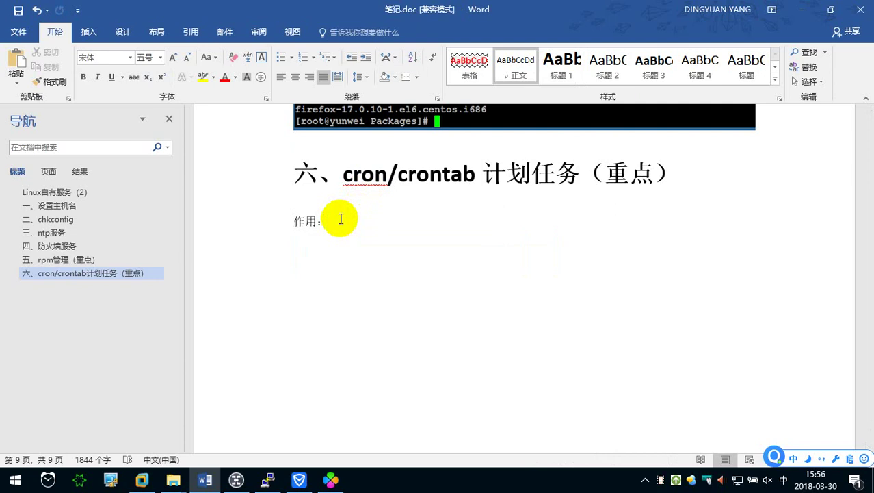
click(268, 480)
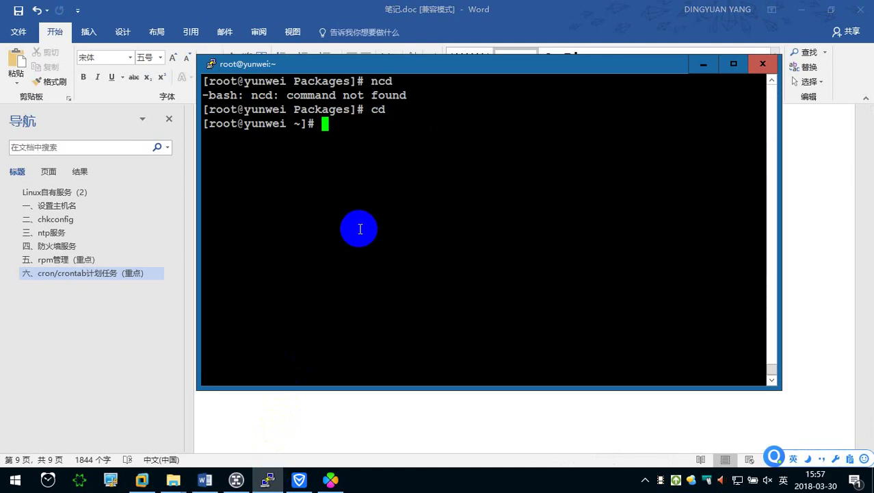
click(353, 398)
text(24xiaoshi)
key(space)
text(zh)
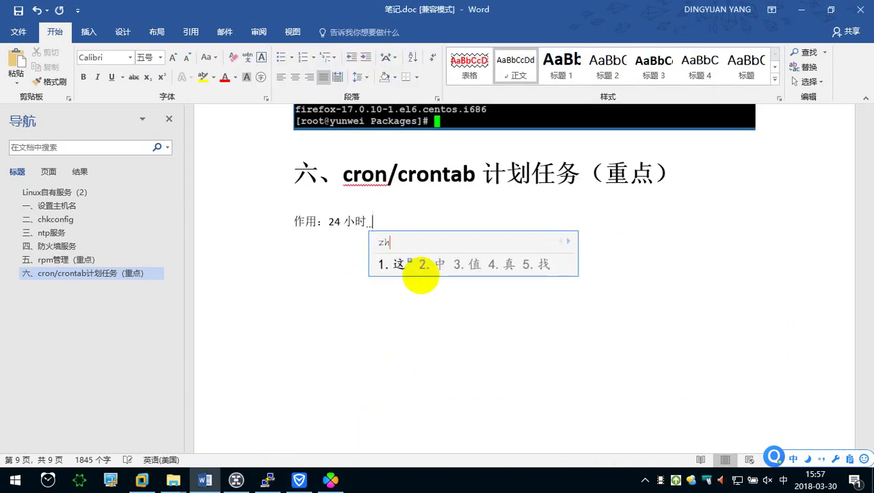
text(ishou2)
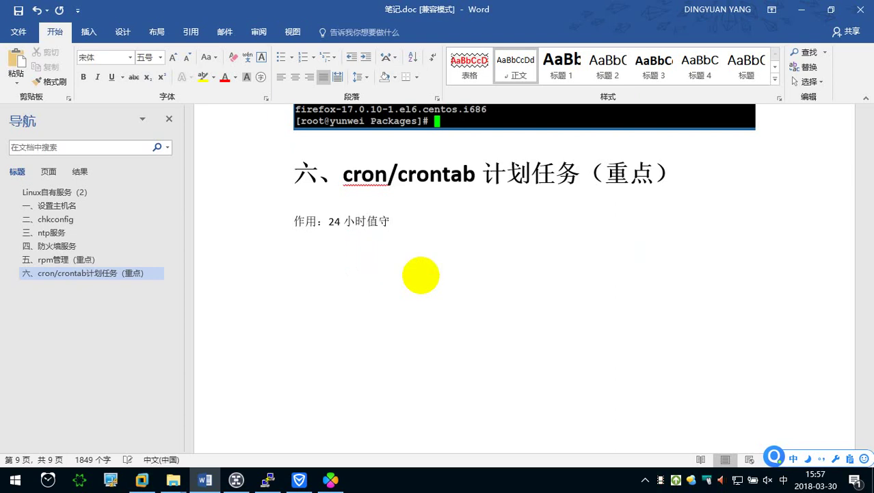
click(268, 479)
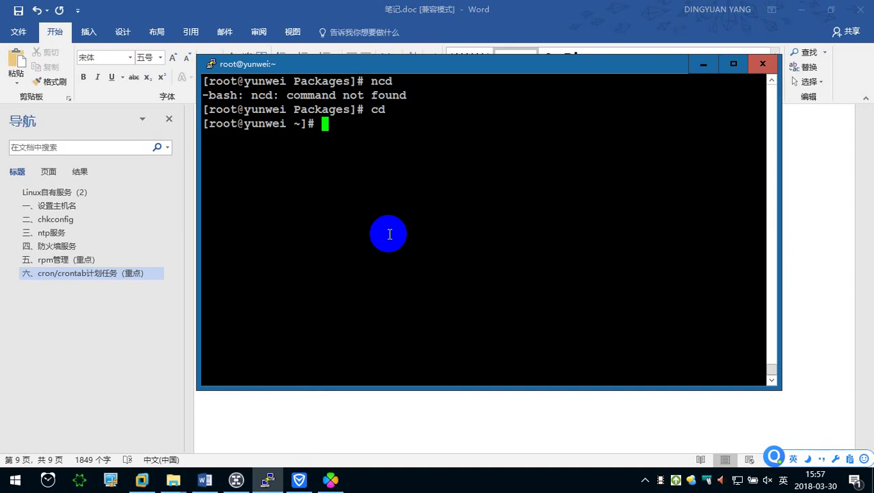
Replace '24小时值守' with '操作系统不可能24小时都有人在操作'.
click(370, 416)
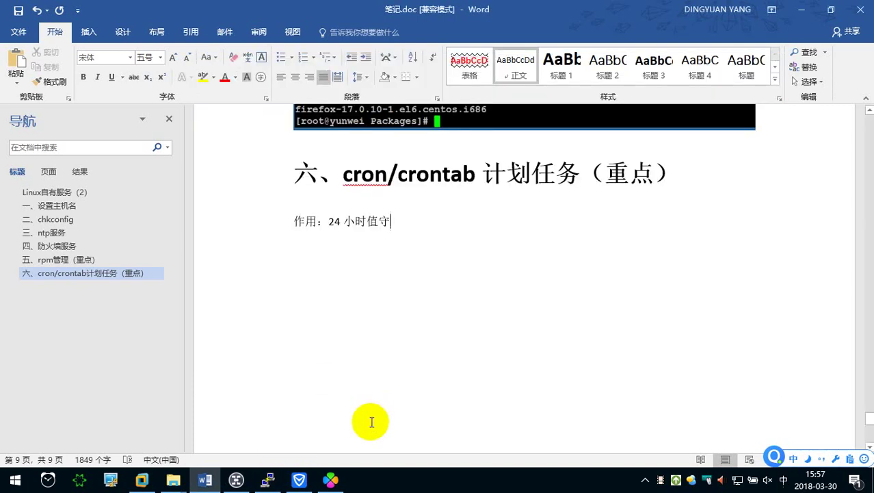
drag(329, 222, 390, 221)
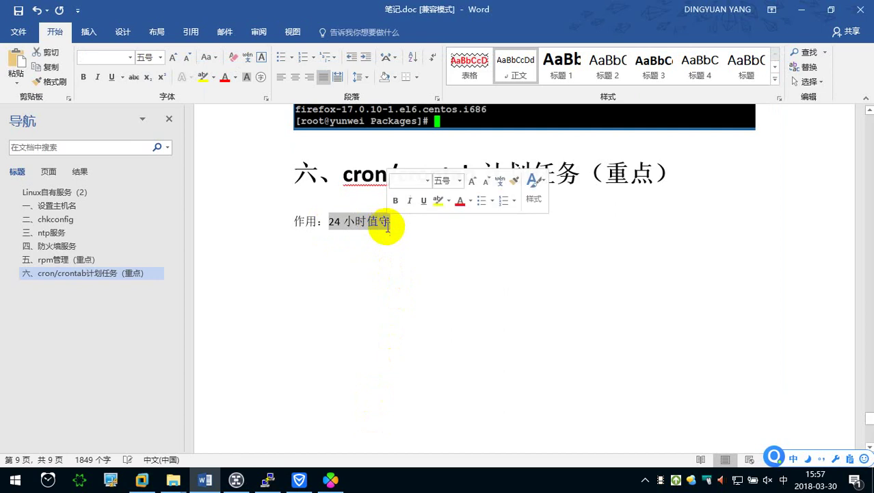
key(Delete)
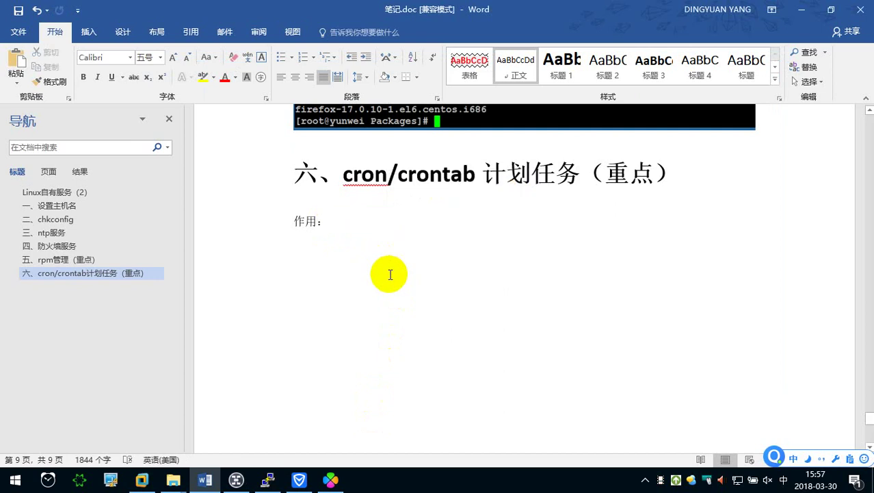
text(jisuanji)
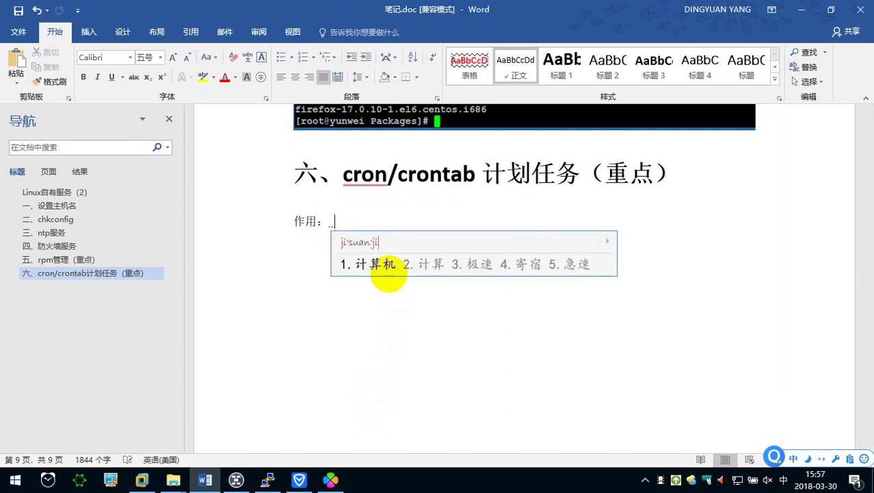
key(space)
key(BackSpace)
key(BackSpace)
key(BackSpace)
text(caoz)
key(space)
text(xit)
key(space)
text(bukeneng)
key(space)
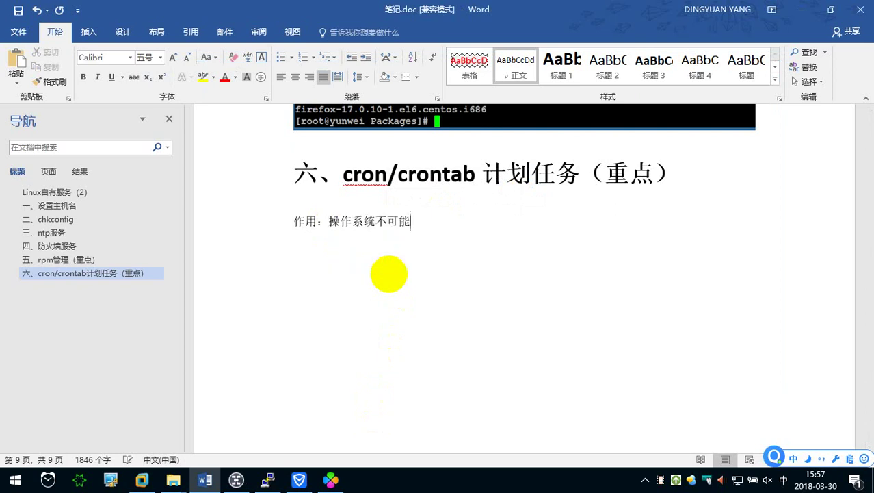
text(24xiao)
key(BackSpace)
key(BackSpace)
key(BackSpace)
text(ao)
key(BackSpace)
key(BackSpace)
text(iaos)
key(space)
text(d your)
key(space)
text(zai)
key(space)
text(caozuo)
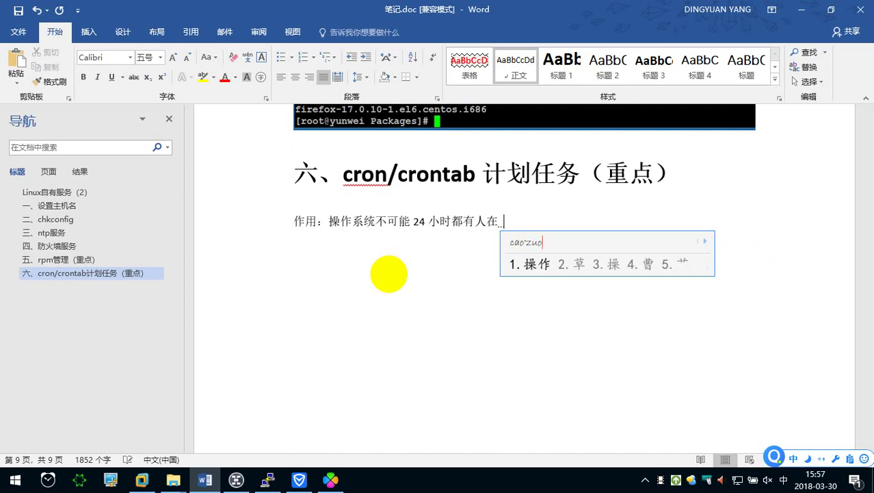
key(space)
Continue the sentence with '，有些时候想在指定的时间点去执行任务'.
text(,you)
key(space)
text(x)
key(space)
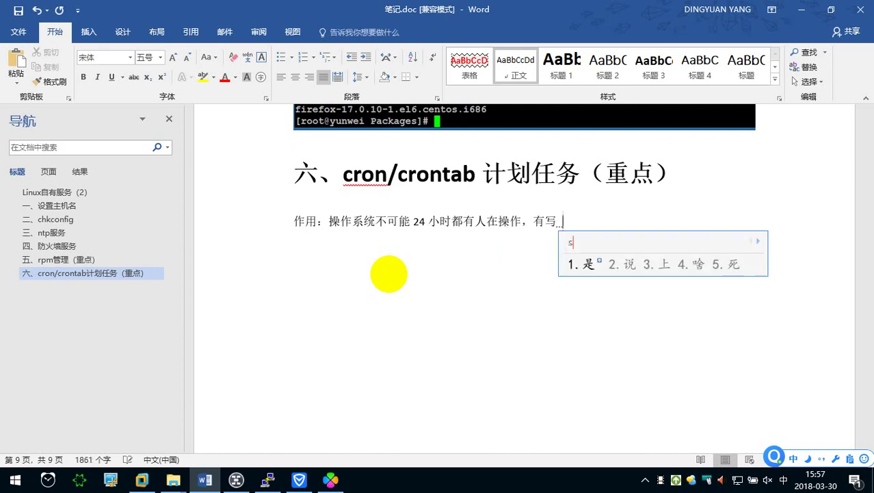
key(BackSpace)
key(BackSpace)
text(youxieshi)
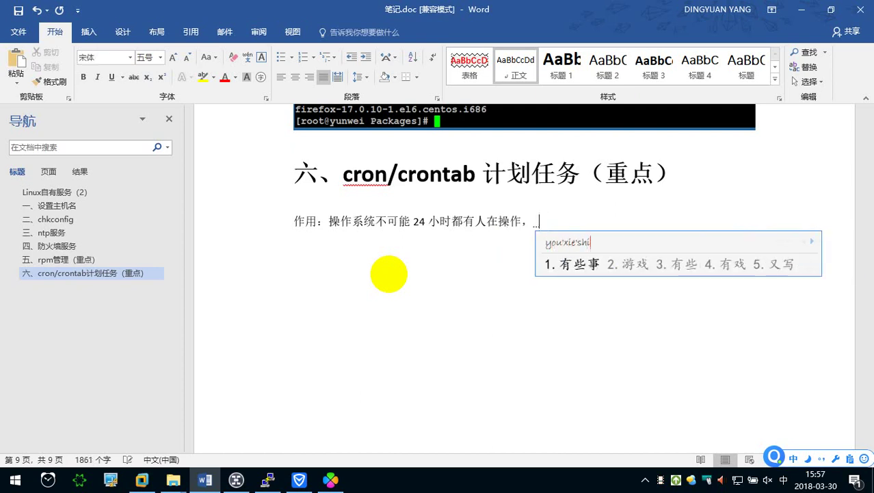
text(hou)
key(space)
text(xiangzai)
key(space)
text(zhi'ding)
key(space)
text(de)
key(space)
text(shi'jian'dian)
key(space)
text(qu)
key(space)
text(zhixing)
key(space)
text(renwu)
key(space)
Add the parenthetical example '（例如：每天夜里2点去重新启动Apache）'.
text(())
key(Left)
text(liru)
key(space)
text(:)
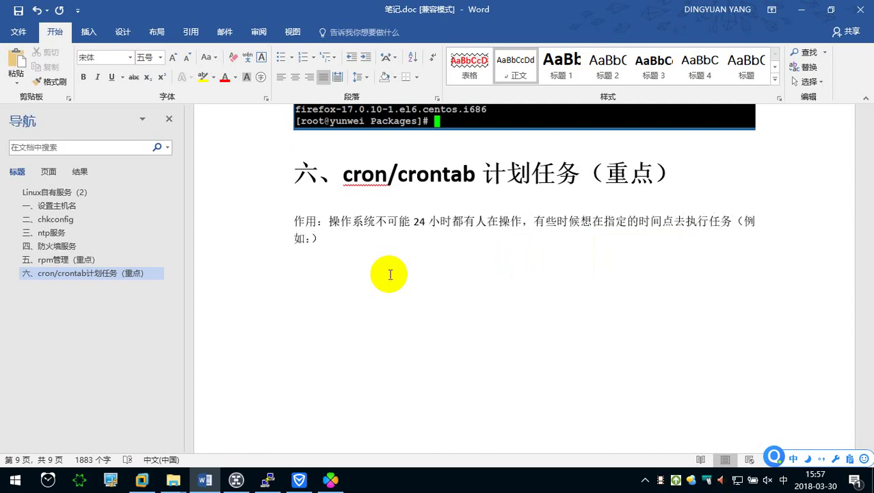
text(meitian)
key(space)
text(ye'li)
key(space)
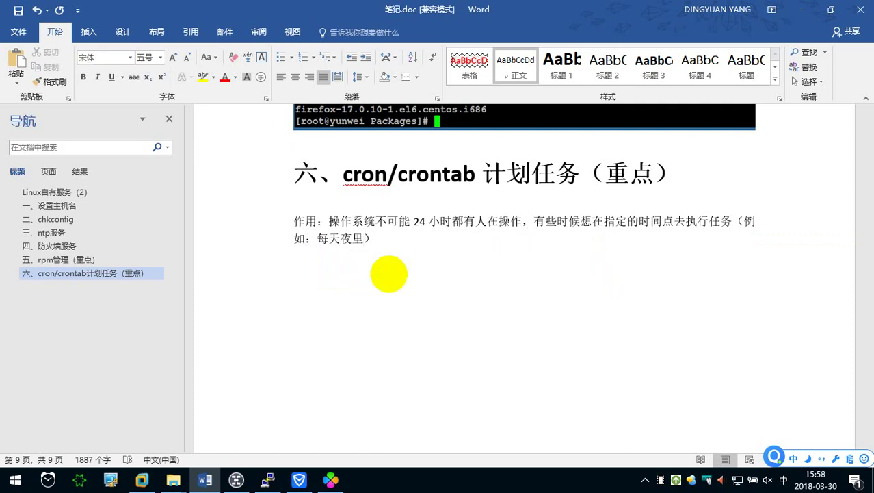
text(2d5)
text(qu)
key(space)
text(chongxin)
key(space)
text(qidong)
key(space)
text(apac)
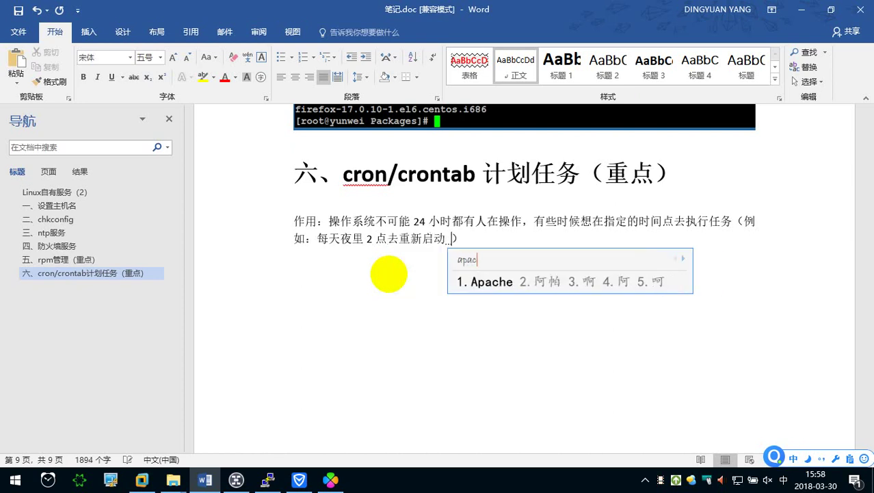
key(space)
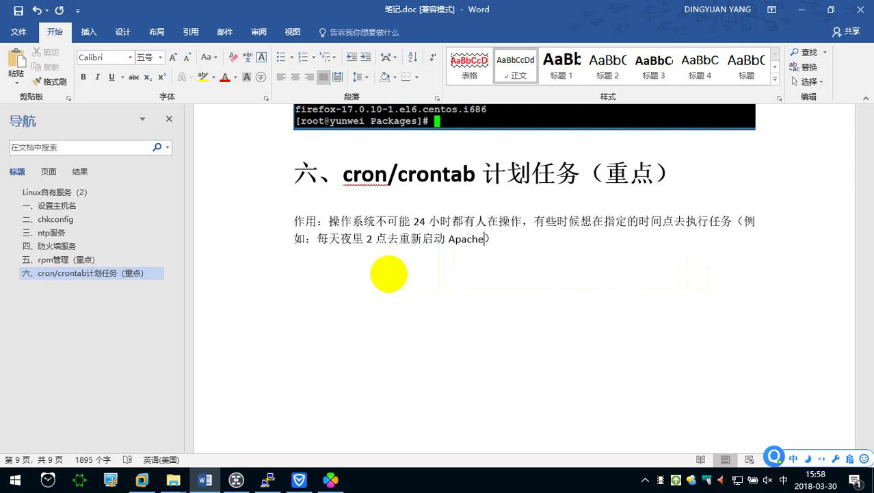
click(509, 243)
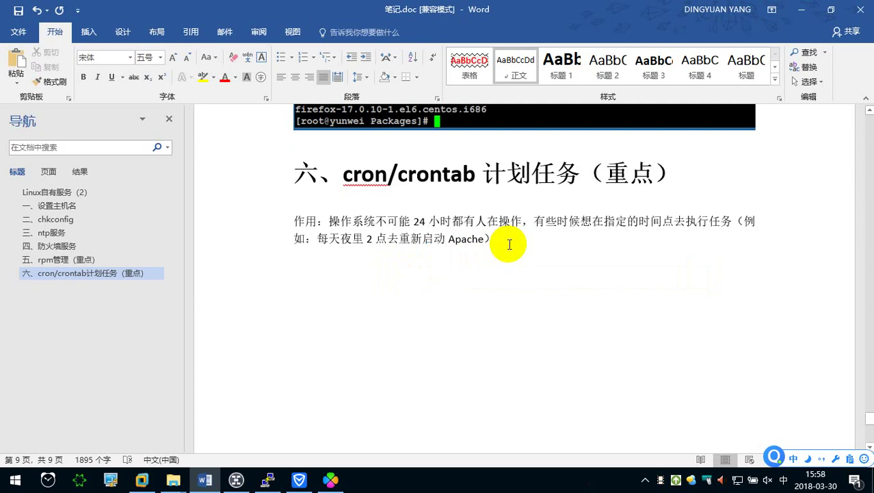
Append that nobody runs commands at 2 a.m., so 计划任务程序 can 执行操作 instead.
text(，此时)
text(不可能真有人每天夜里2)
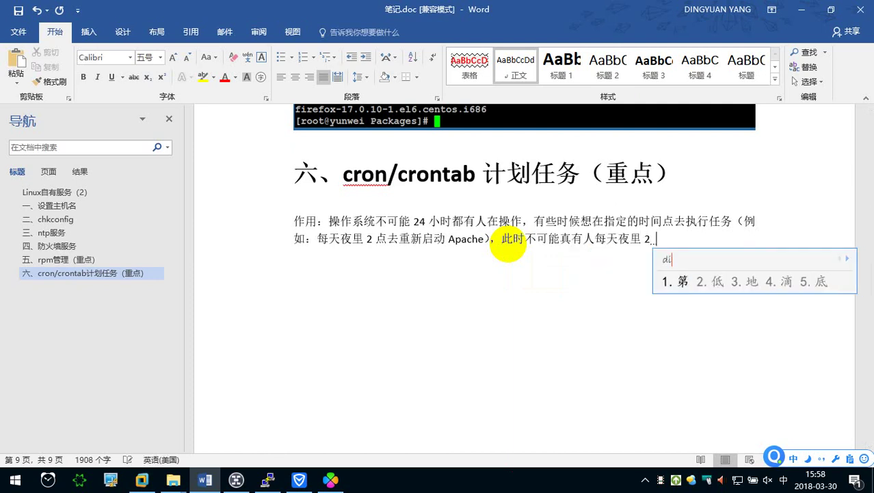
text(点去执行)
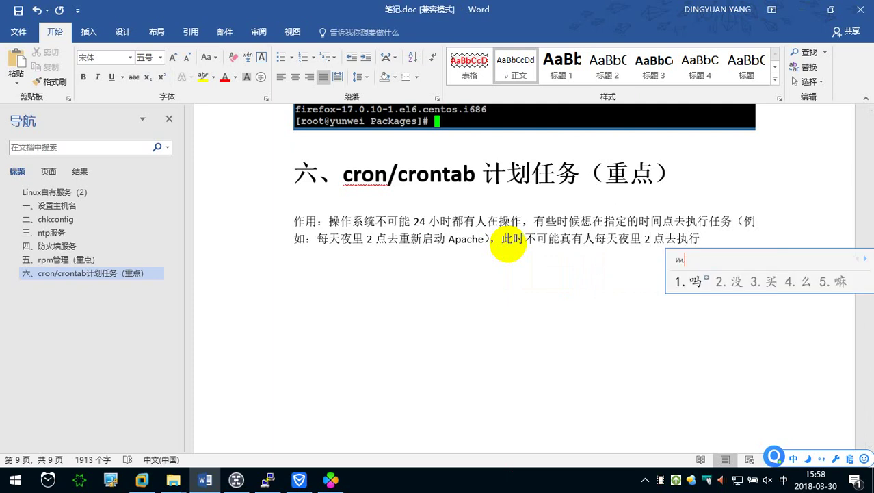
text(命令)
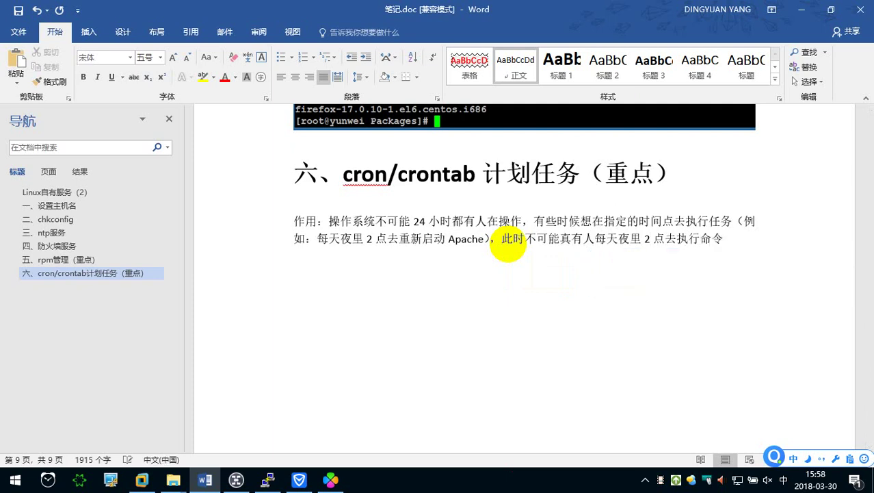
text(，此时可以交给)
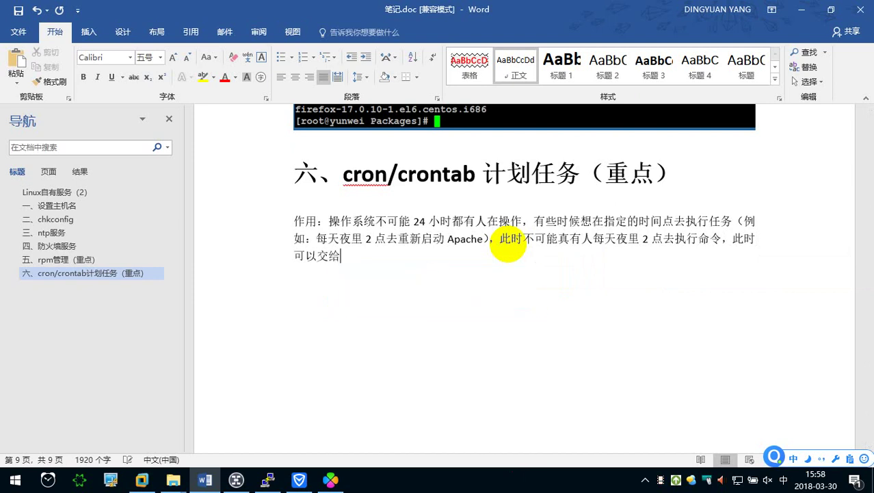
text(计划任务去执行。)
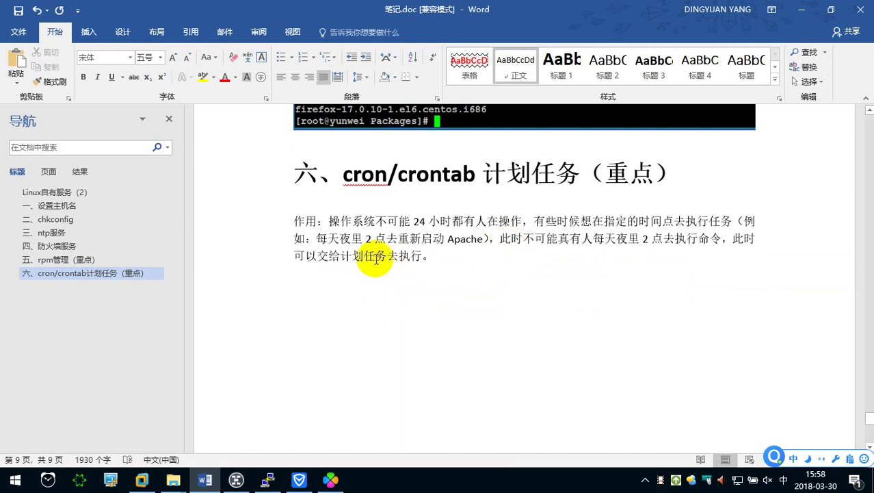
click(388, 256)
text(chengxu)
key(space)
click(445, 256)
text(caozuo)
key(space)
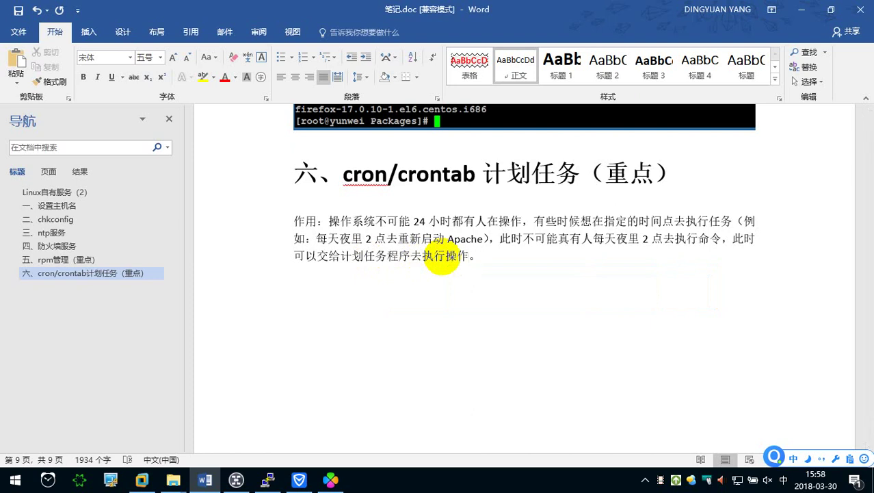
key(Return)
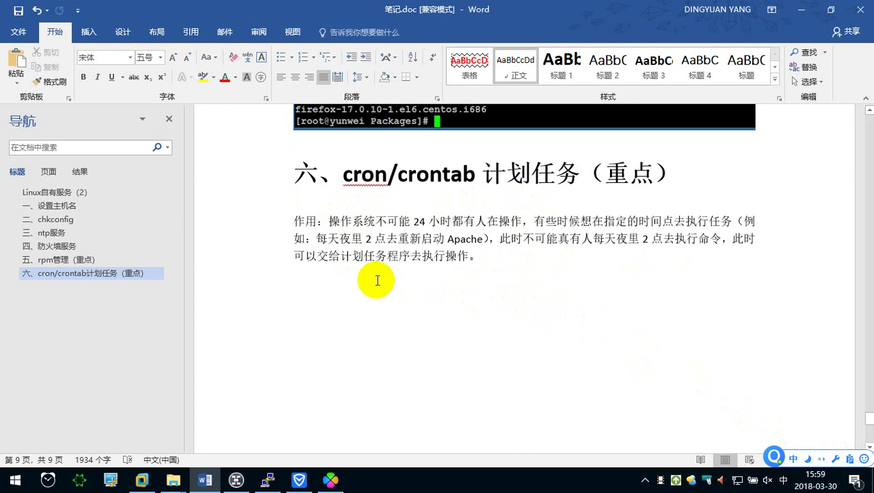
Write the syntax line '语法：#crontab 选项', removing a stray '操作'.
text(y)
text(：)
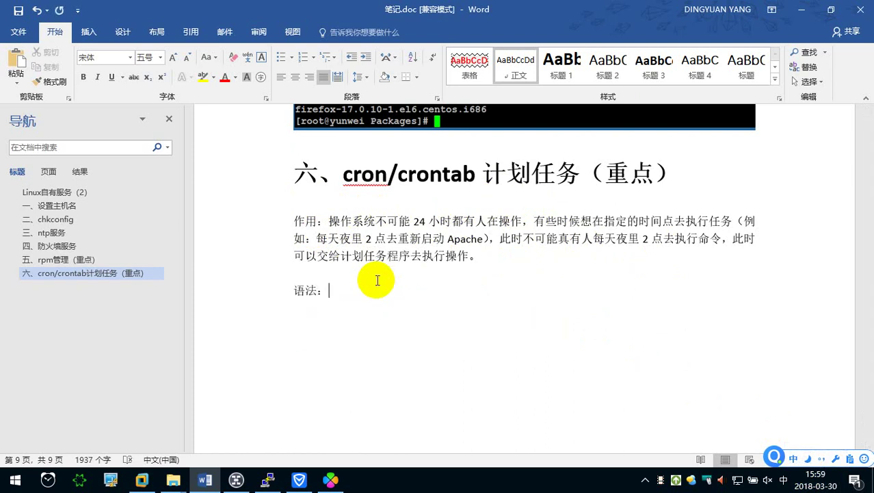
text(#)
text(cront)
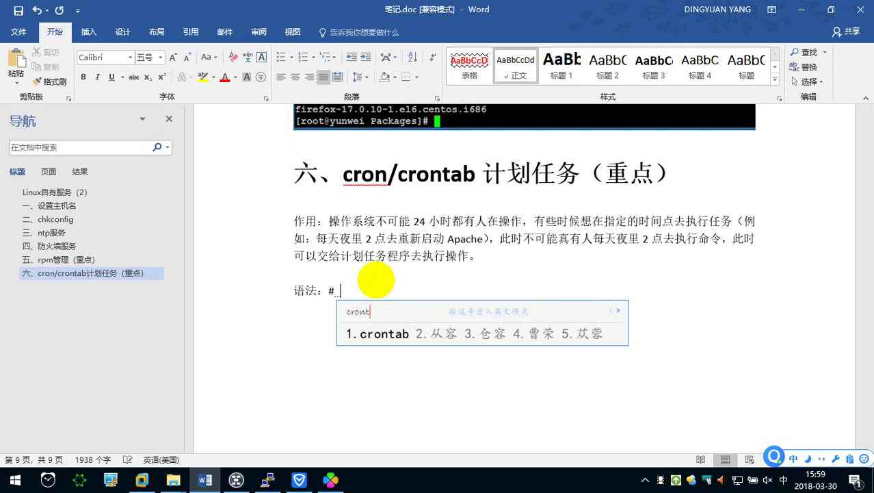
key(space)
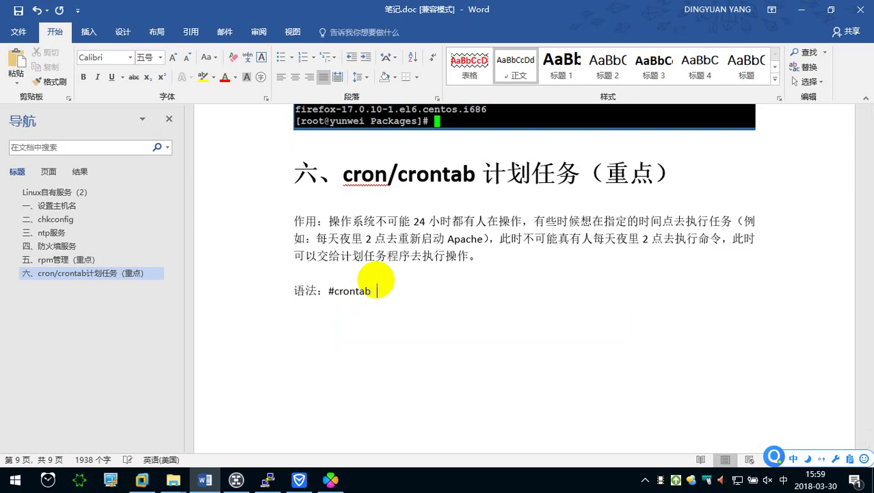
text(xuanxiang)
key(space)
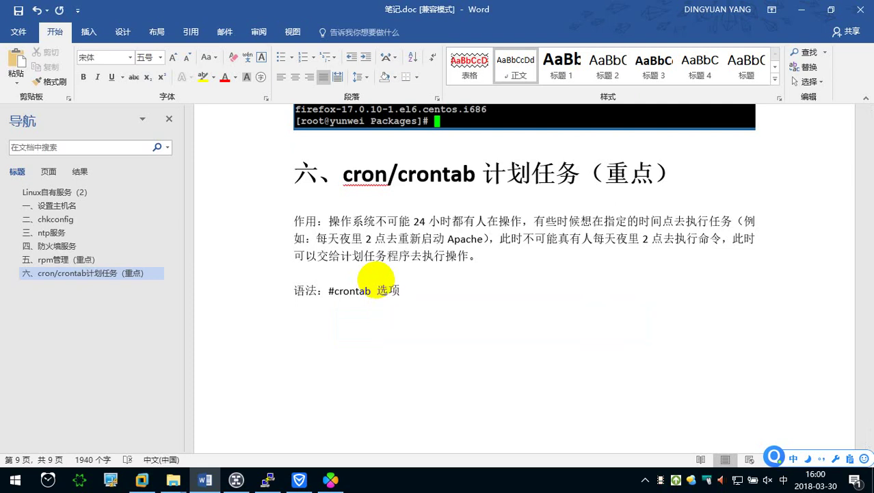
key(shift)
text(caozuo)
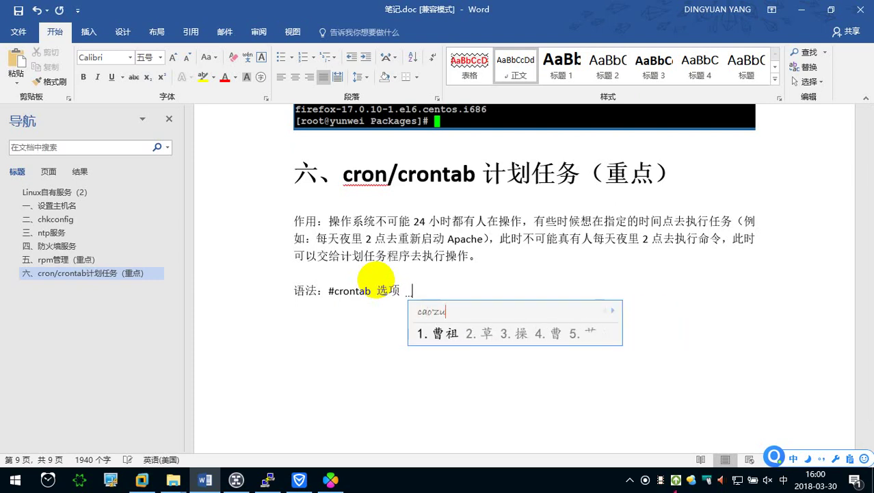
key(space)
key(BackSpace)
key(BackSpace)
key(BackSpace)
key(shift)
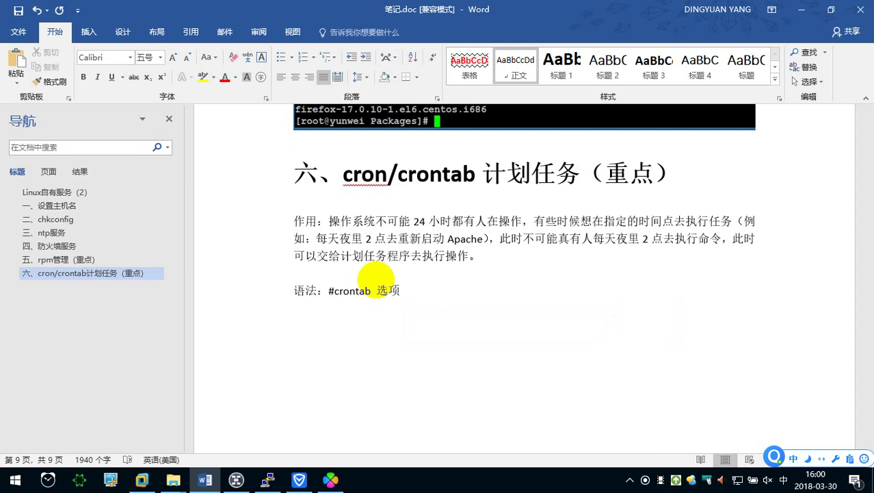
Start an indented 常用选项： label below the crontab syntax line.
key(Tab)
text(-)
key(BackSpace)
text(changyong)
key(space)
text(x)
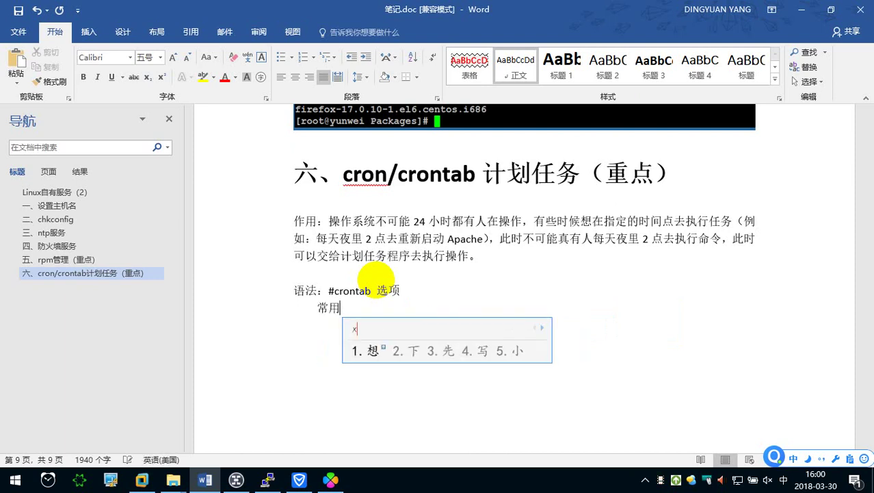
text(uanxiang ：)
key(Return)
Add the indented line -l：list 列出指定用户的计划任务列表.
key(Tab)
key(Tab)
text(-l)
key(Return)
text(：)
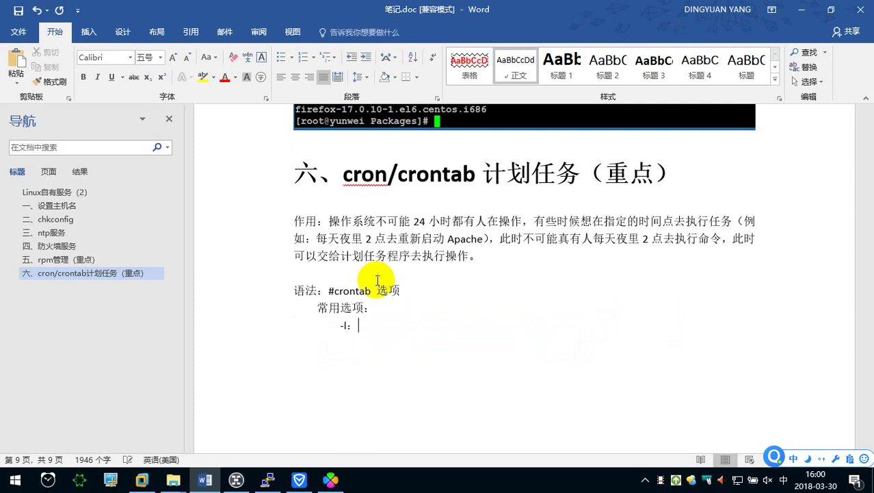
text(list)
key(Return)
text(liechu)
key(space)
text(zid)
key(space)
key(BackSpace)
key(BackSpace)
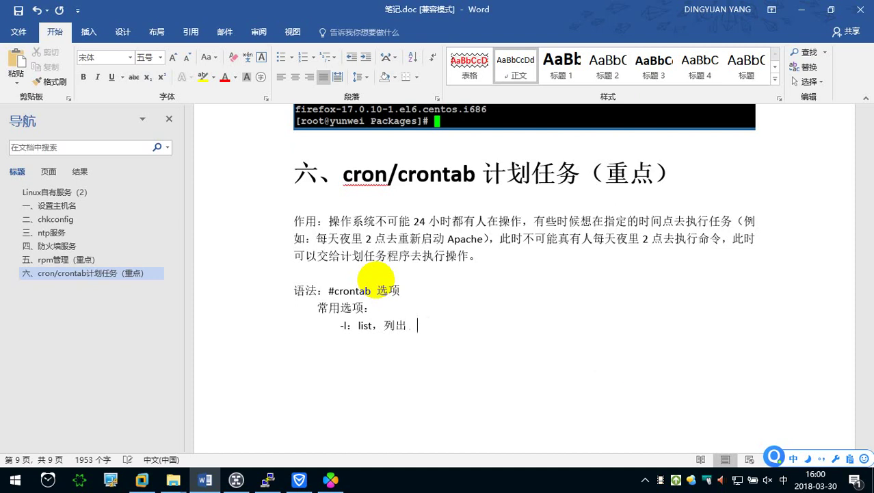
text(zhiding)
key(space)
text(yonghu)
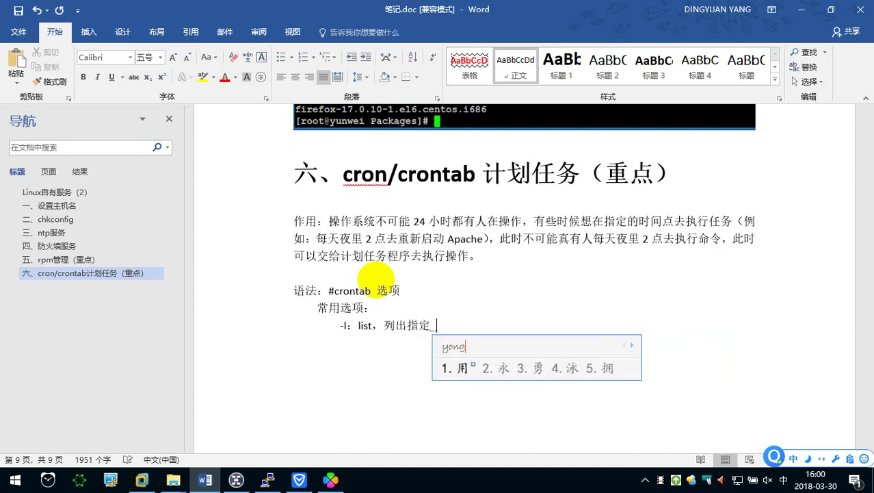
key(space)
text(de)
key(space)
text(jiah)
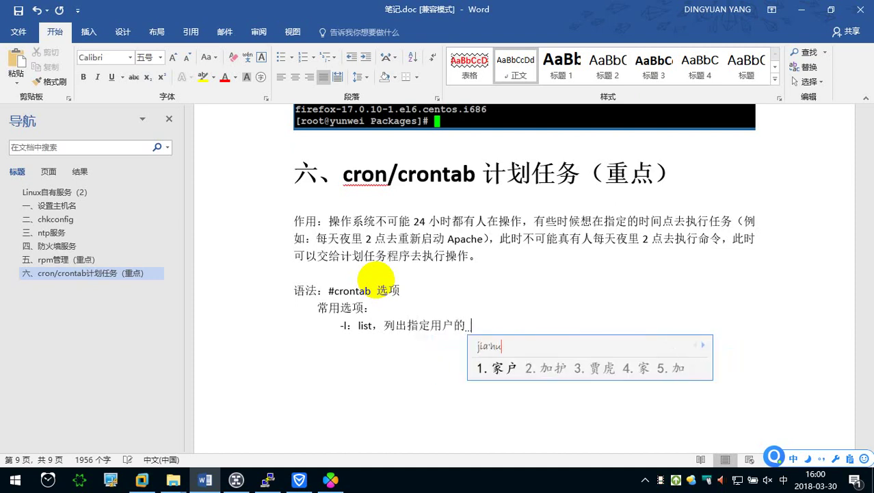
key(BackSpace)
text(huar)
key(BackSpace)
key(BackSpace)
key(BackSpace)
key(BackSpace)
key(BackSpace)
key(BackSpace)
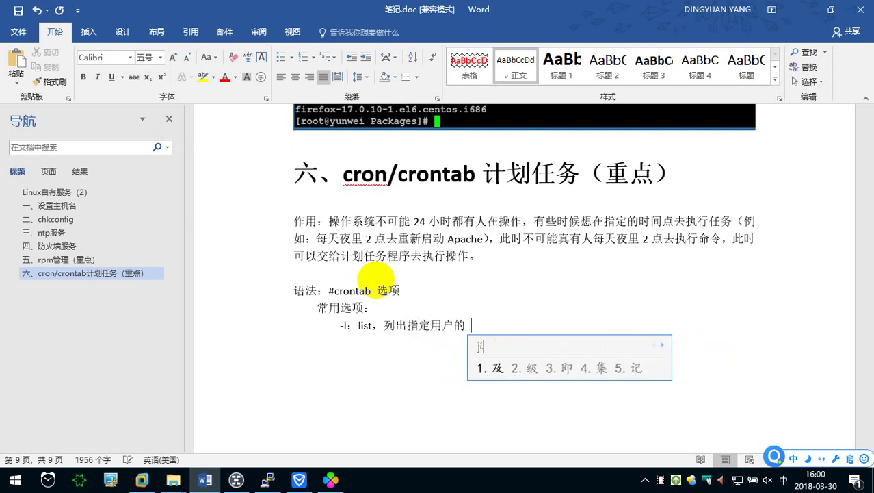
text(ihua)
key(space)
text(renwu)
key(space)
text(liebiao)
key(space)
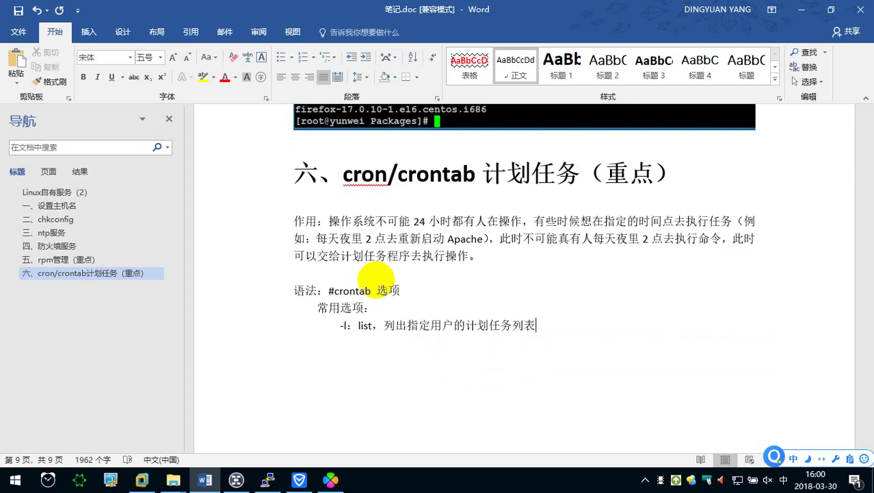
Add the indented line -e：edit,编辑指定用户的计划任务列表.
key(Return)
key(Tab)
key(shift)
key(Tab)
text(-e)
key(shift)
text(：)
text(edit,)
text(bj)
key(space)
text(zhd)
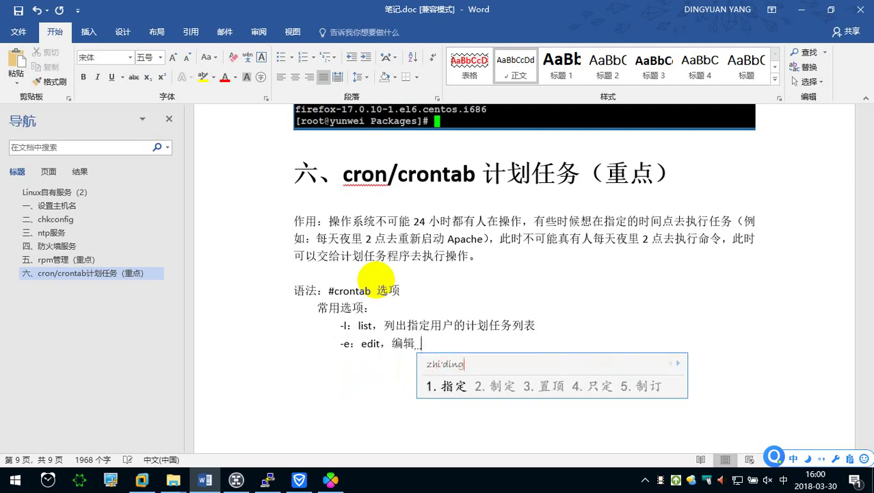
key(space)
text(yh)
key(space)
text(d)
key(space)
text(jih4rw)
key(space)
text(lb)
key(space)
Add the -u:user line: 指定的用户名，如果不指定则表示当前用户.
key(Return)
key(Tab)
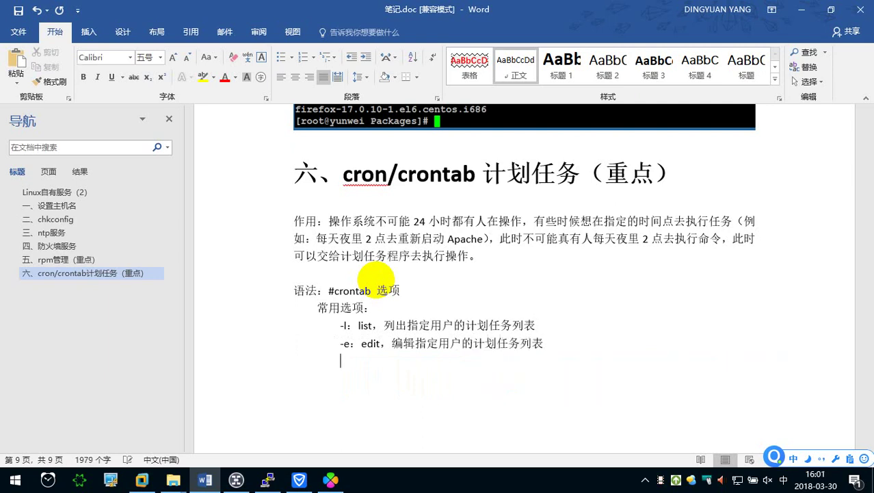
text(-u)
key(shift)
text(:)
text(user)
key(space)
text(,zhiding)
key(space)
text(de)
key(space)
text(yonghu)
key(space)
text(ming)
key(space)
text(,ruguo)
key(space)
text(buzhiding)
key(space)
text(,z)
key(BackSpace)
text(z3biaoshi)
key(space)
text(dangq)
key(space)
text(yonghu)
key(space)
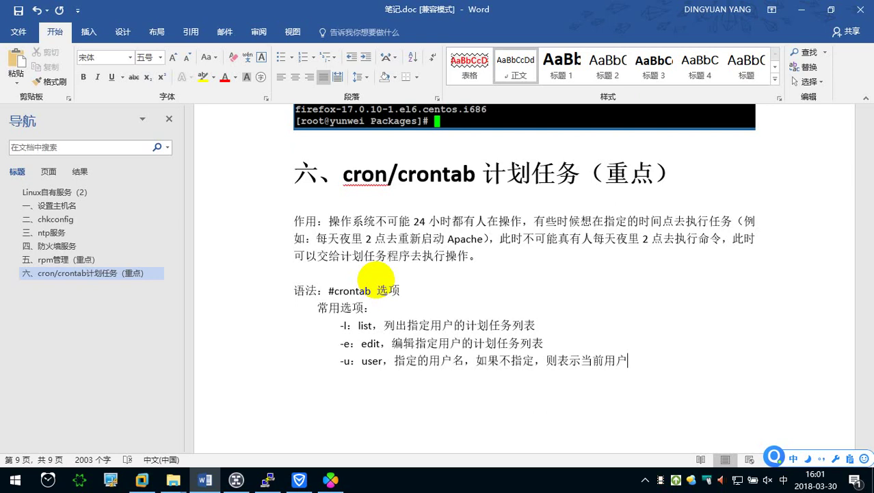
Add the -r：remove，删除指定用户的计划任务列表 line and save the notes document.
key(Tab)
key(Tab)
text(-r：remv)
key(BackSpace)
text(v)
key(BackSpace)
text(v)
key(BackSpace)
key(BackSpace)
text(o)
key(BackSpace)
key(BackSpace)
text(move)
key(space)
text(，shanchu)
key(space)
text(zhiding)
key(space)
text(yonghu)
key(space)
text(djihua)
key(space)
text(renwu liebiao)
key(space)
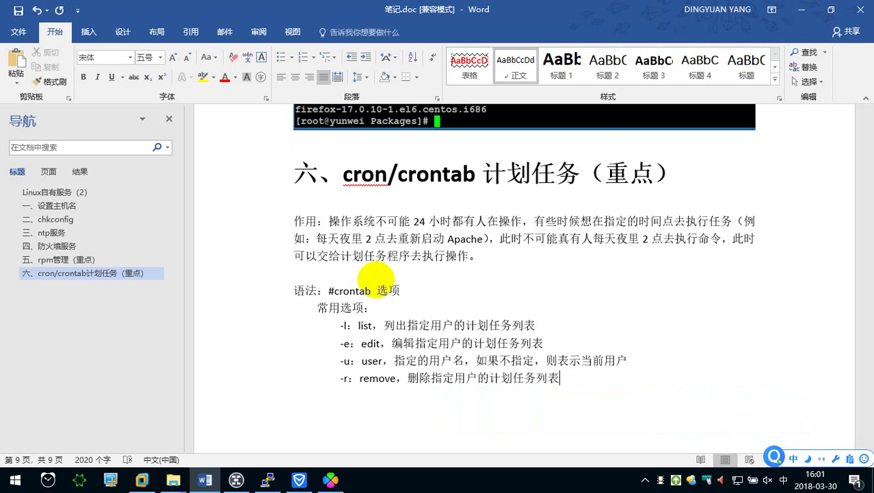
key(Return)
key(Return)
key(ctrl+s)
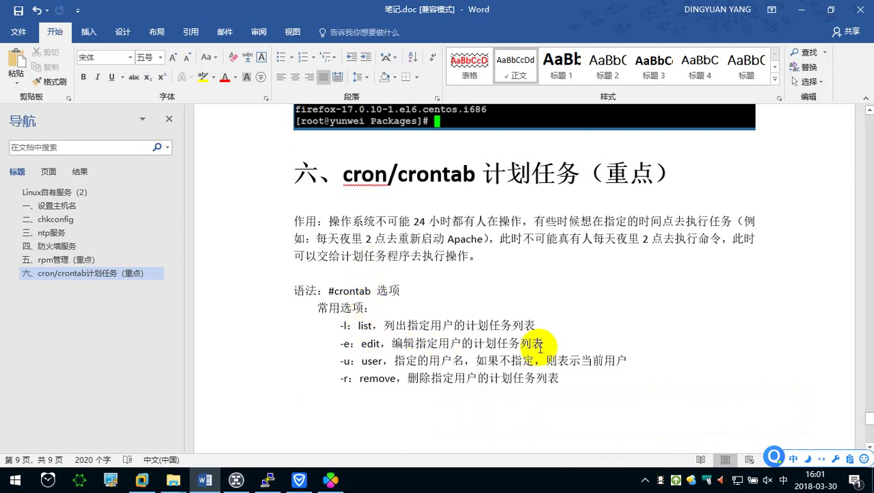
Make the -l and -e option lines bold and red.
drag(555, 344, 285, 326)
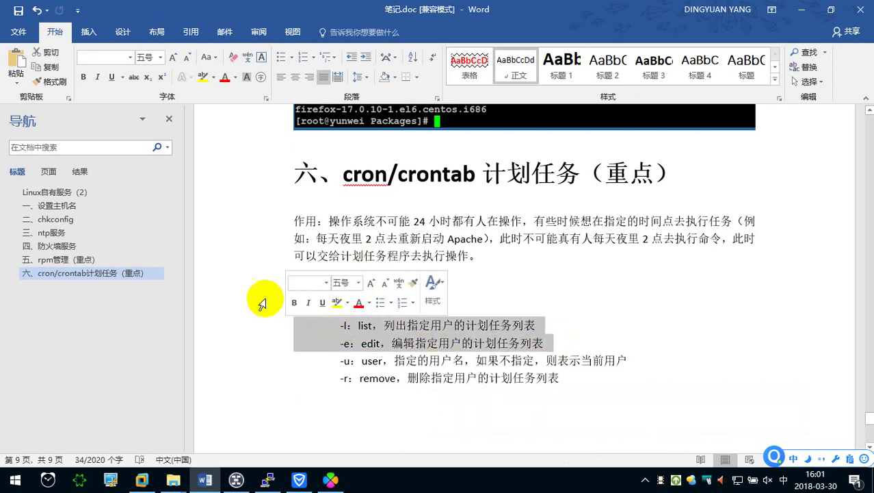
click(84, 77)
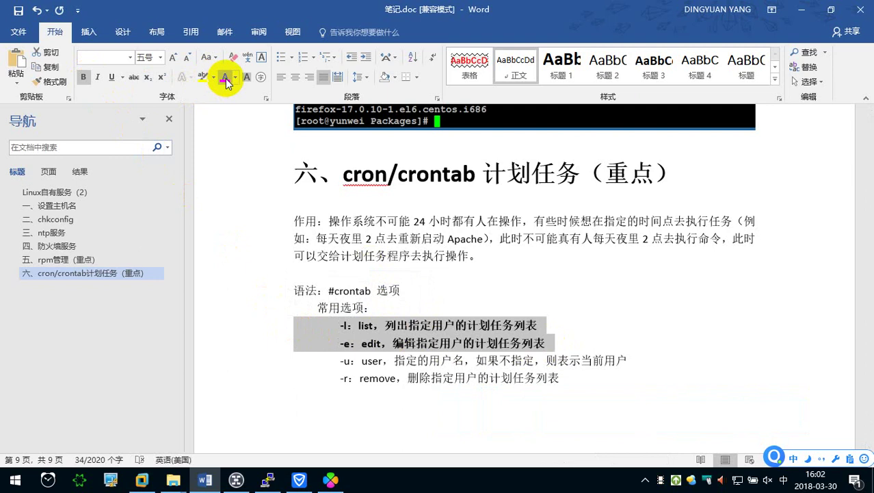
click(500, 360)
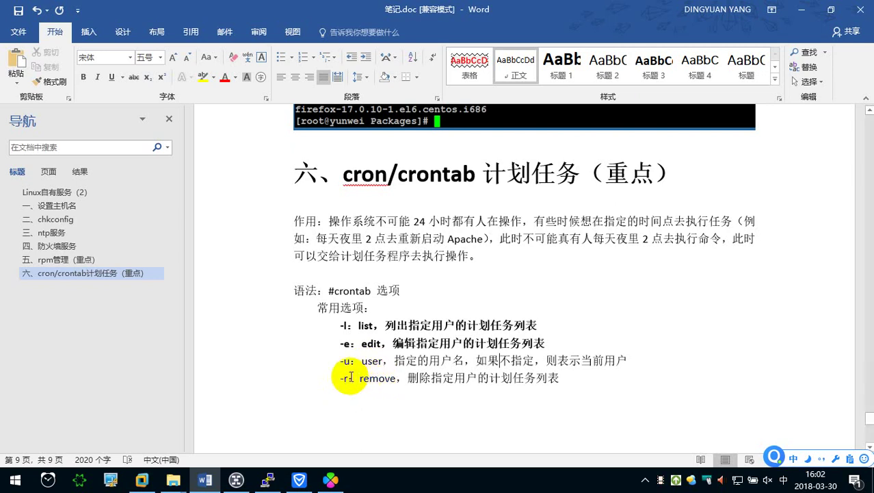
drag(560, 338, 337, 329)
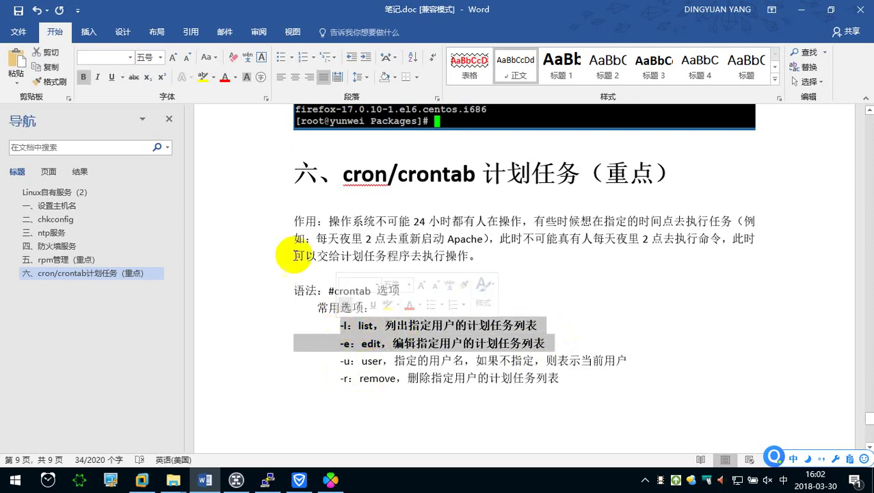
click(224, 77)
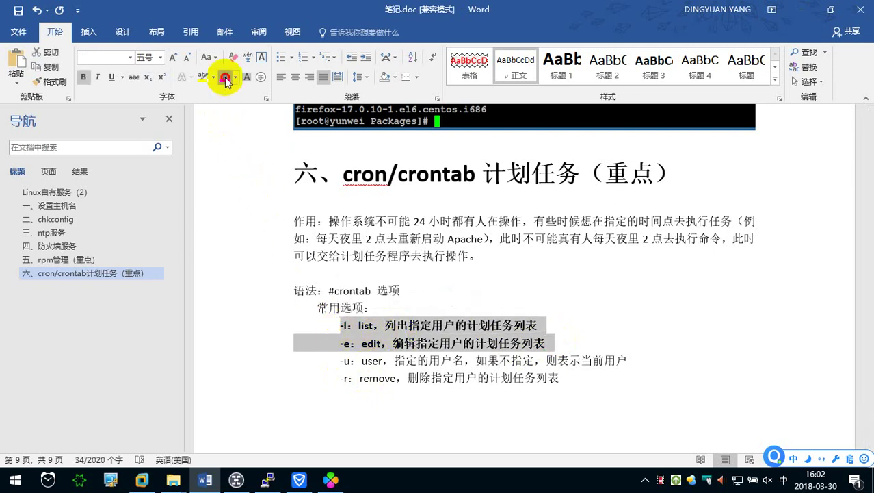
Add the heading ①列出 below the option list and type crontab -l in the terminal.
click(309, 407)
scroll(313, 406, down, 3)
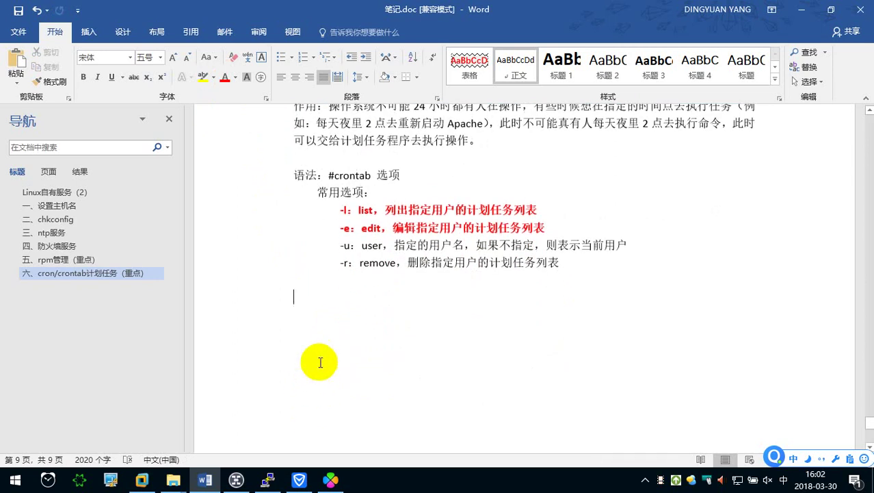
text(yi)
key(space)
text(.liech)
key(space)
key(Return)
click(268, 479)
text(crontab -l)
Run crontab -l for root and for another user, rerun crontab -l, then start a screenshot.
key(Return)
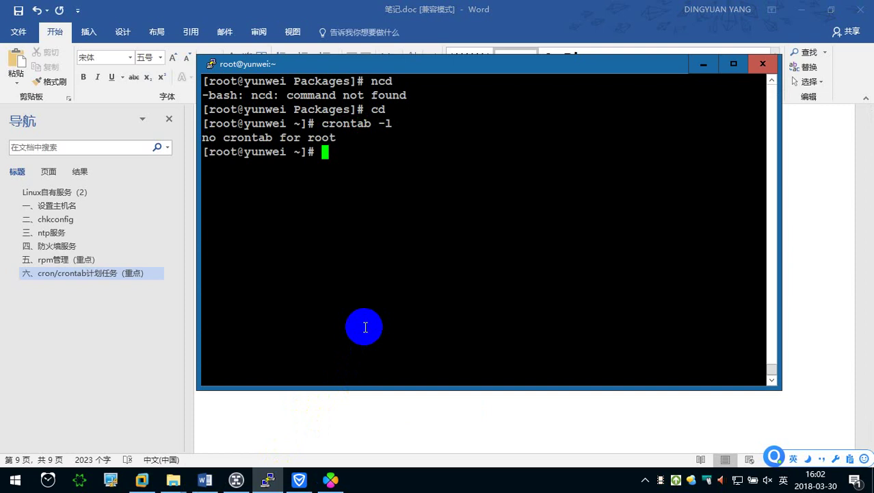
text(crontab -l -u linux123)
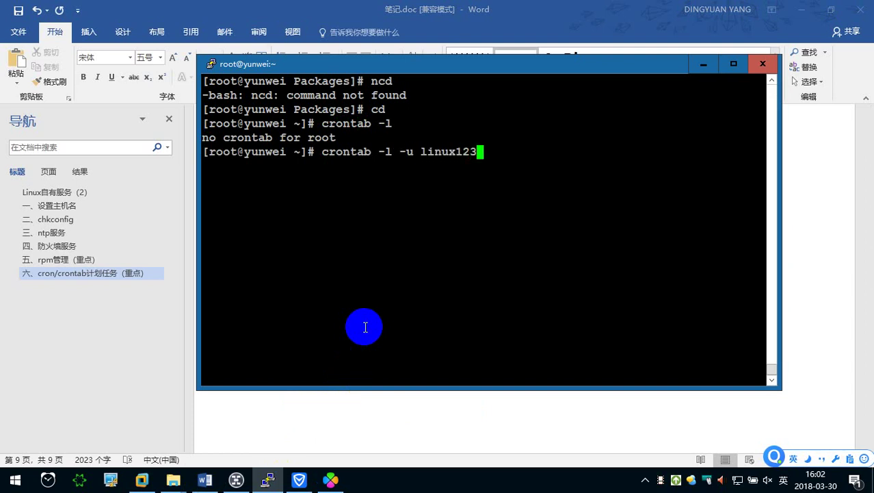
key(Return)
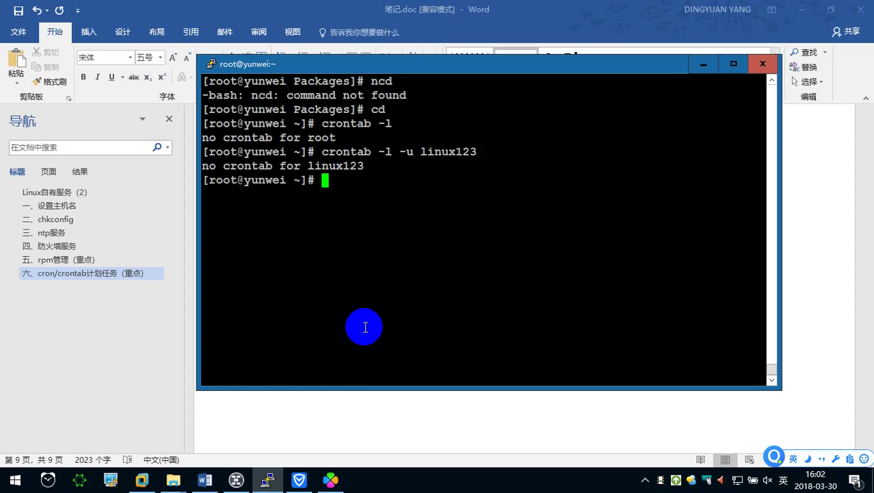
text(crontab -l)
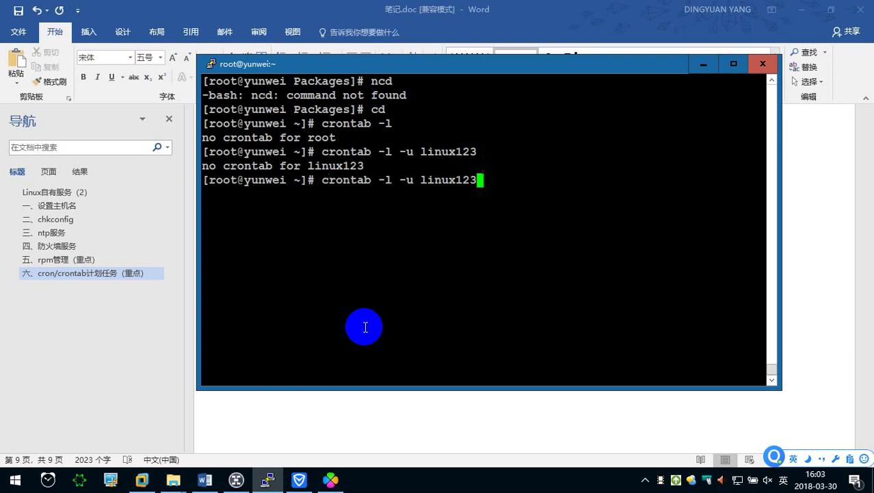
key(Return)
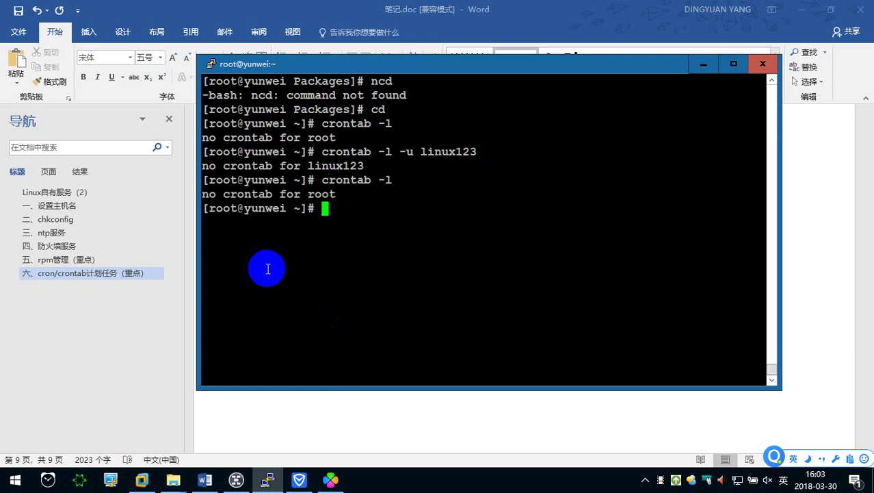
key(ctrl+alt+a)
Capture the terminal's crontab -l output and paste the screenshot below ①列出.
drag(401, 217, 407, 214)
click(444, 229)
click(400, 407)
key(ctrl+v)
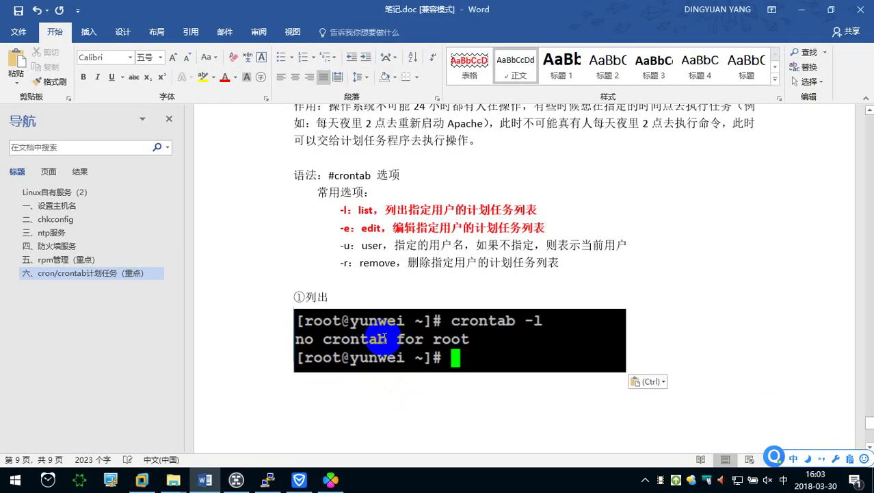
scroll(362, 301, down, 2)
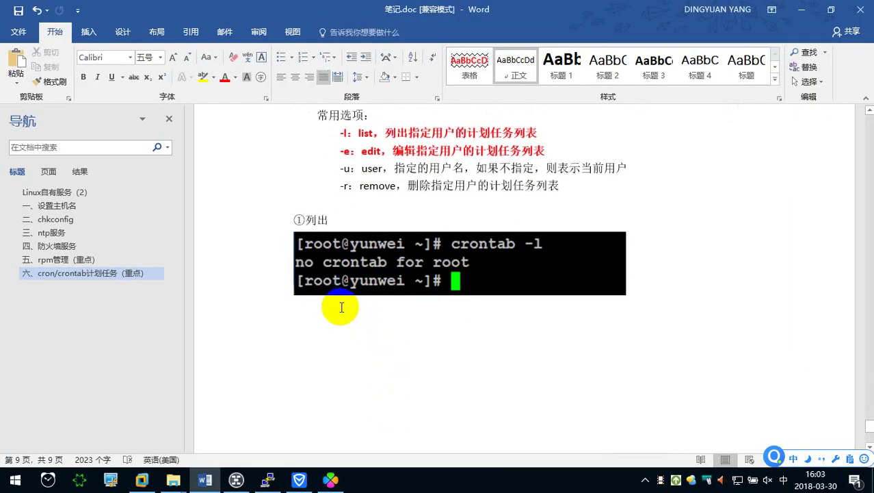
click(347, 273)
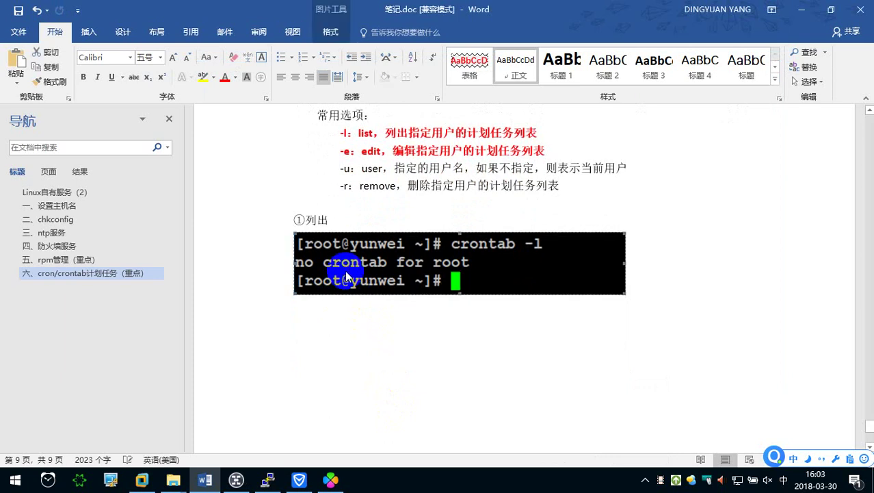
key(Down)
key(Return)
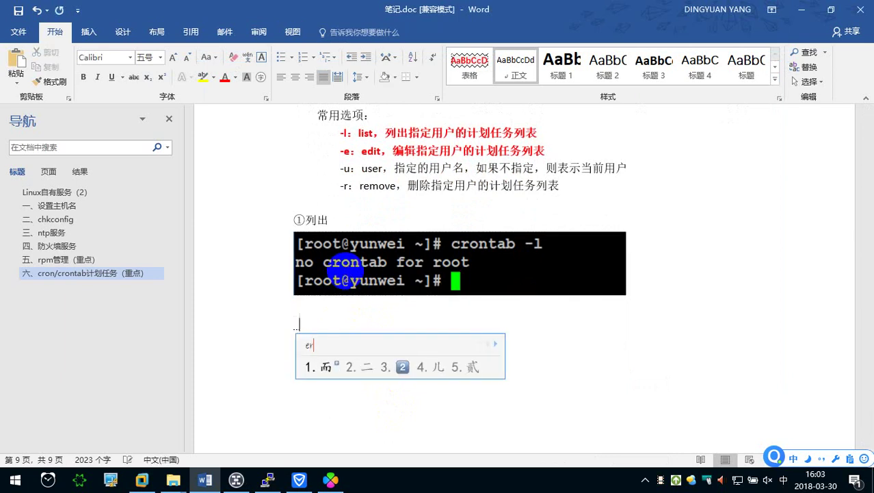
Type the heading ②编辑计划任务 below the screenshot and return to the PuTTY terminal.
text(②)
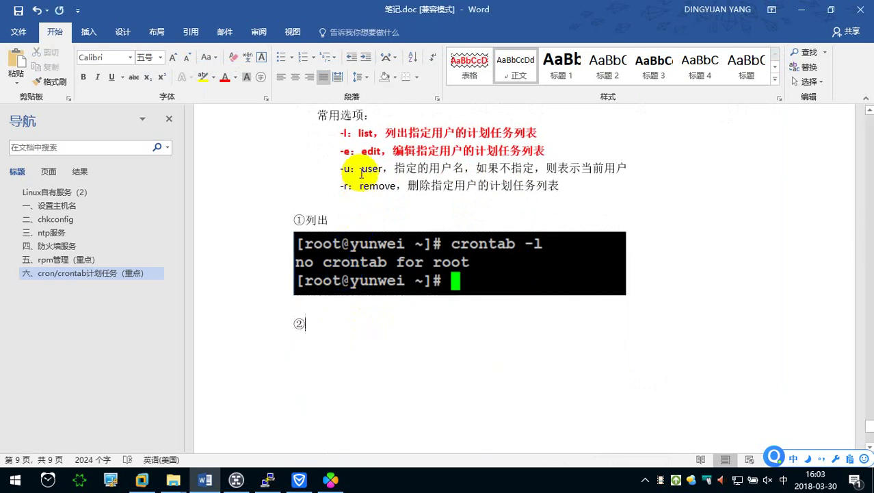
text(编辑iahu)
key(space)
key(BackSpace)
key(BackSpace)
text(jia)
key(BackSpace)
text(h)
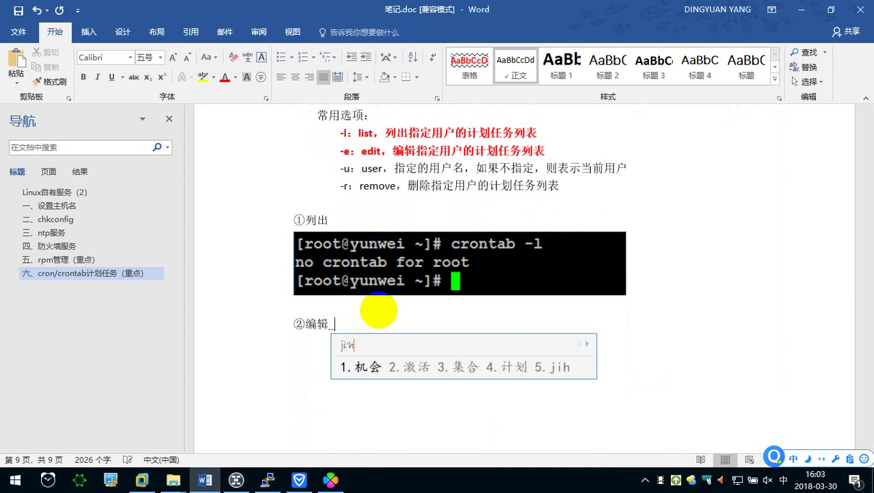
text(4renwu)
key(space)
key(Return)
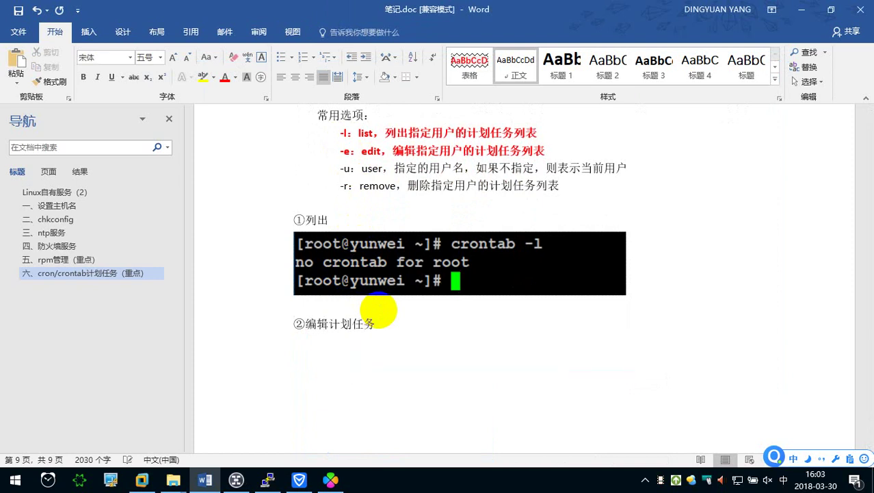
click(267, 479)
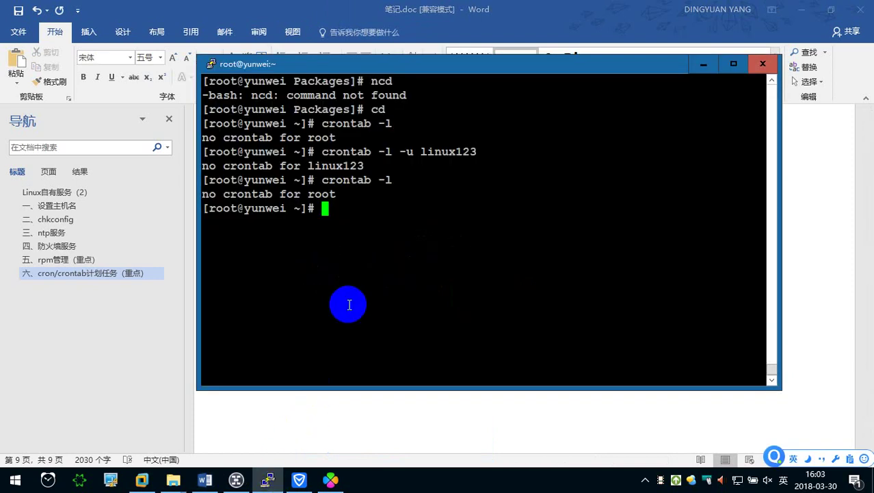
Edit root's crontab with crontab -e, adapted from the previous crontab -l command.
key(Up)
key(BackSpace)
text(e)
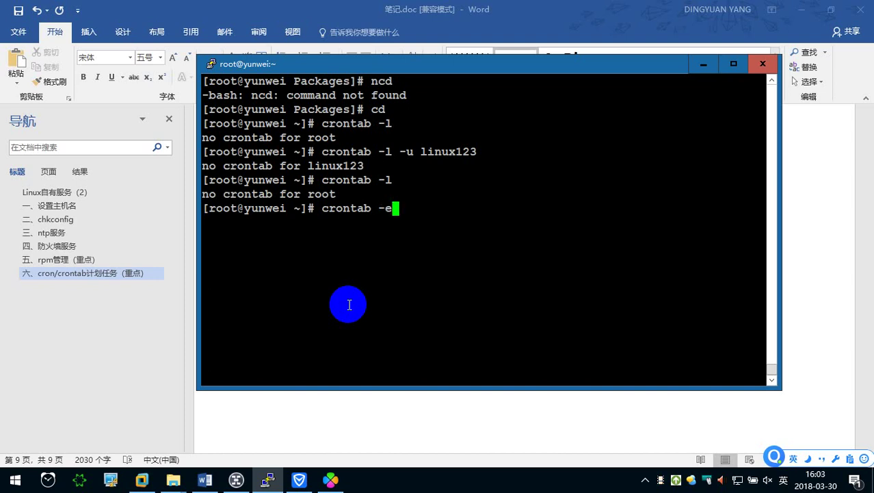
key(Return)
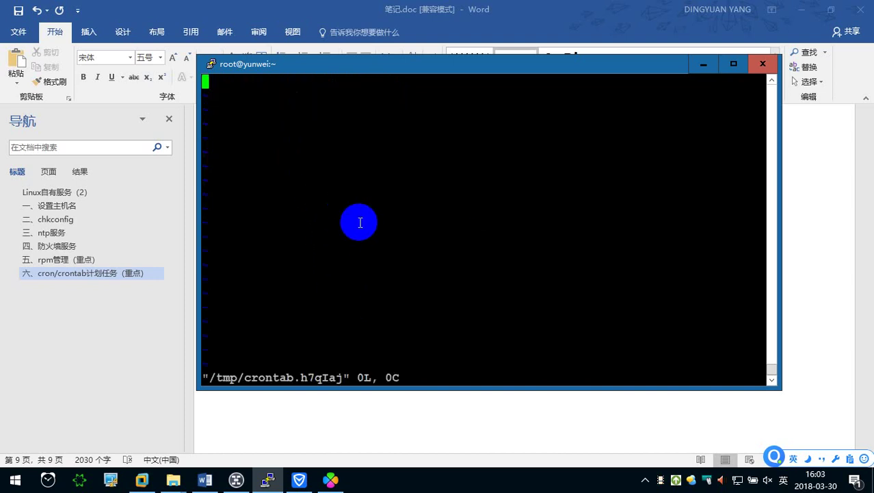
Inspect the temporary crontab file name on the status line, then return to the Word notes.
click(281, 380)
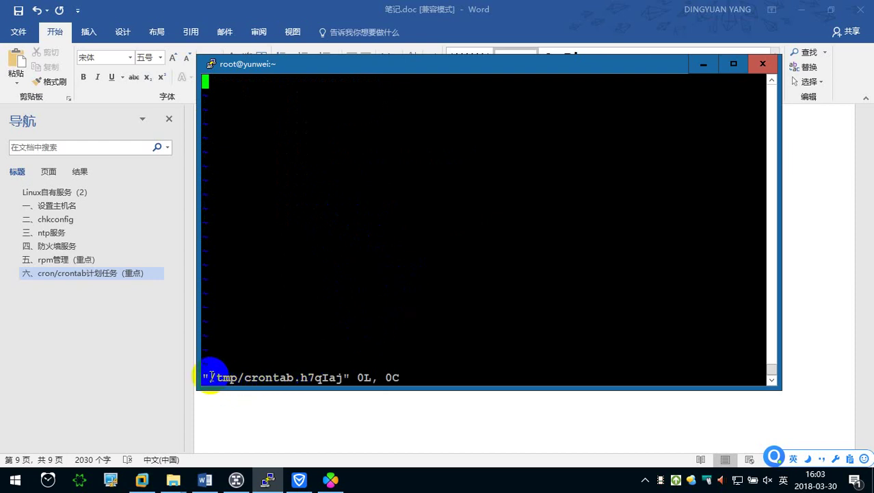
drag(211, 376, 340, 379)
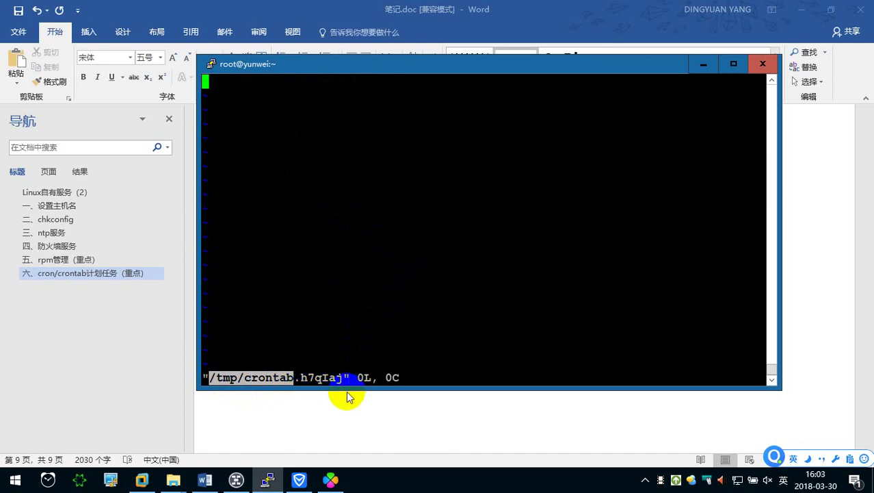
click(341, 378)
drag(341, 379, 208, 377)
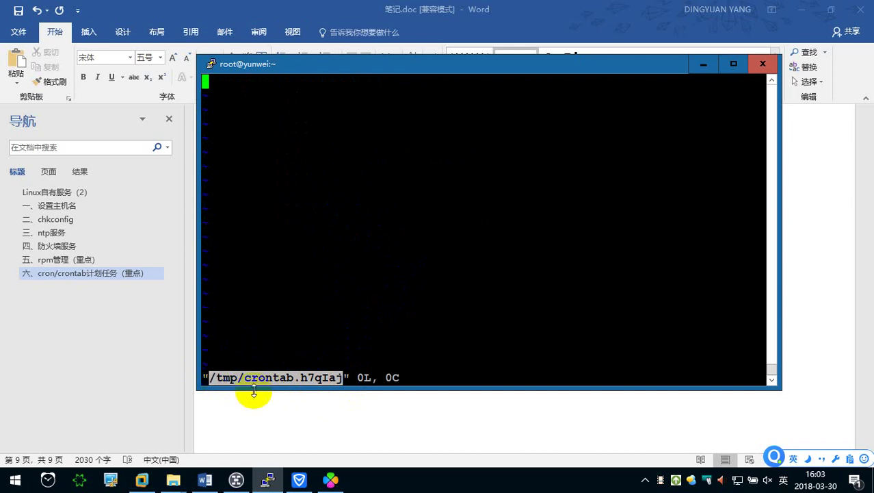
click(257, 130)
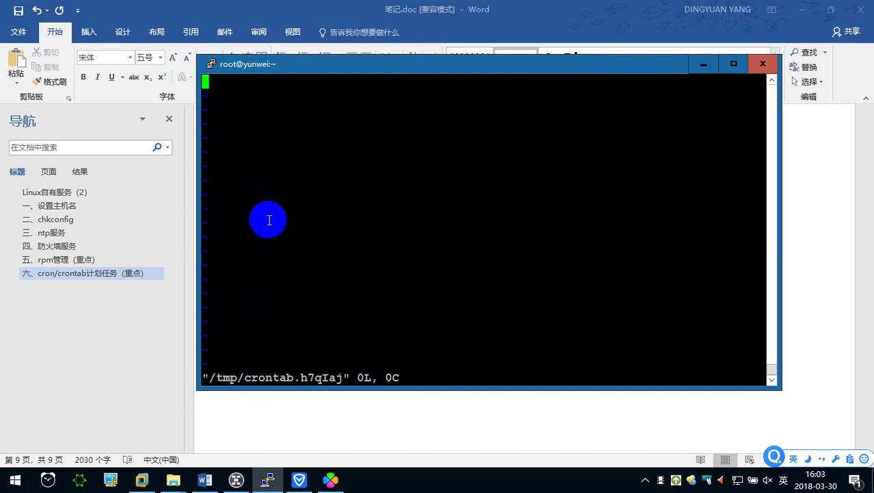
click(319, 411)
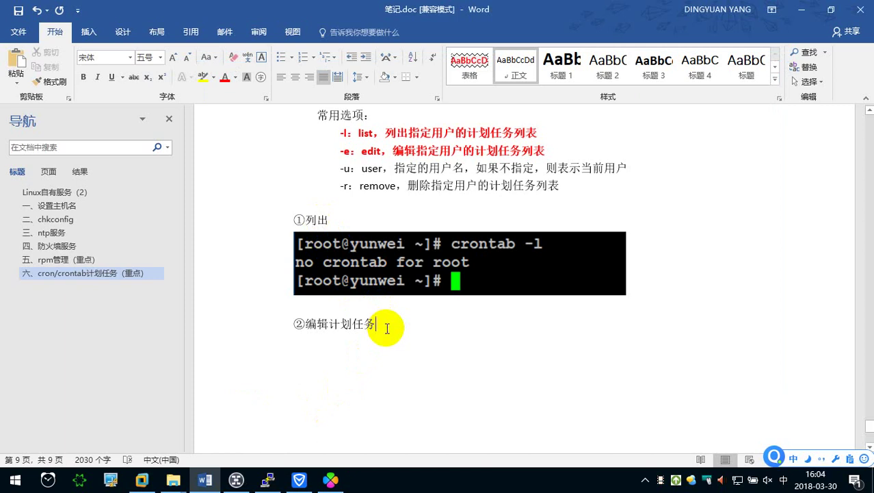
Append （重点） to the ②编辑计划任务 heading and make it bold with yellow highlight.
text(（重点）)
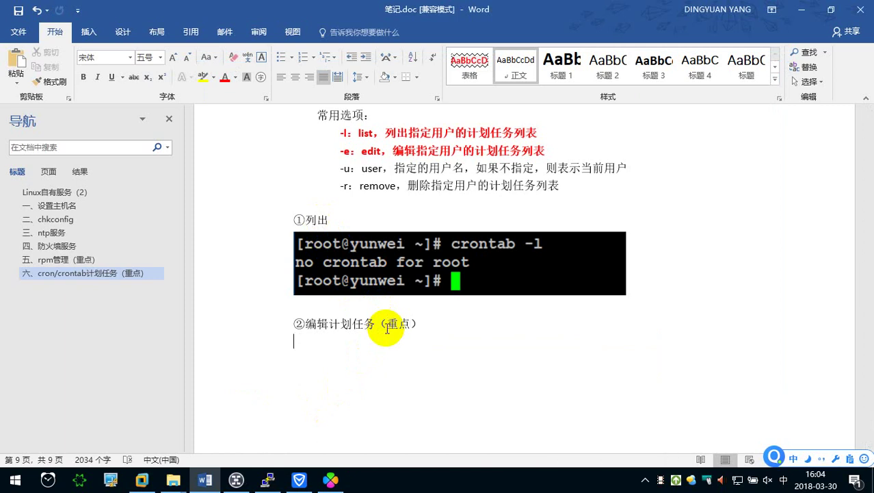
scroll(387, 329, down, 2)
drag(421, 246, 286, 246)
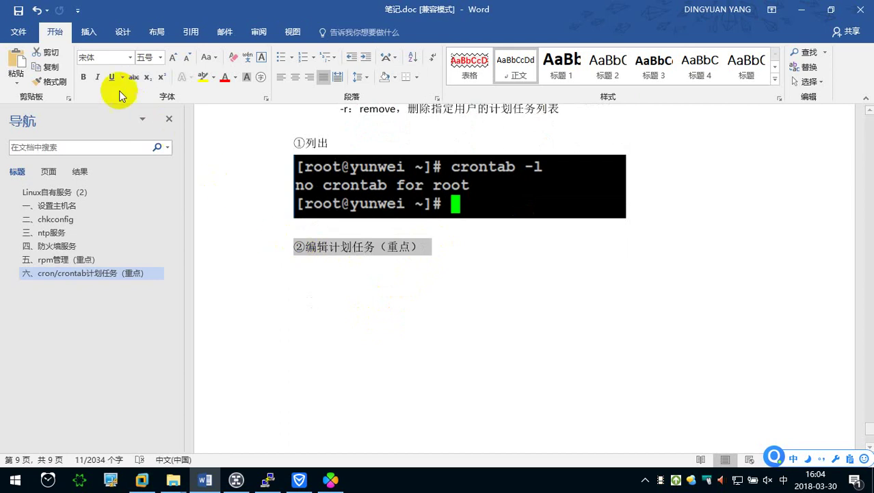
click(83, 76)
click(202, 76)
Insert a bordered box below the heading titled 计划任务的规则语法格式：.
click(329, 262)
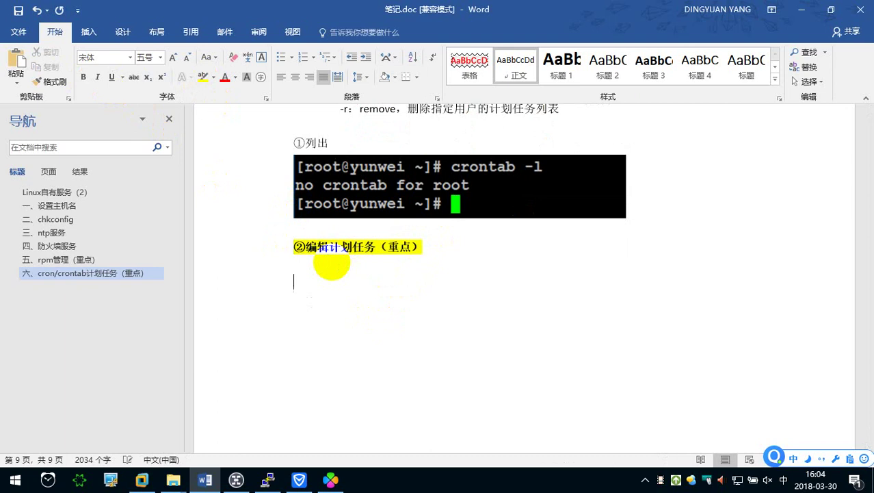
key(ctrl+v)
text(计划任务的规则语法格式：)
key(Return)
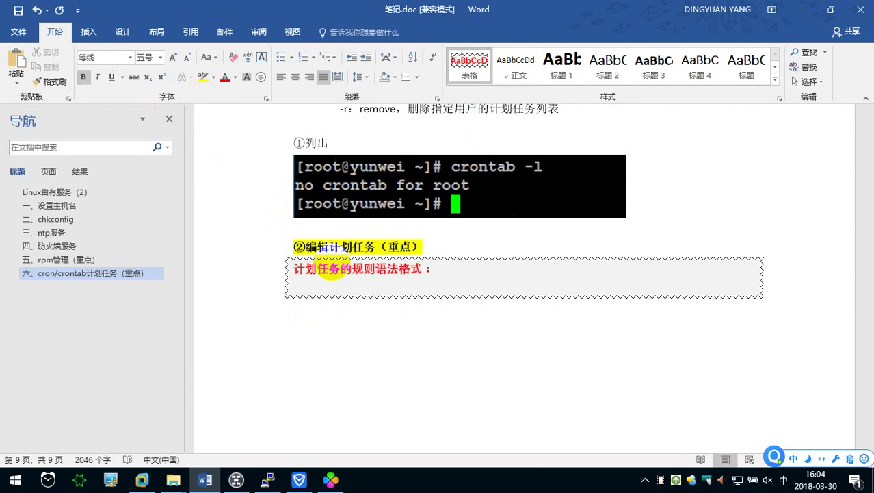
Continue the box text with 以行为单位，一行则为一个计划：.
key(BackSpace)
key(BackSpace)
text(yi'hang)
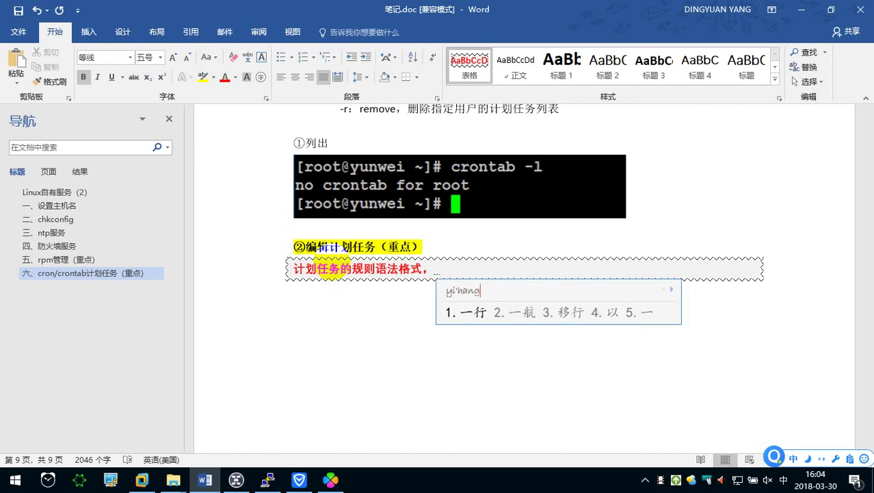
key(Down)
key(4)
key(space)
text(wei danwei ,yihang ze wei yige jihua)
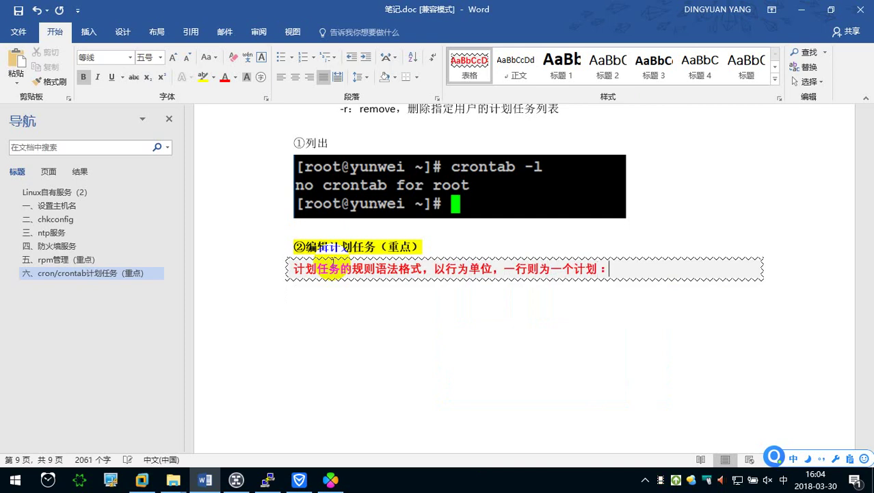
key(Return)
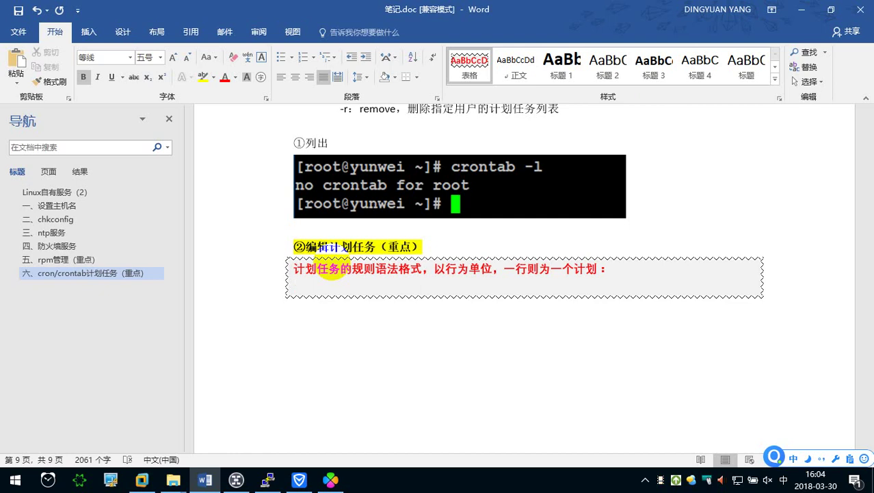
Type the format line 分 时 日 月 周 需要执行的命令 inside the box.
text(fen )
text(shi2 )
text(ri  )
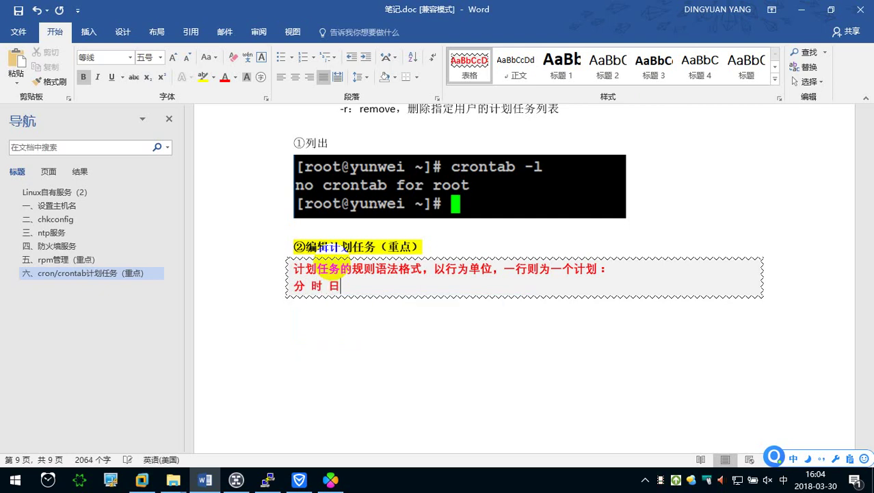
text(yue)
key(space)
text(zhou)
key(space)
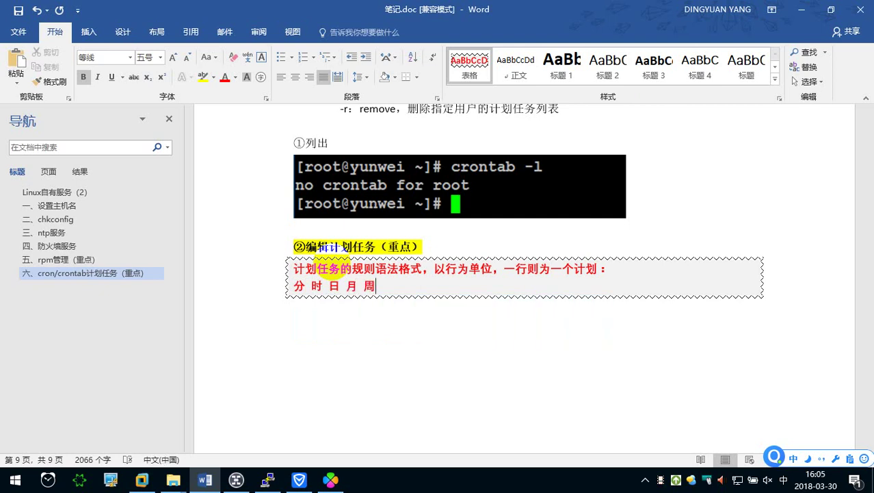
text(xuyao)
key(space)
text(zhixing)
key(space)
text(de)
key(space)
text(mingl)
key(space)
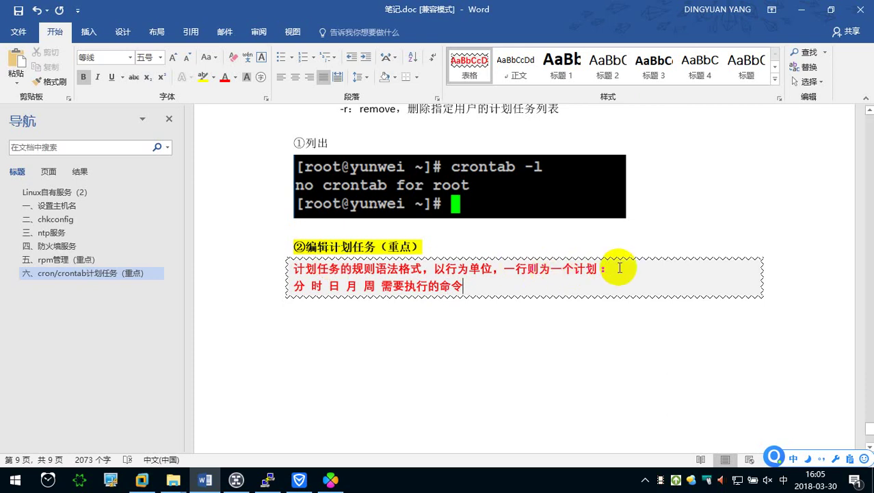
Highlight the format line in yellow.
drag(473, 286, 296, 283)
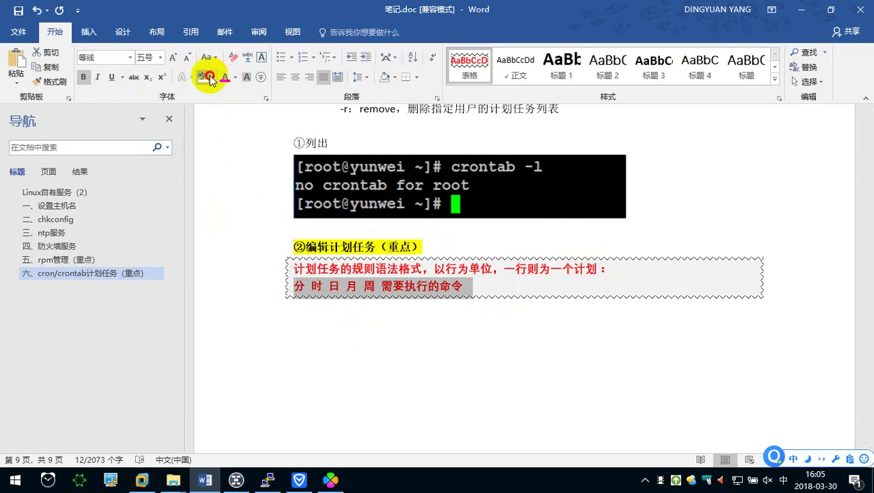
click(405, 286)
drag(472, 286, 294, 286)
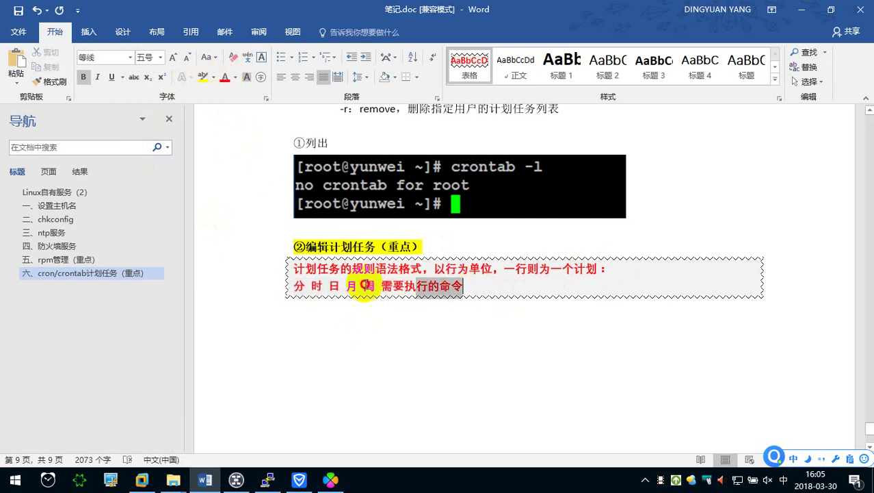
click(203, 77)
click(332, 342)
click(310, 308)
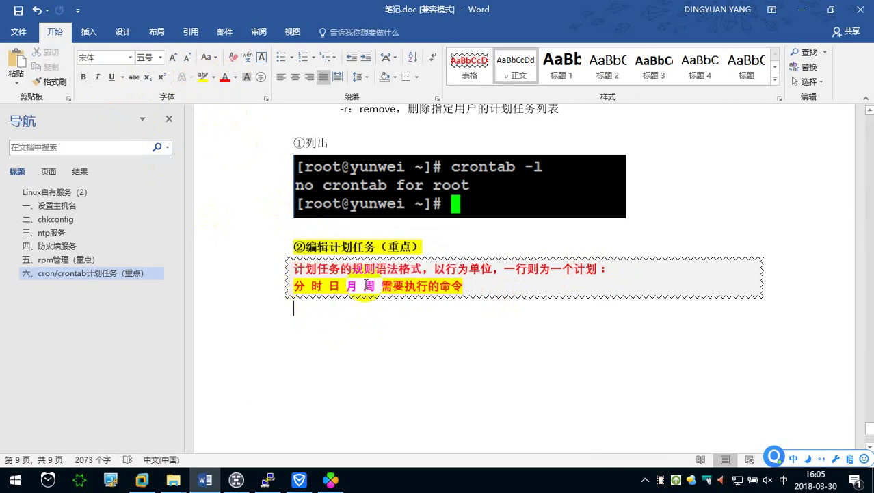
Paste copies of the format line, then delete the duplicates, leaving a single line.
drag(294, 286, 477, 287)
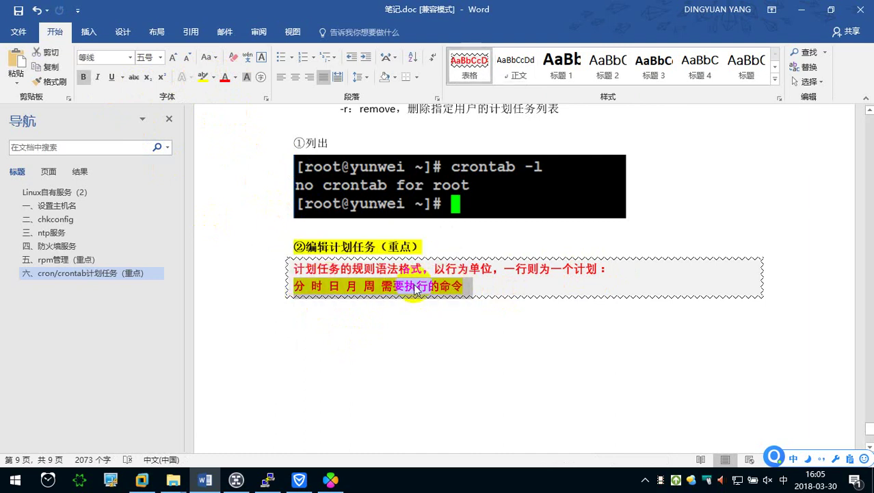
key(ctrl+c)
click(477, 288)
key(Return)
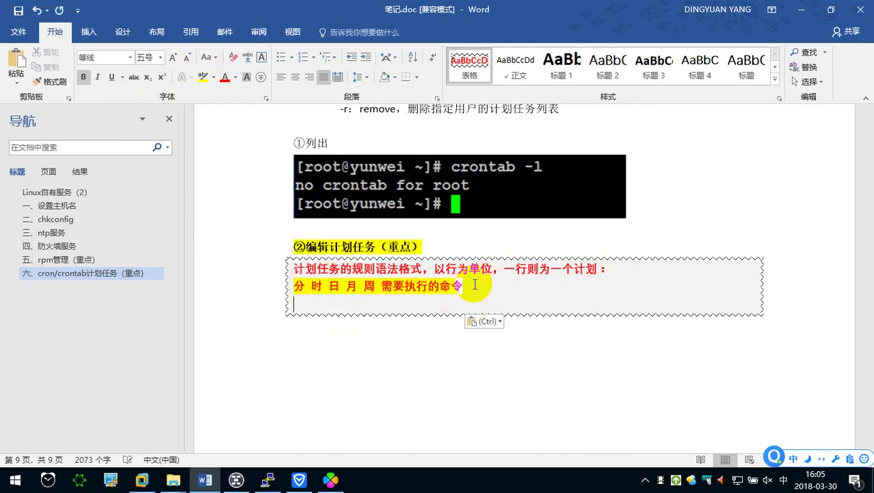
key(ctrl+v)
key(ctrl+v)
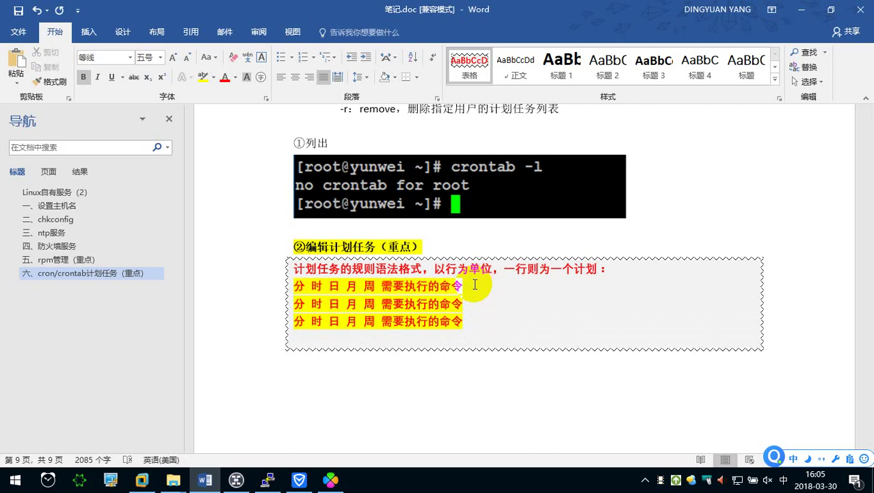
key(BackSpace)
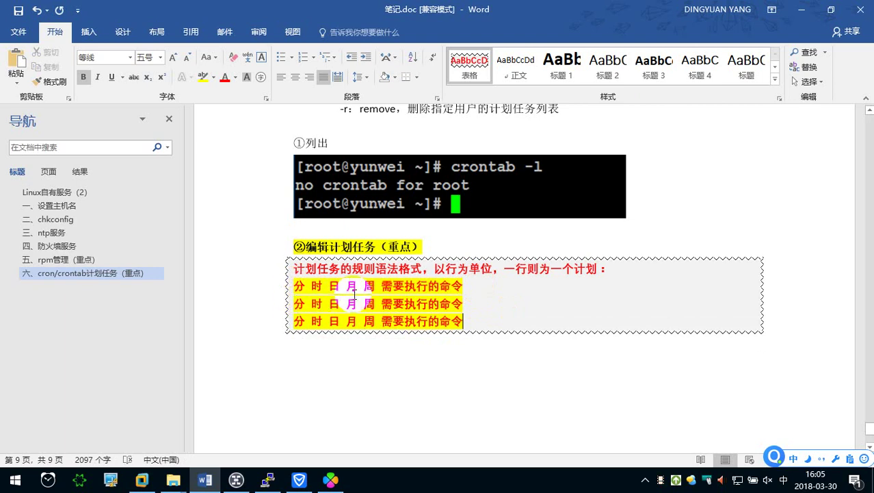
drag(471, 321, 289, 309)
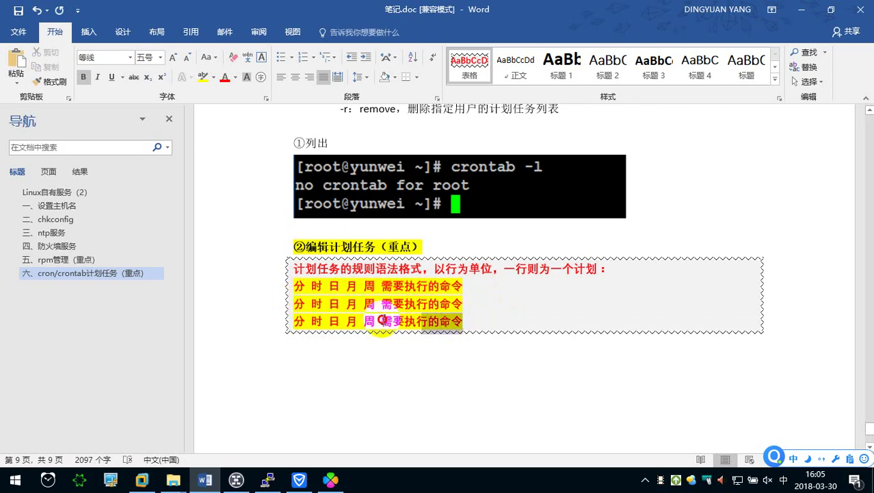
key(Delete)
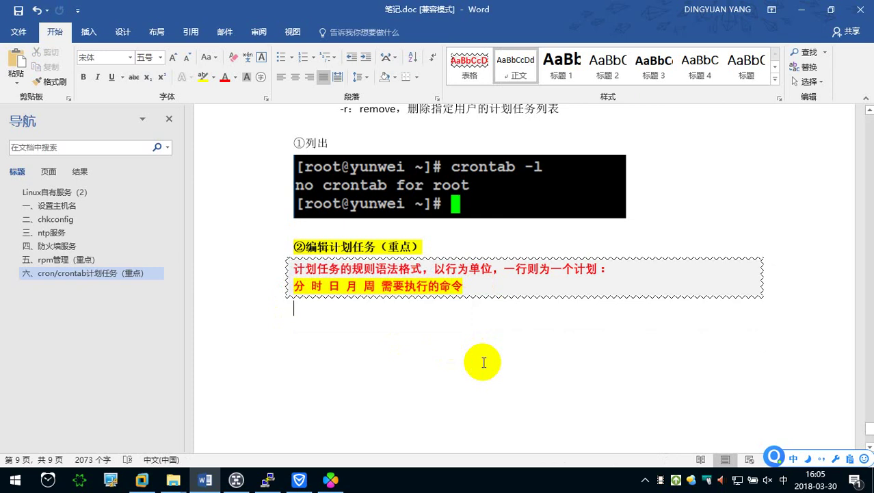
Type the example sentence about running reboot at 0:00 every day.
text(例如：如果想要meitian)
key(space)
text(d)
key(space)
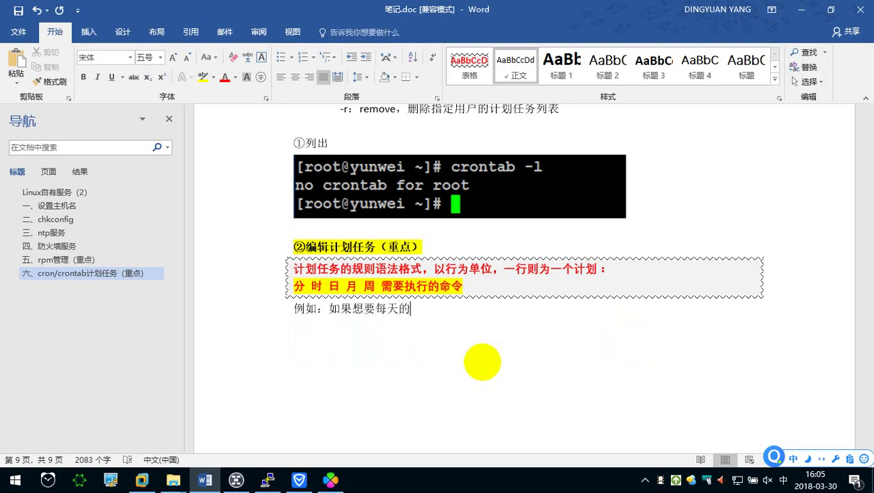
text(0d50fen)
key(space)
text(zhix)
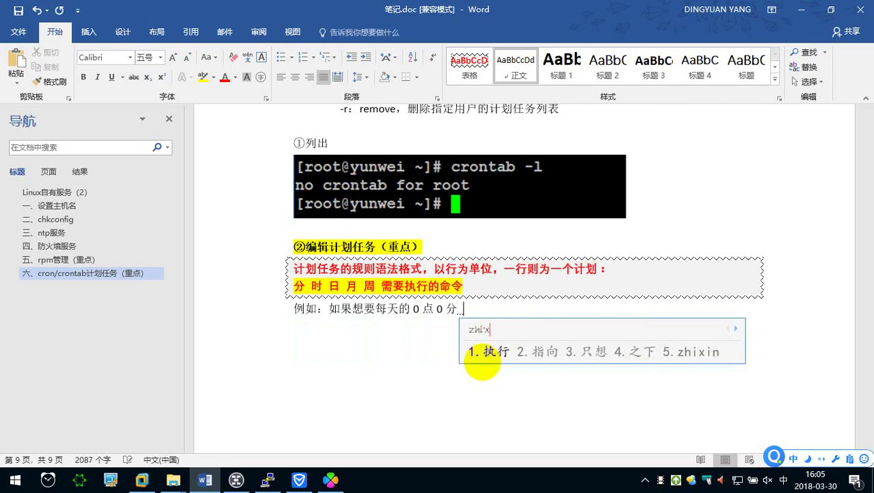
key(space)
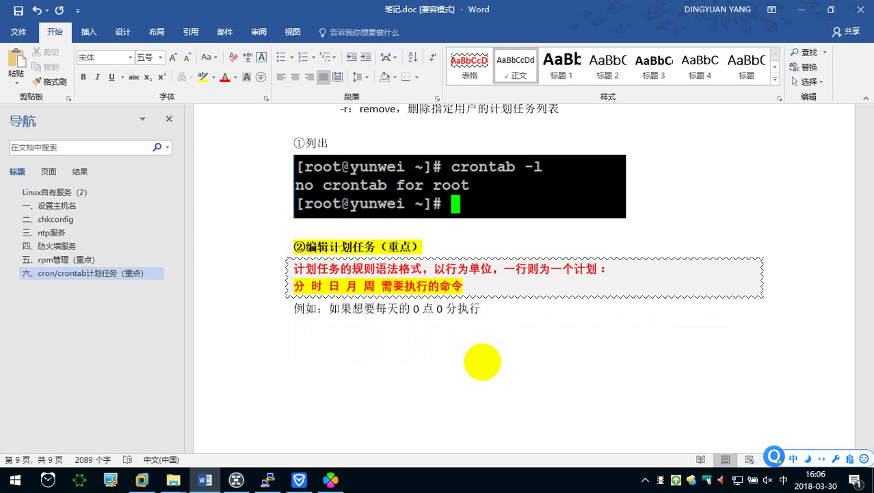
text(reboot)
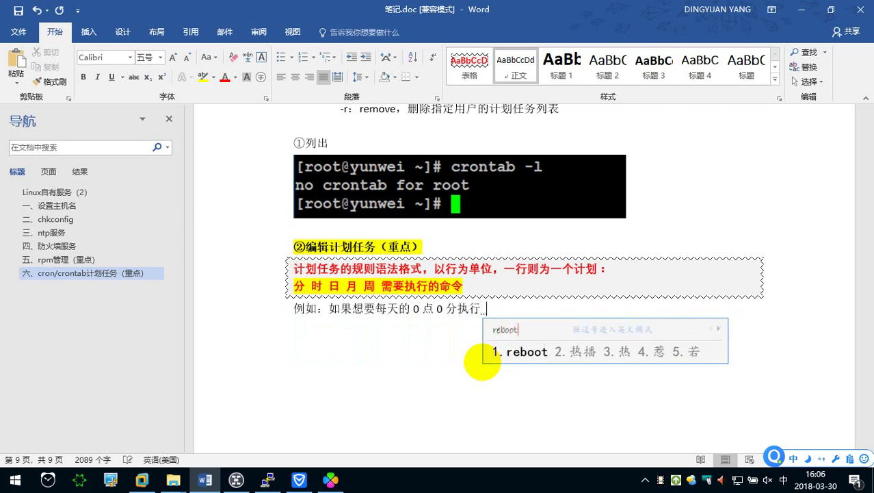
key(space)
text(zl ,zky xiec)
key(space)
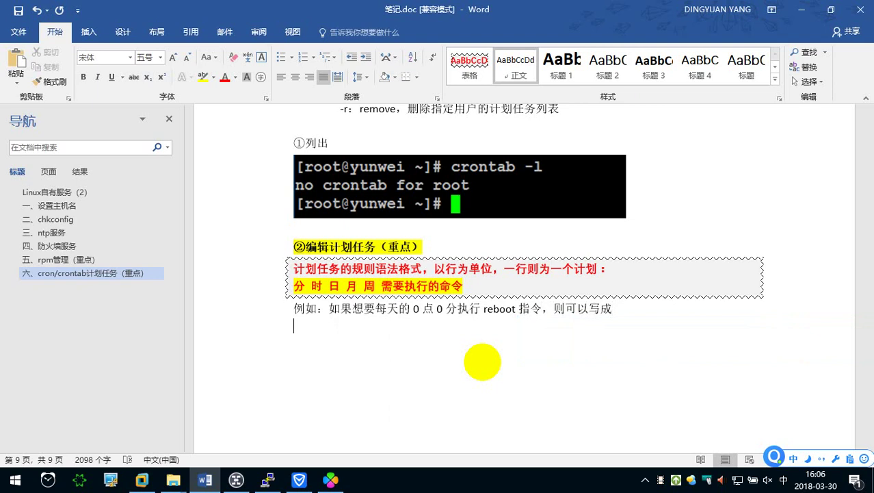
Add the crontab line 0 0 * * * reboot beneath the example sentence.
text(0 0)
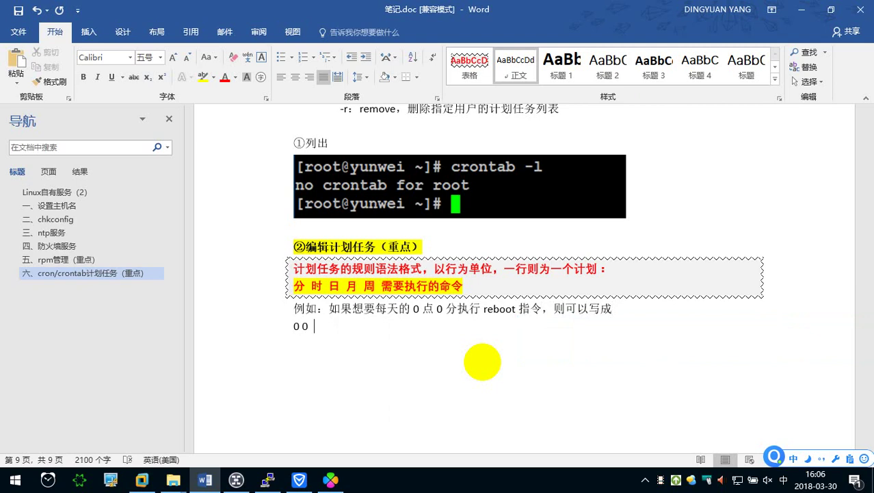
text(*)
text(*)
text( *)
text( reboot)
key(space)
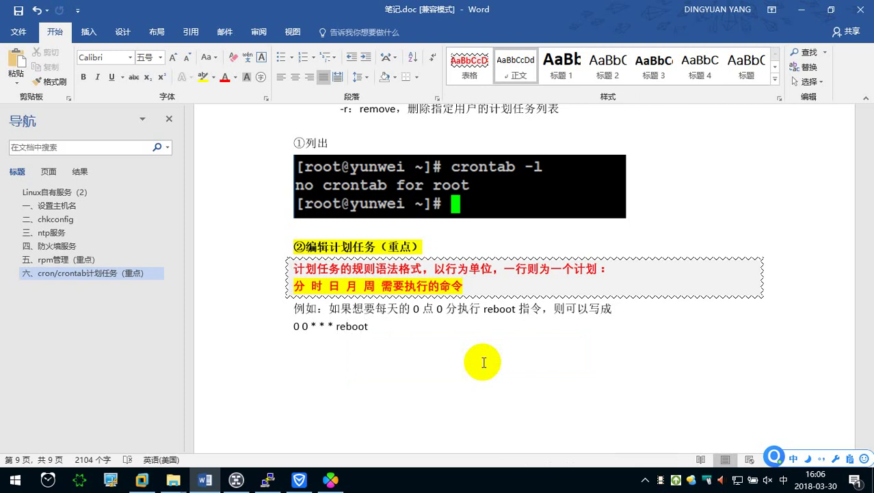
key(Return)
Select the word reboot in the Word crontab line.
click(268, 478)
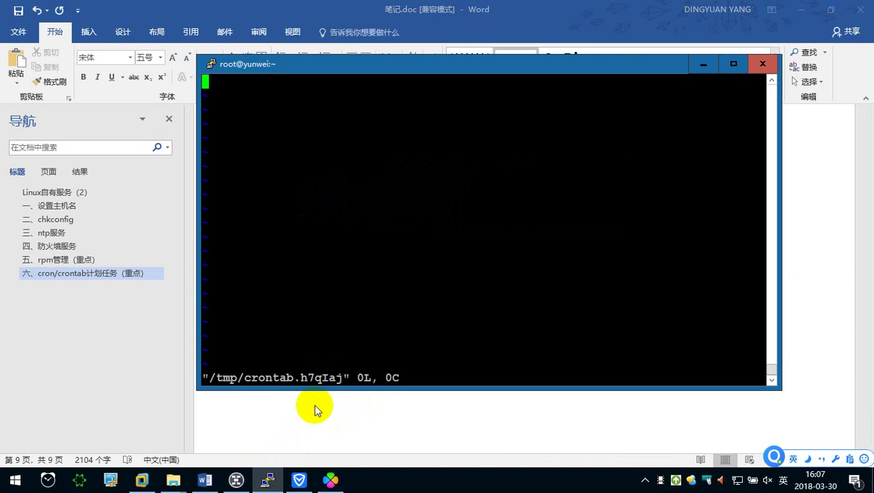
click(314, 405)
double_click(351, 327)
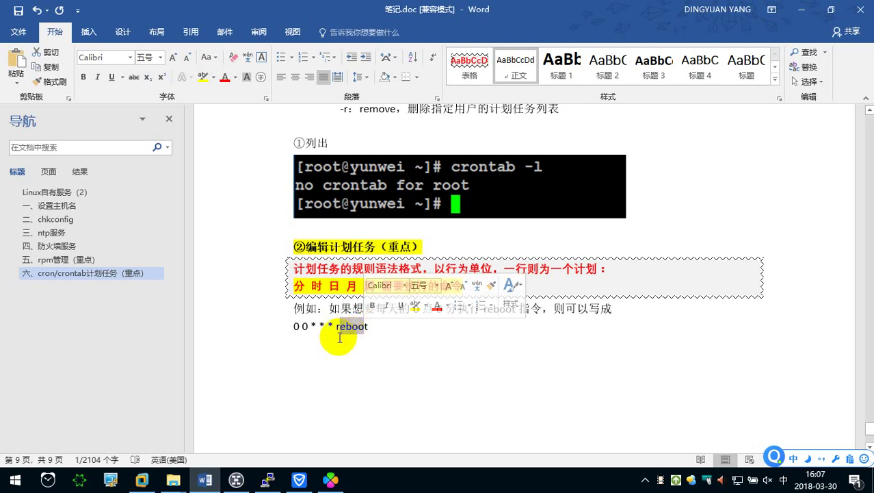
click(316, 346)
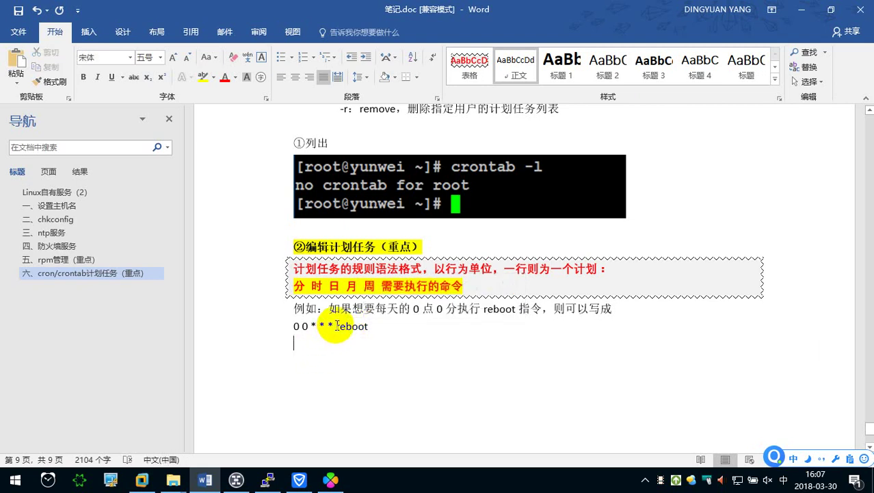
drag(334, 327, 368, 327)
In PuTTY, quit the empty crontab with :q and change to the root directory with cd /.
click(268, 480)
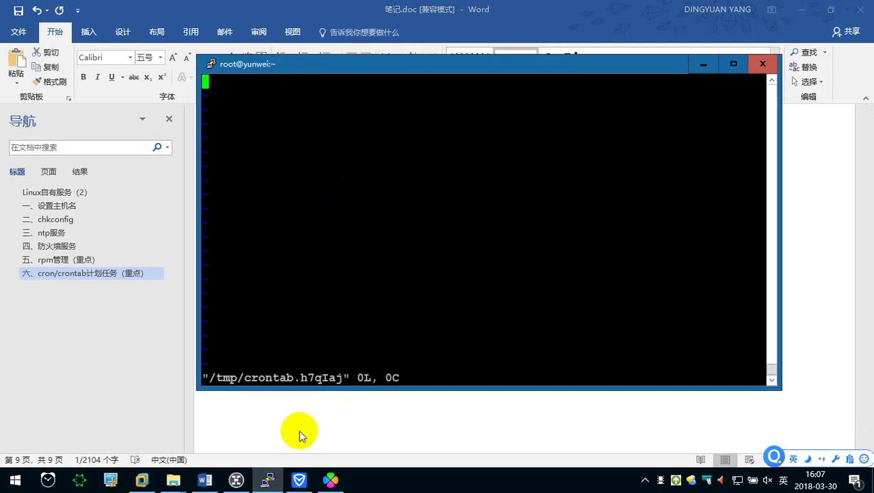
drag(297, 376, 312, 399)
text(:q)
key(Return)
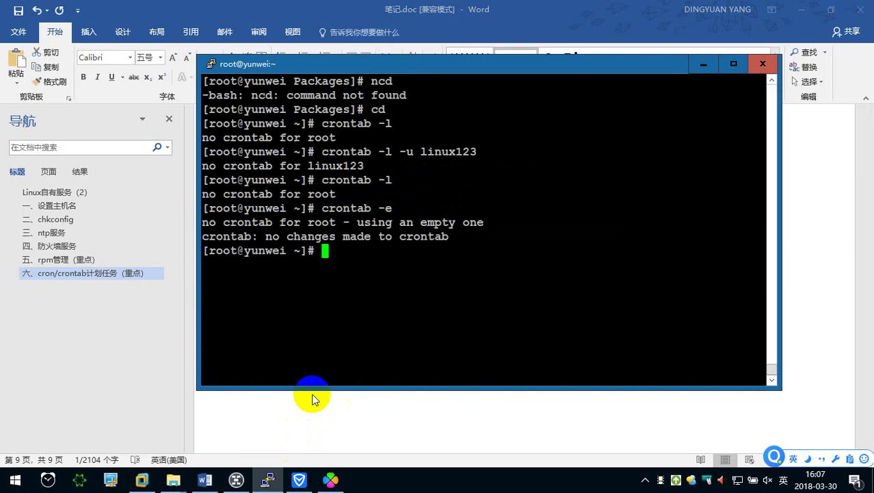
text(reboot)
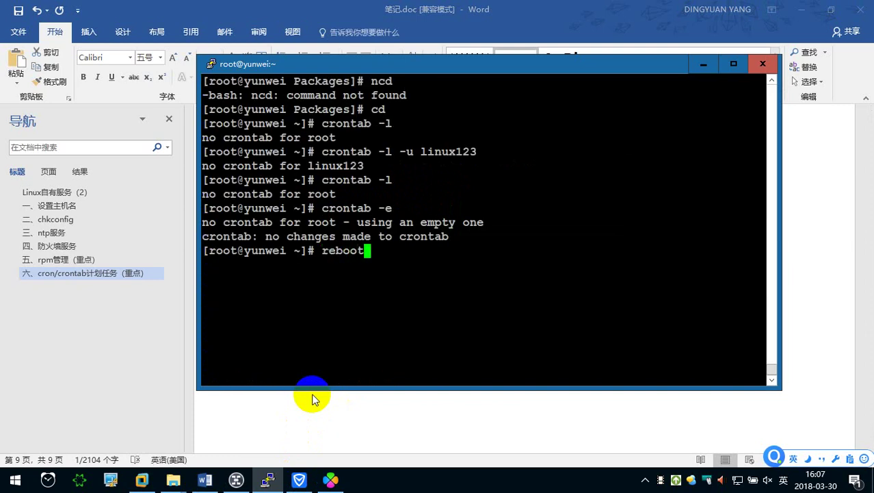
key(BackSpace)
Reopen root's crontab with crontab -e and switch back to the Word notes.
key(BackSpace)
key(BackSpace)
key(BackSpace)
text(cd /)
key(Return)
text(reboot)
key(BackSpace)
key(BackSpace)
key(BackSpace)
key(BackSpace)
text(crontab -e)
key(Return)
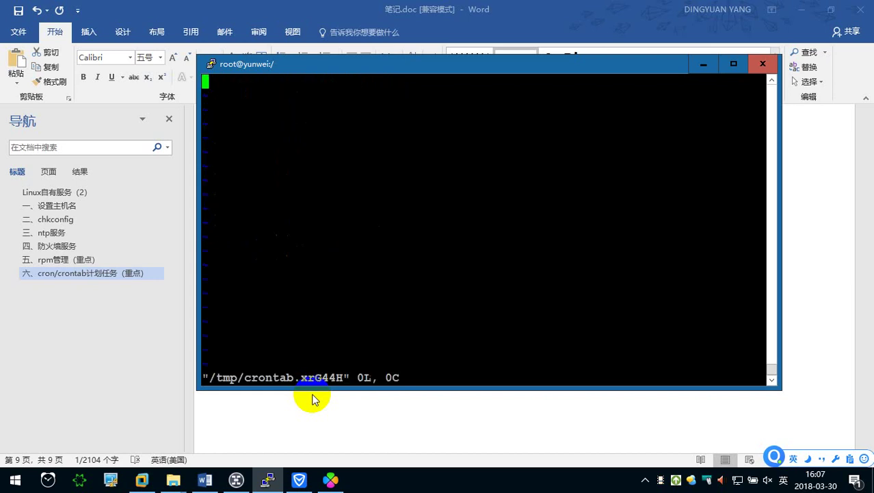
key(alt+Tab)
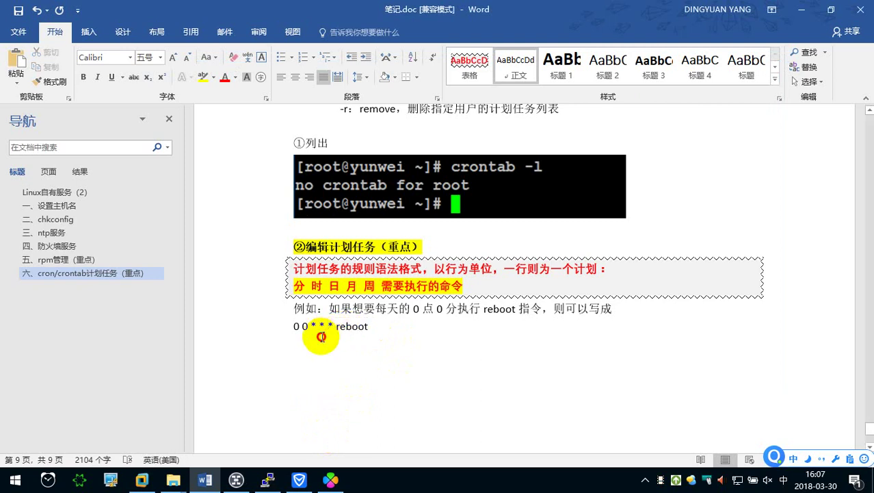
Add the 取值范围 heading with the minute range 0~59.
click(338, 338)
key(Return)
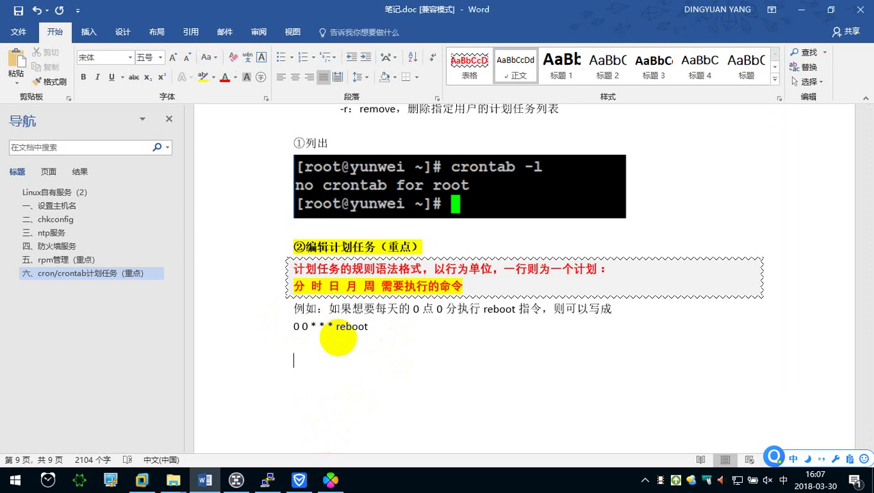
text(分：)
click(340, 338)
key(Return)
text(qu'zhi)
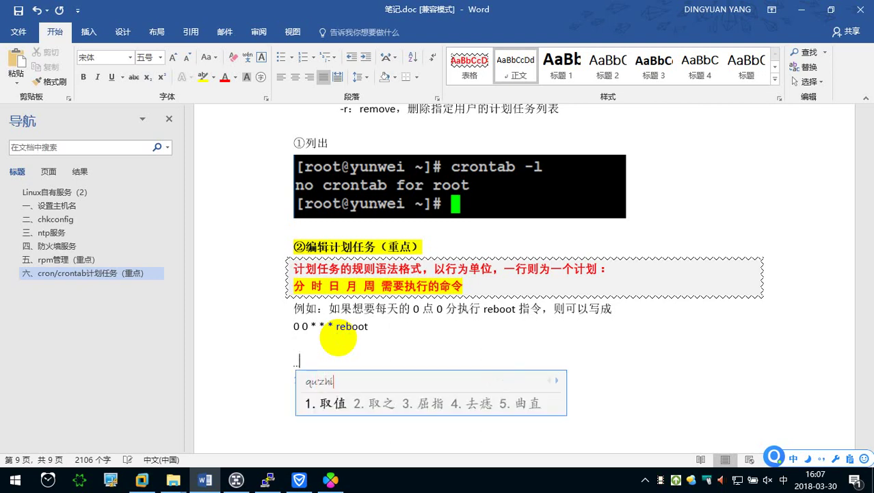
key(space)
text(fanwei)
key(space)
text(：)
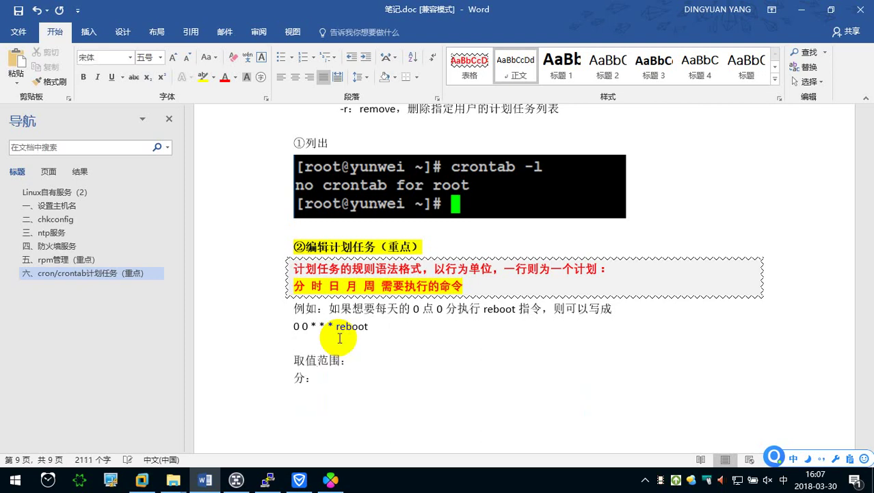
text(0)
text(~29)
key(BackSpace)
key(BackSpace)
text(59)
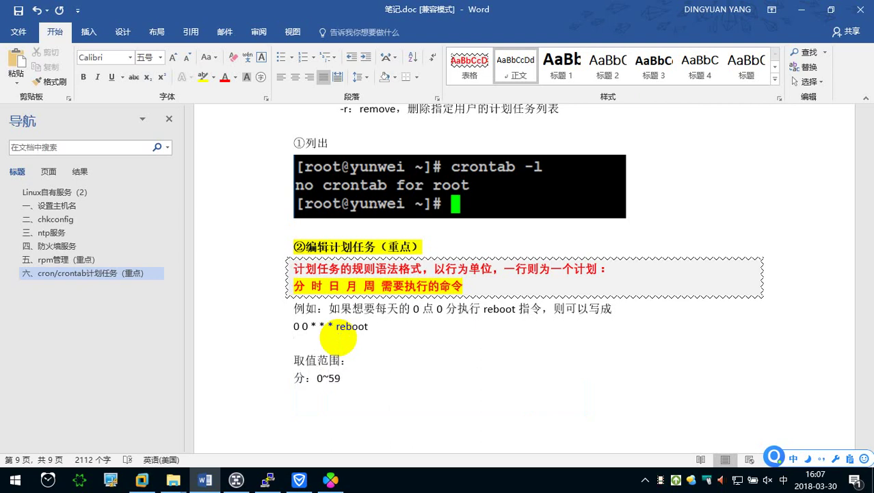
key(Return)
Add range lines 时：0~23, 日：1~31 and 月：1~12.
text(shi2：0)
text(~23)
key(Return)
text(r3：)
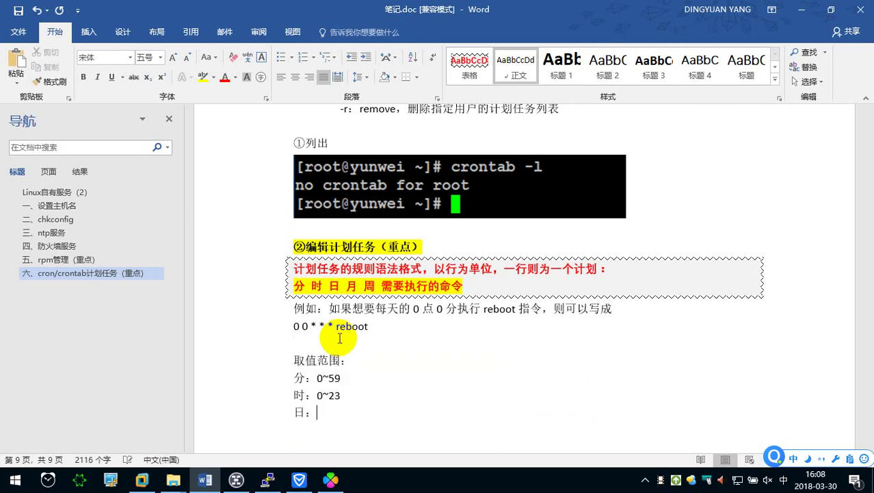
text(1)
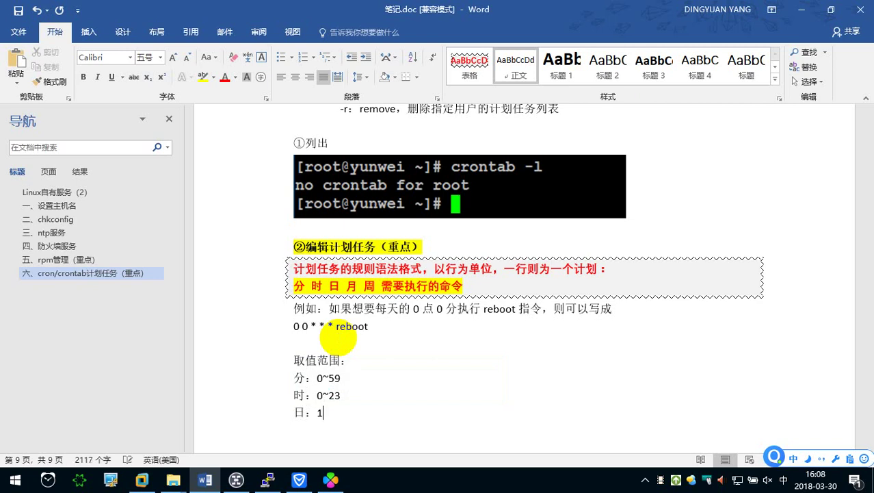
text(~)
text(31)
key(Return)
key(shift)
text(yue)
key(space)
text(：)
key(shift)
text(1~12)
Add the weekday line 周：0~6，0表示星期天.
key(Return)
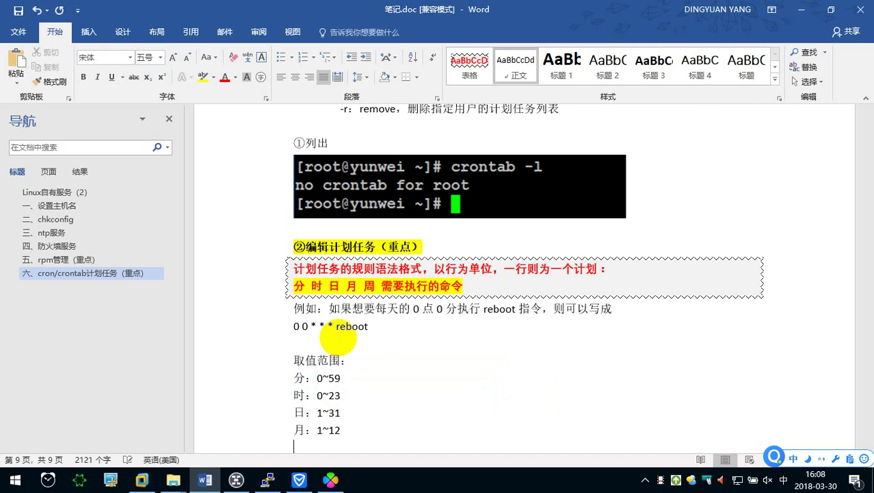
key(shift)
text(zhou)
key(space)
text(：)
key(shift)
text(0~6)
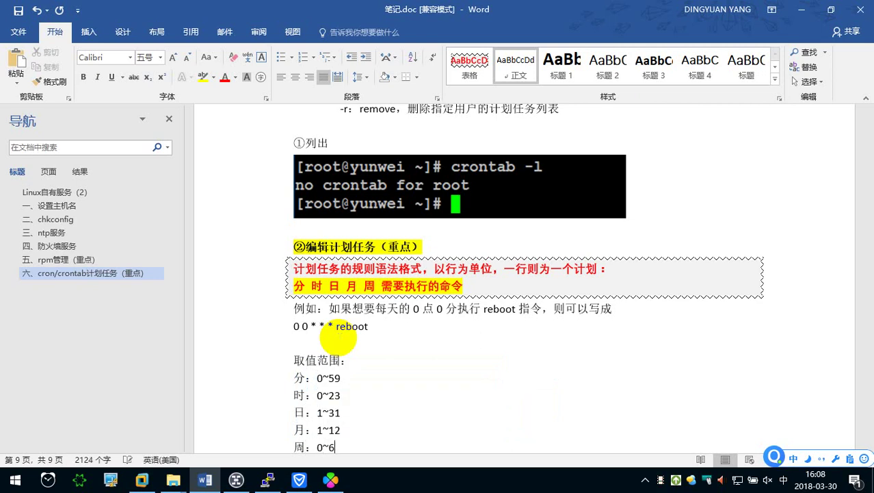
scroll(339, 339, down, 1)
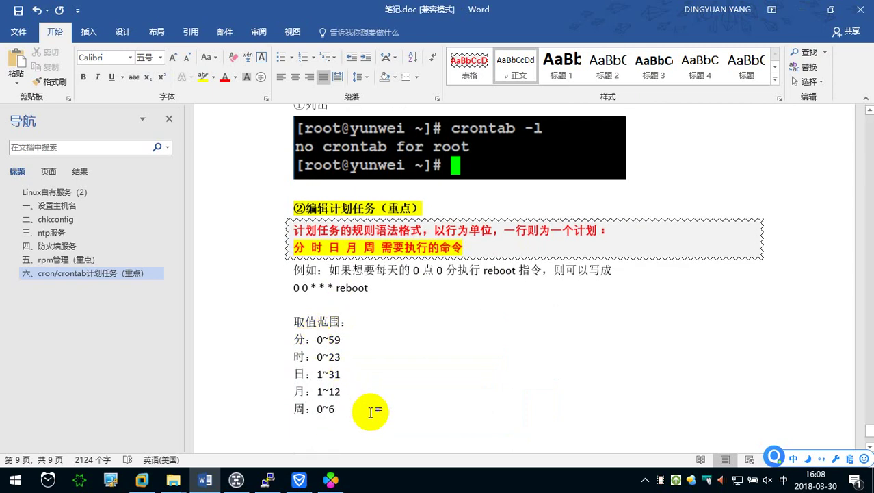
key(shift)
text(，0biaoshi)
key(space)
text(xingqitian)
key(space)
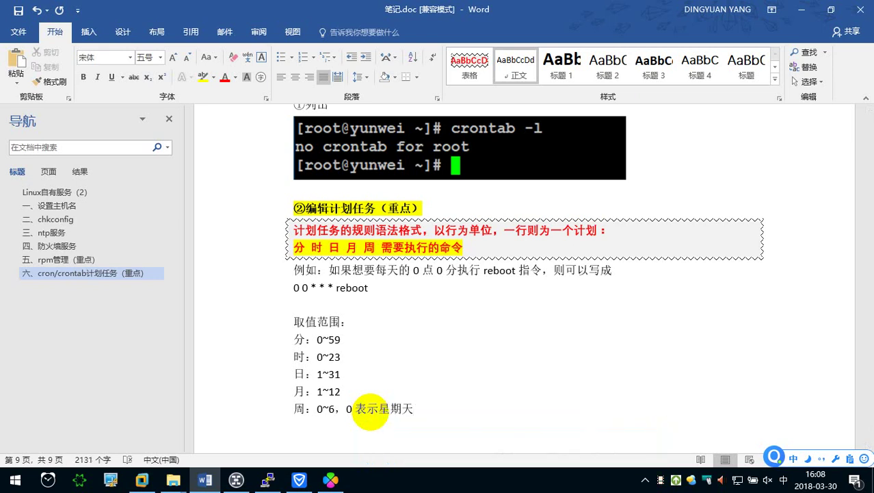
scroll(332, 380, down, 1)
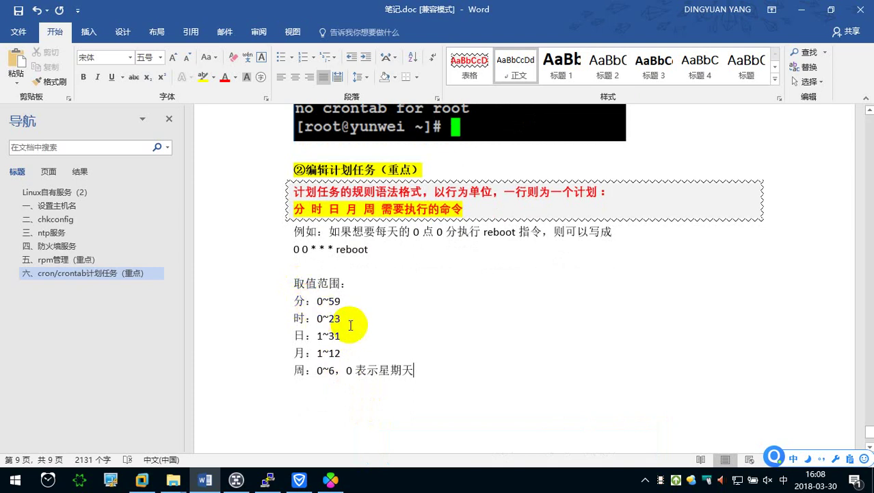
Bold the 取值范围： heading and add a 四个符号： heading below the weekday range.
drag(294, 283, 360, 282)
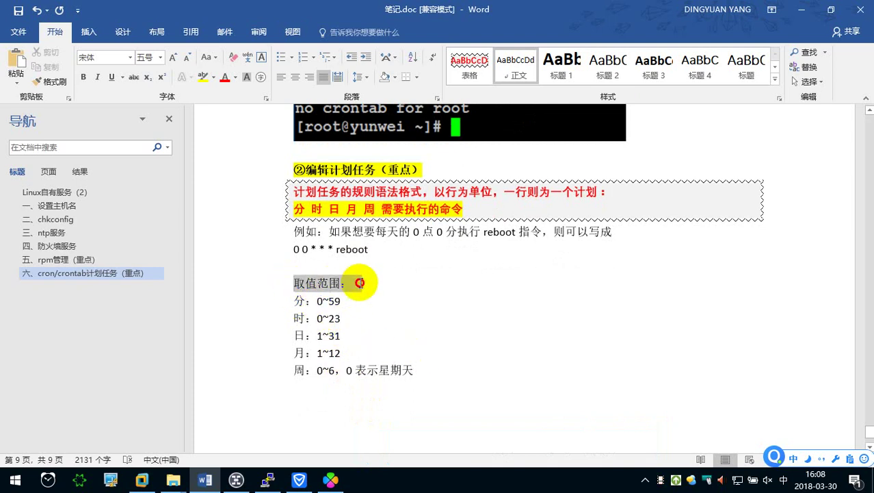
click(84, 77)
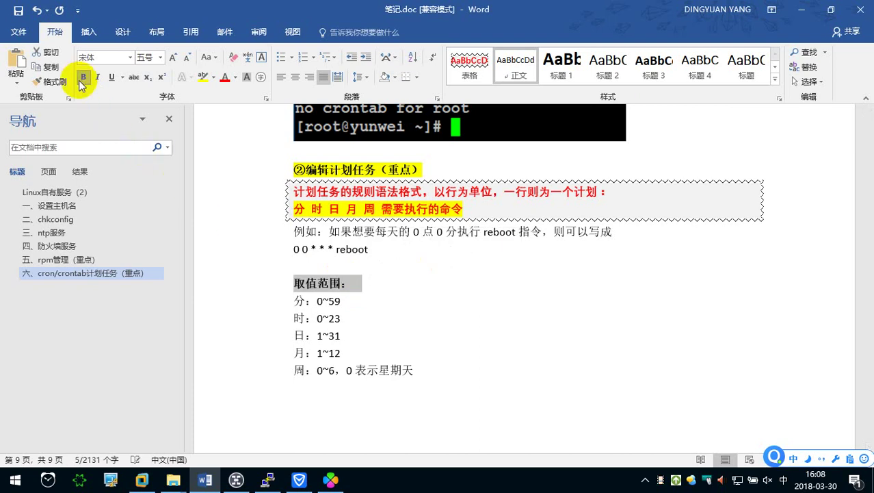
click(445, 379)
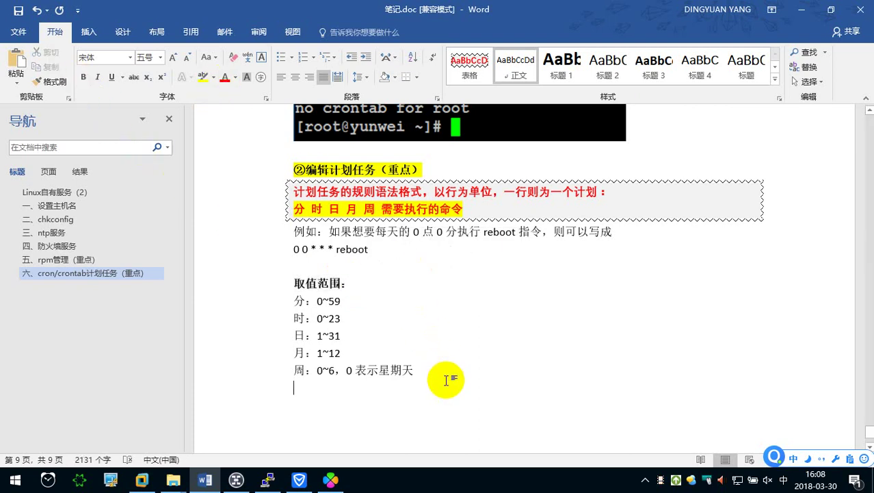
text(四个符号：)
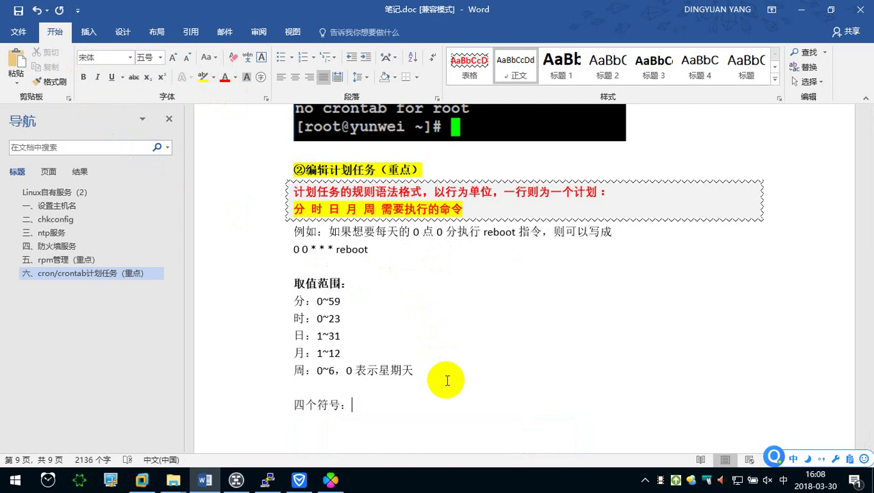
key(Return)
List the symbols *, -, / and , on separate lines under 四个符号：.
scroll(436, 375, down, 1)
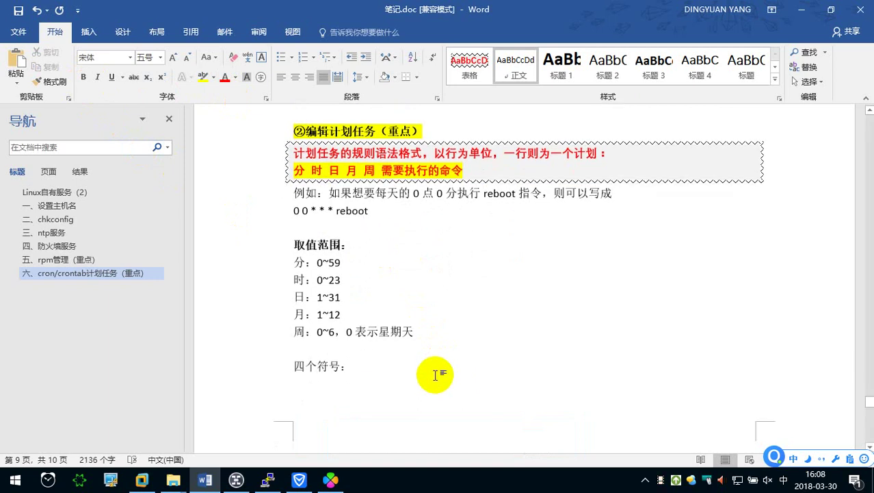
text(*)
key(Return)
text(-)
scroll(435, 375, down, 1)
key(Return)
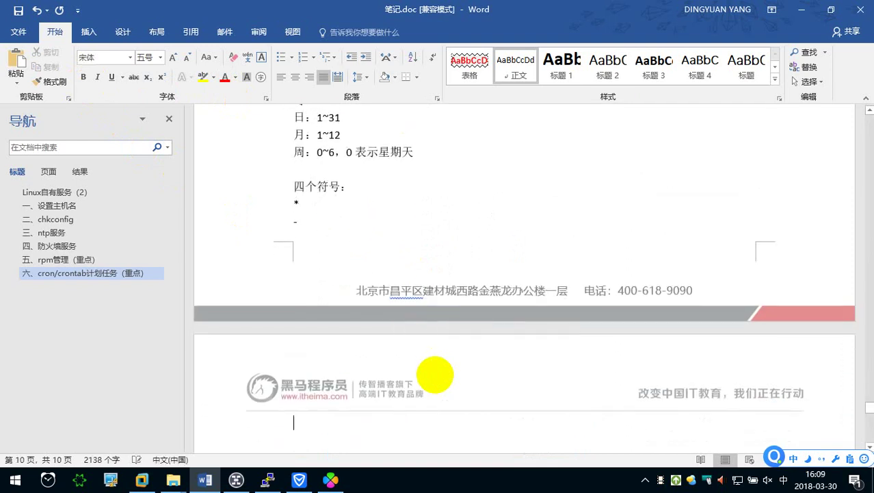
text(/)
key(Return)
text(,)
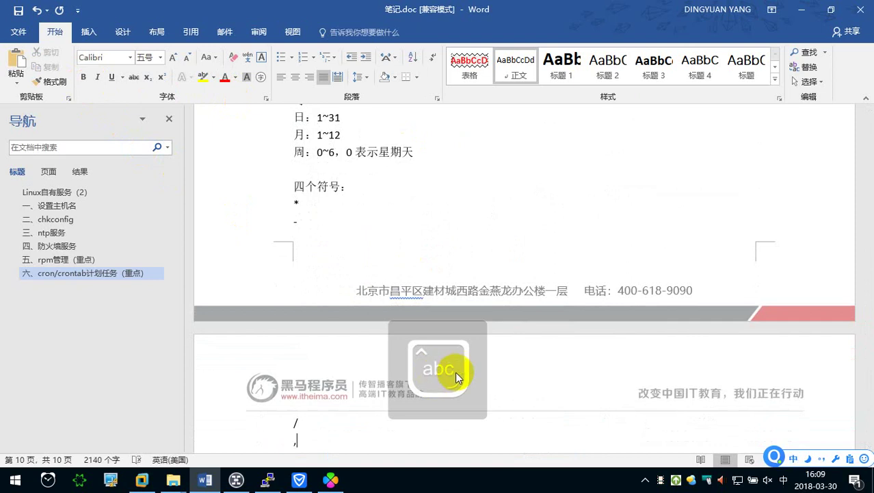
Define * as 表示取值范围中的每一个数字 and begin the - entry with a colon.
scroll(350, 236, up, 2)
scroll(351, 232, up, 2)
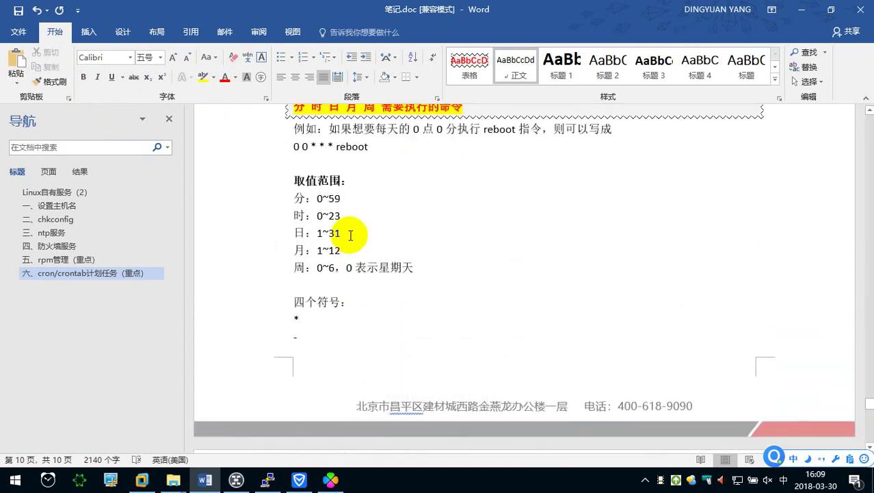
scroll(344, 134, up, 1)
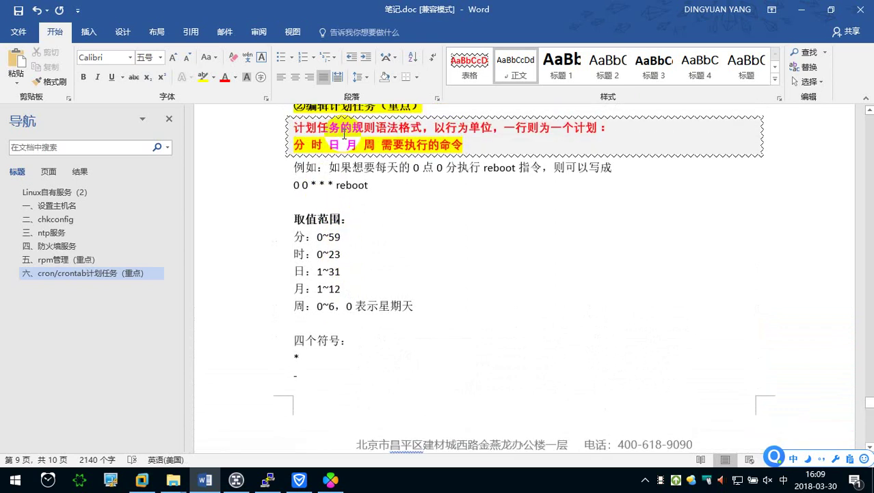
scroll(323, 328, down, 3)
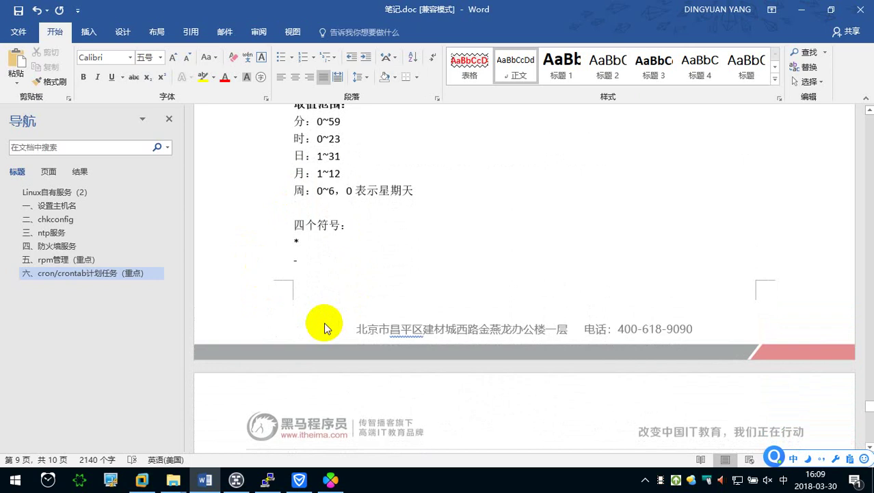
click(309, 239)
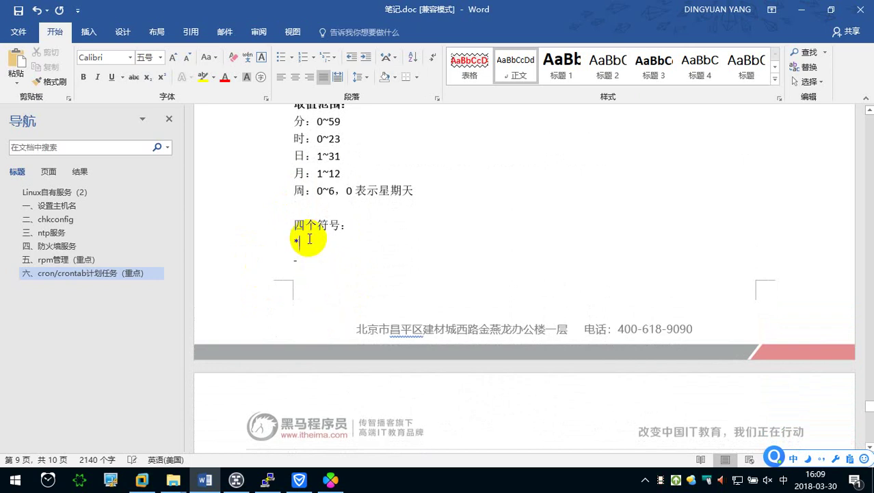
text(：)
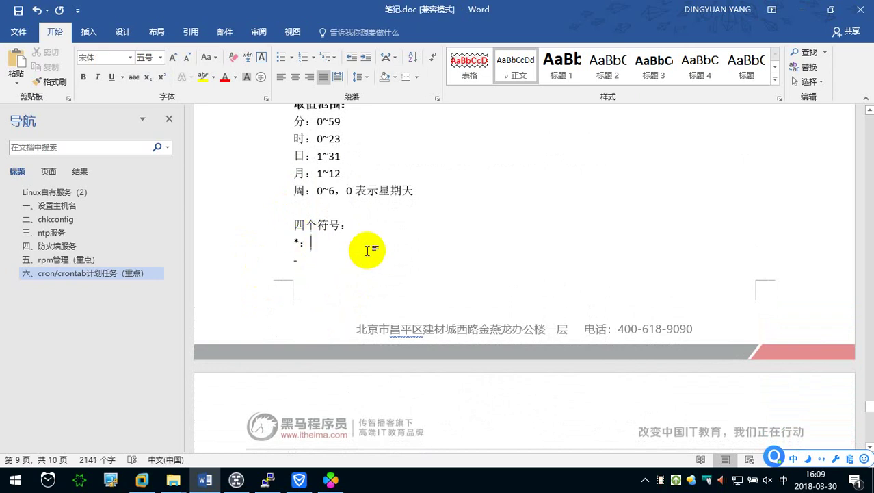
scroll(365, 251, up, 2)
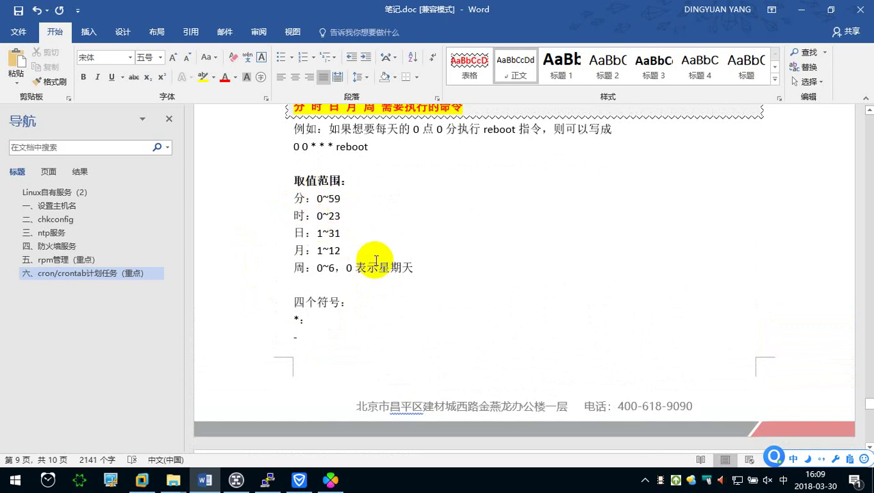
text(表示取值范围中的)
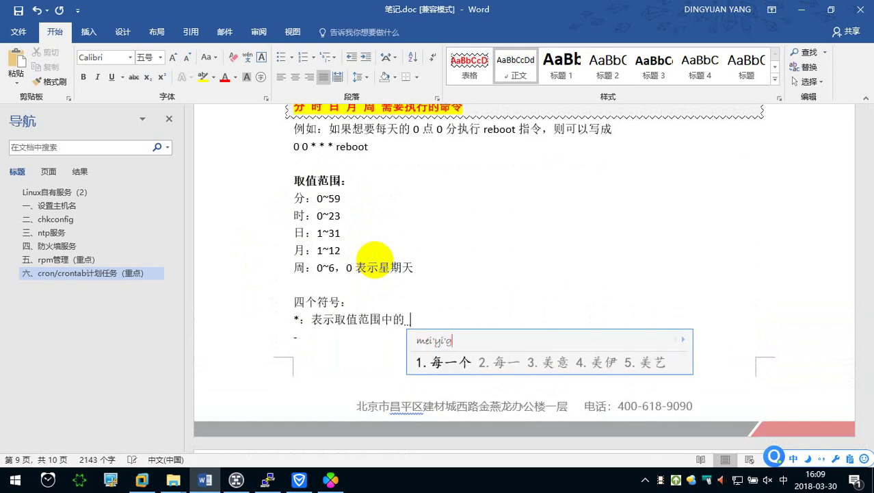
text(每一个数字)
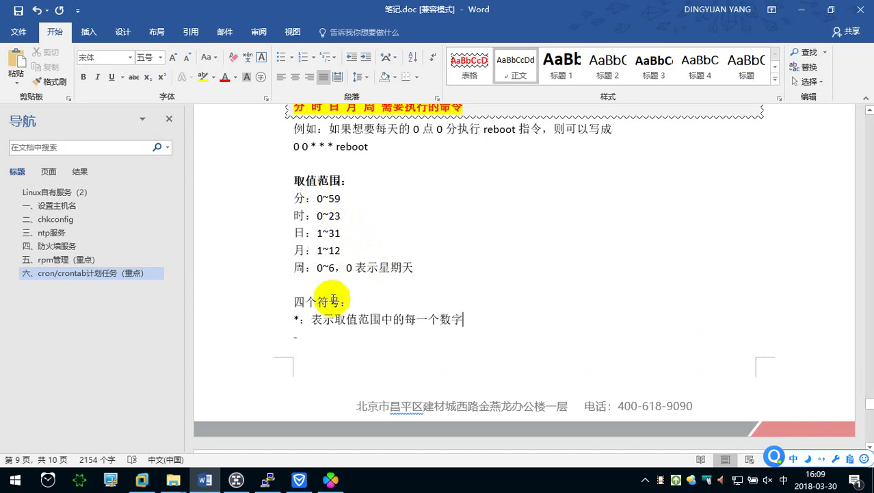
click(327, 333)
text(：)
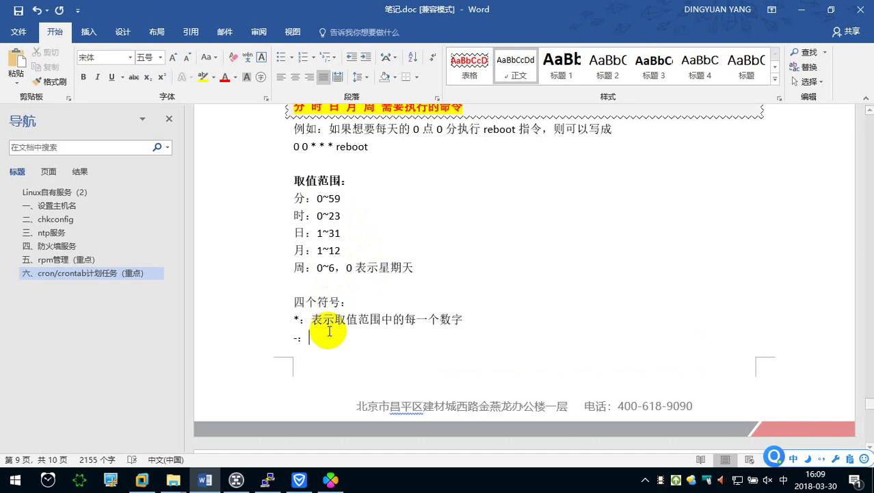
text(zuo qul)
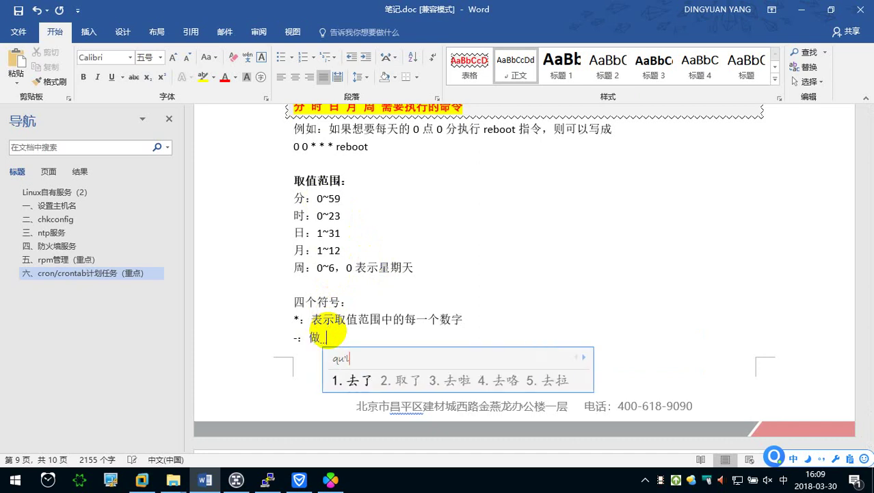
Write the - entry as 做区间表达式的，要想表示1~7，则可以写成：1-7.
key(BackSpace)
text(jian)
key(space)
text(b)
key(BackSpace)
key(BackSpace)
text(da'shi)
key(space)
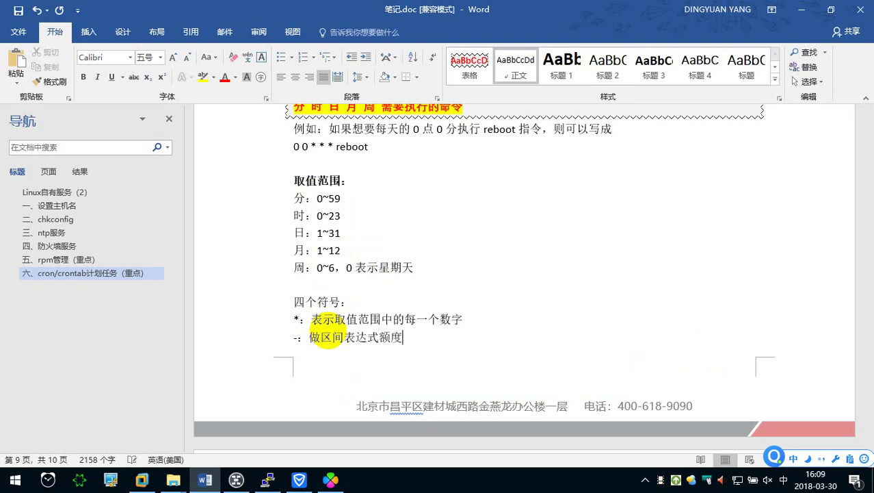
text(de)
key(space)
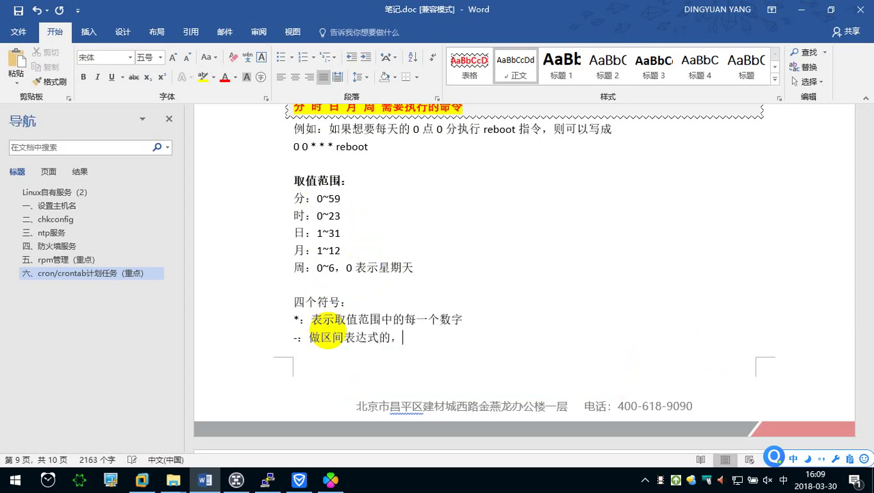
text(yaox)
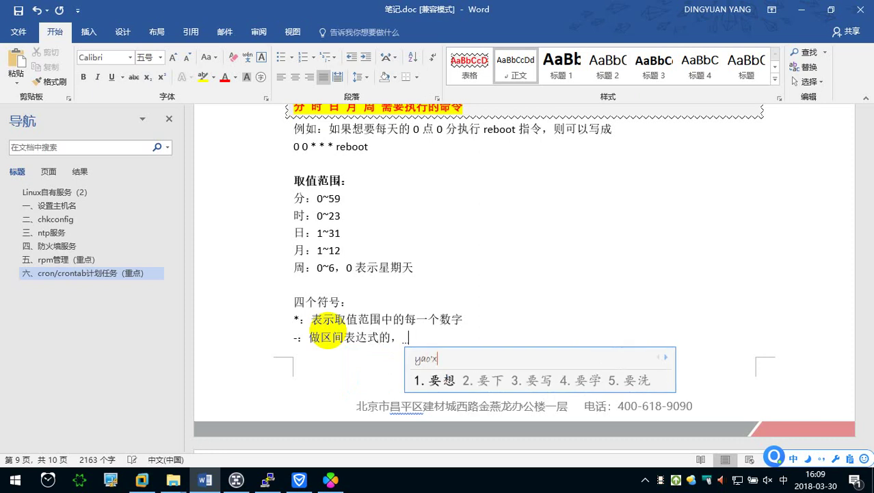
key(space)
text(biaoshi)
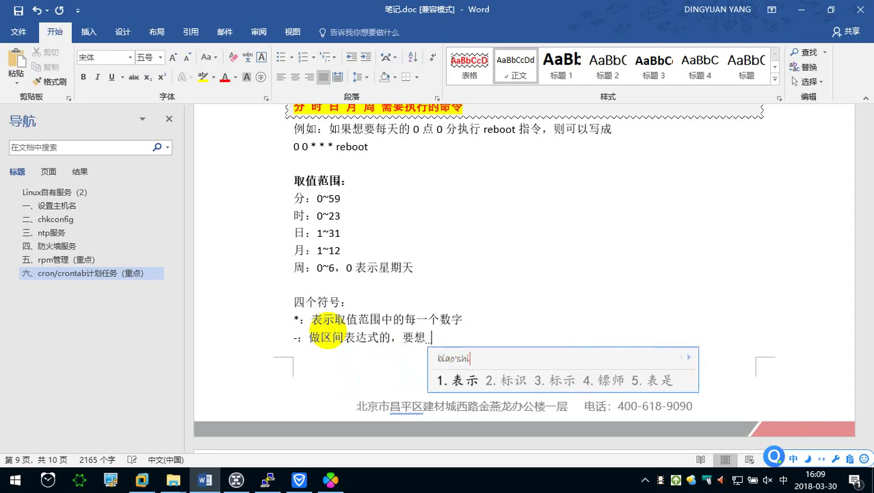
key(space)
text(1)
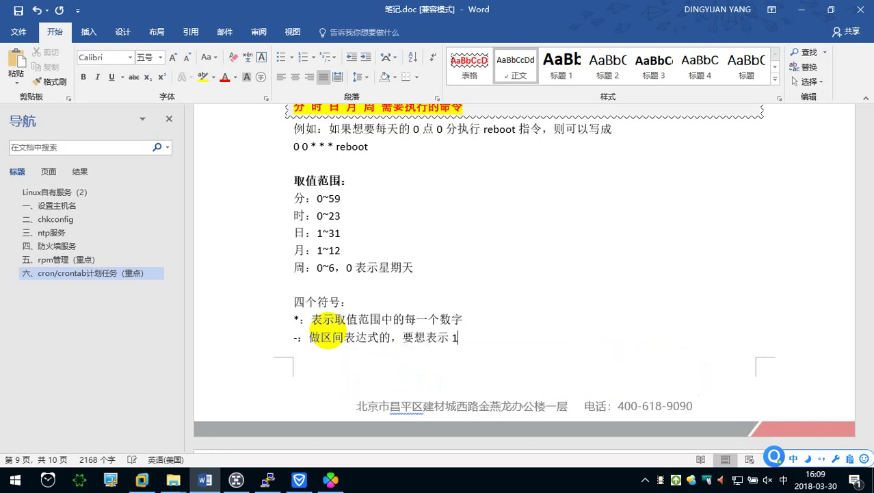
text(,ze kan)
key(space)
key(BackSpace)
text(keyi)
key(space)
text(xic)
key(space)
key(BackSpace)
key(BackSpace)
text(xiecheng)
key(space)
text(1-7)
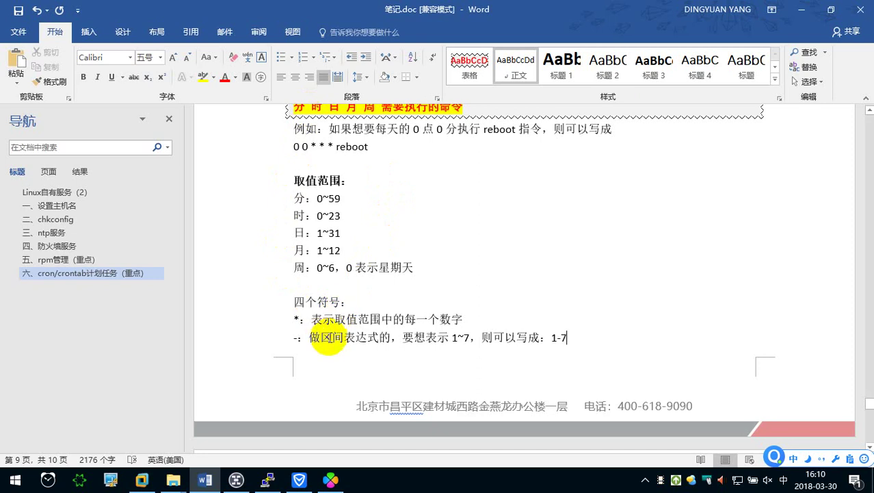
Insert 连续 between 做 and 区 so it reads 做连续区间表达式的.
click(321, 338)
text(连续)
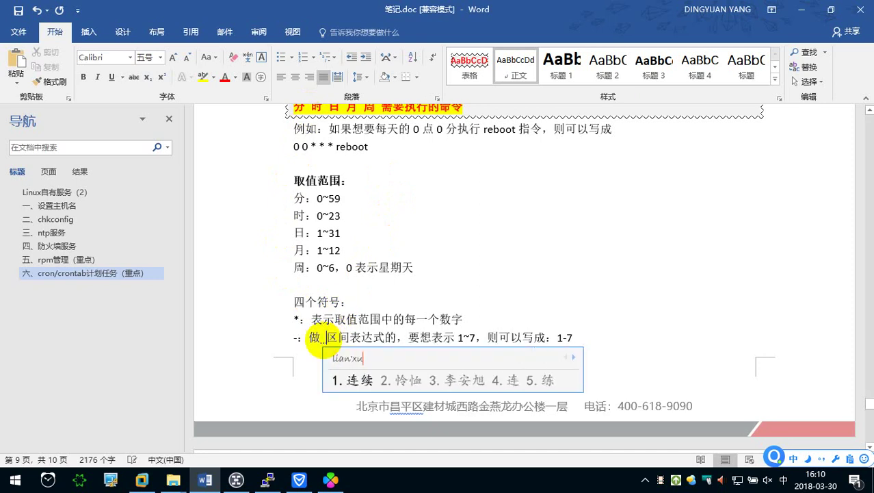
scroll(411, 335, down, 2)
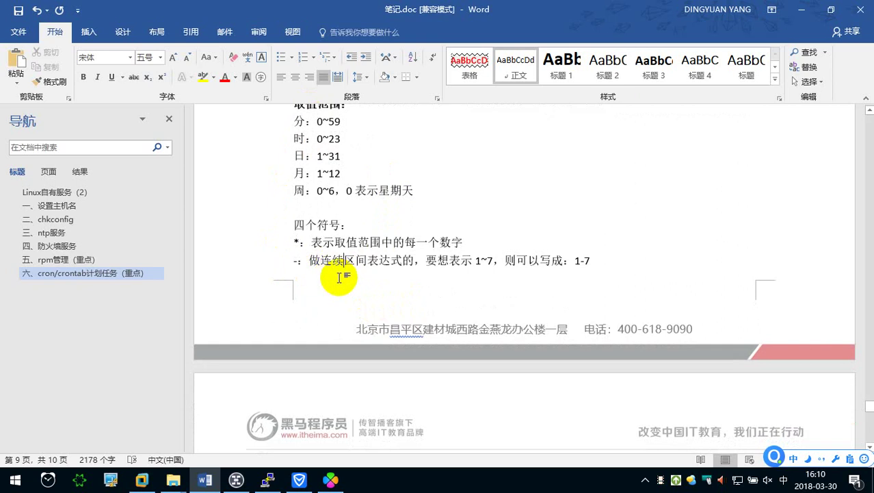
scroll(339, 277, down, 2)
Start the / entry, explaining that it means 表示每多少个.
click(323, 378)
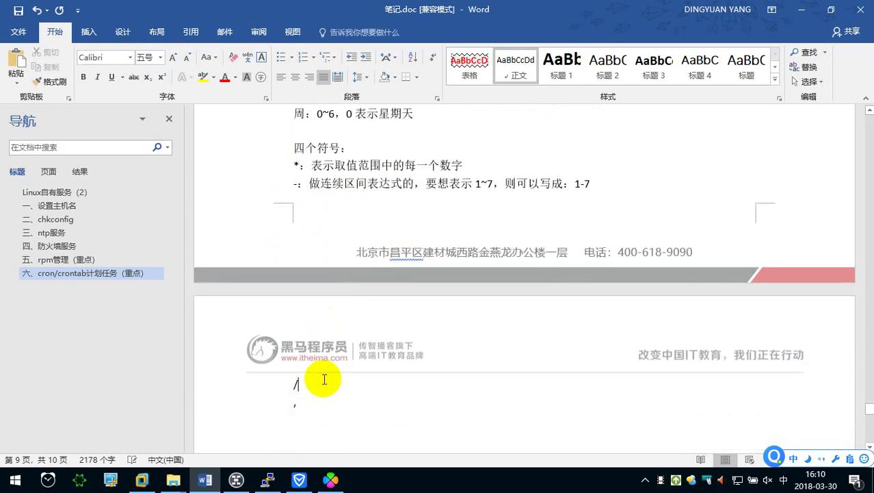
text(：)
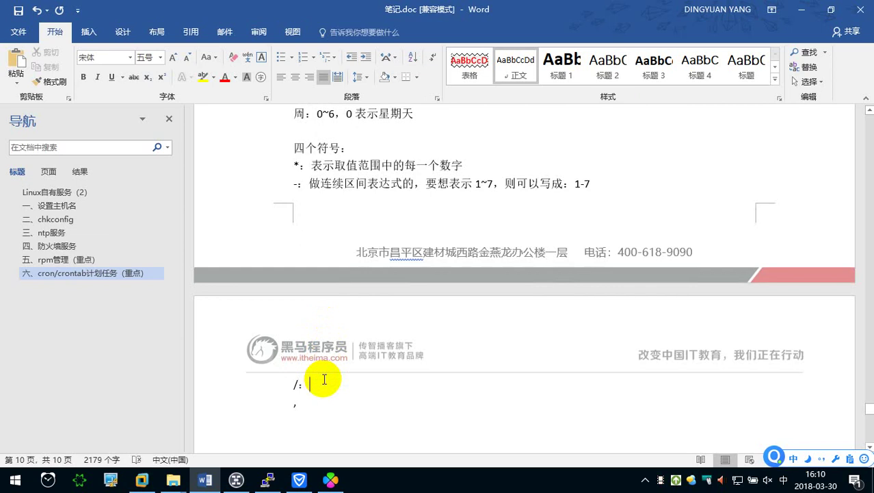
text(biaoshi)
key(space)
text(mei)
key(BackSpace)
key(BackSpace)
key(BackSpace)
text(mei)
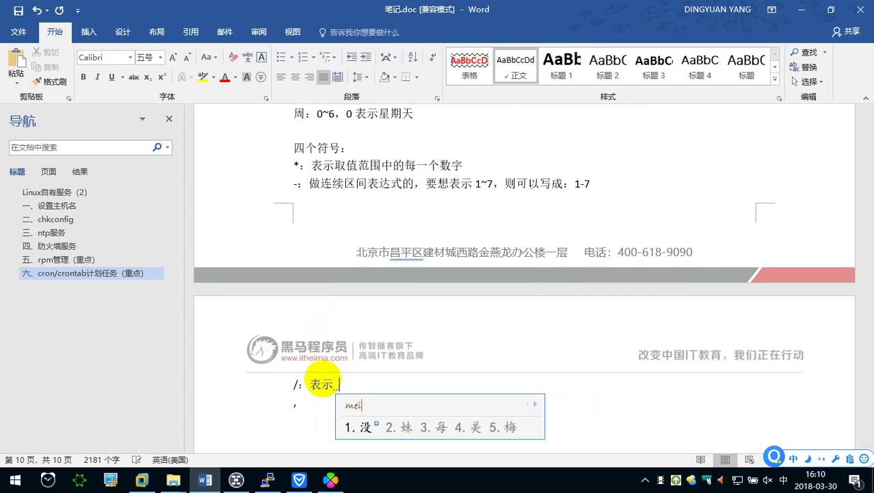
text(3duoshao)
key(space)
text(ge)
key(space)
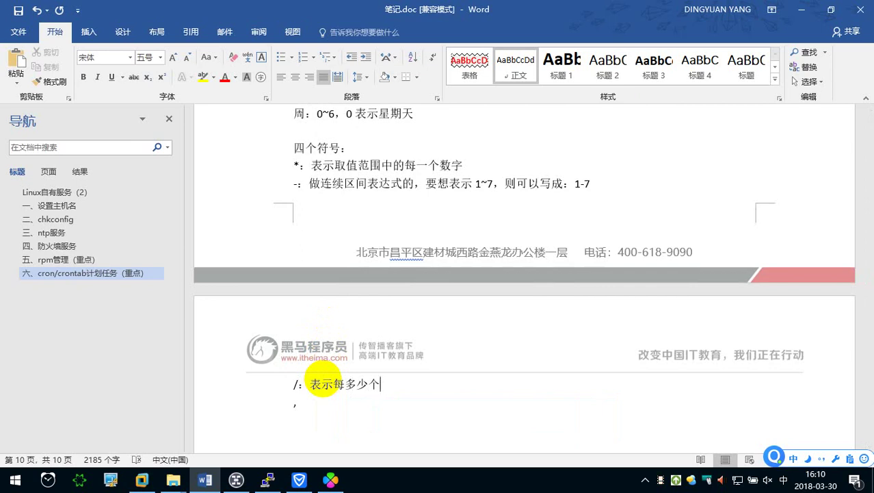
key(alt+shift)
text(/s)
scroll(375, 314, down, 2)
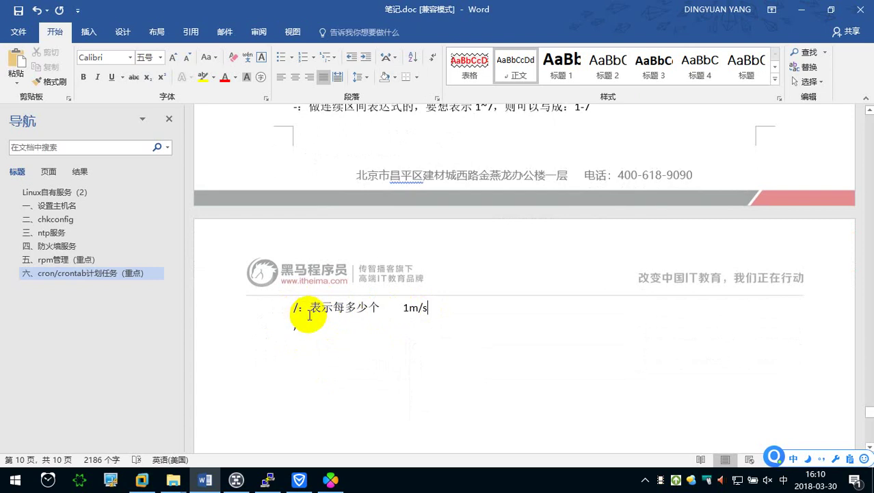
key(BackSpace)
key(BackSpace)
key(BackSpace)
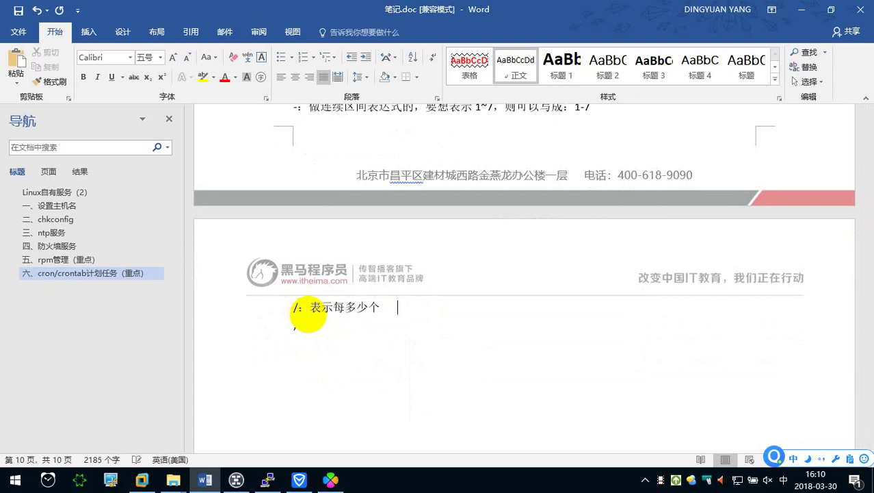
Add the example: to run every 10 minutes, write */10 in the minute position.
text(，例如：)
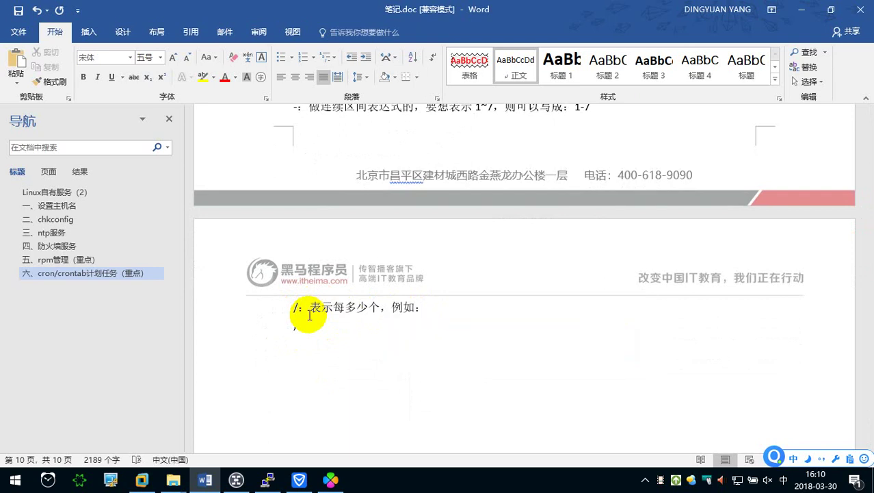
scroll(308, 314, up, 2)
text(想m)
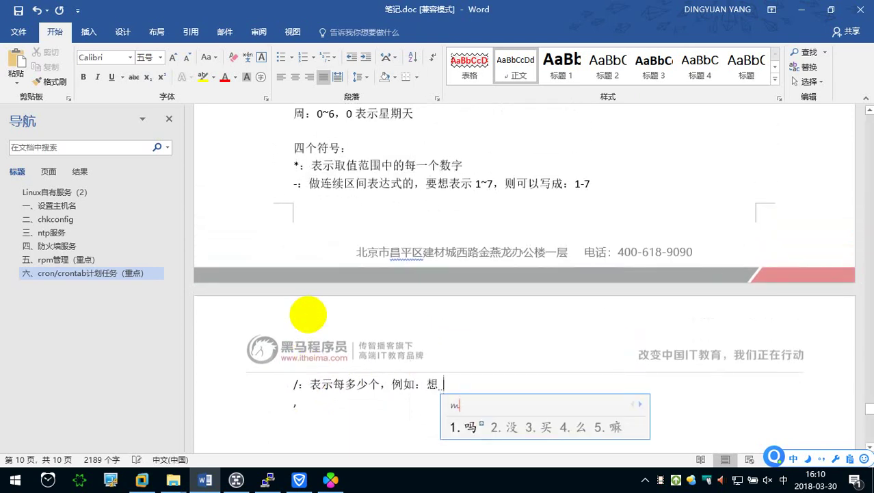
text(没)
key(BackSpace)
text(m)
text(每 10)
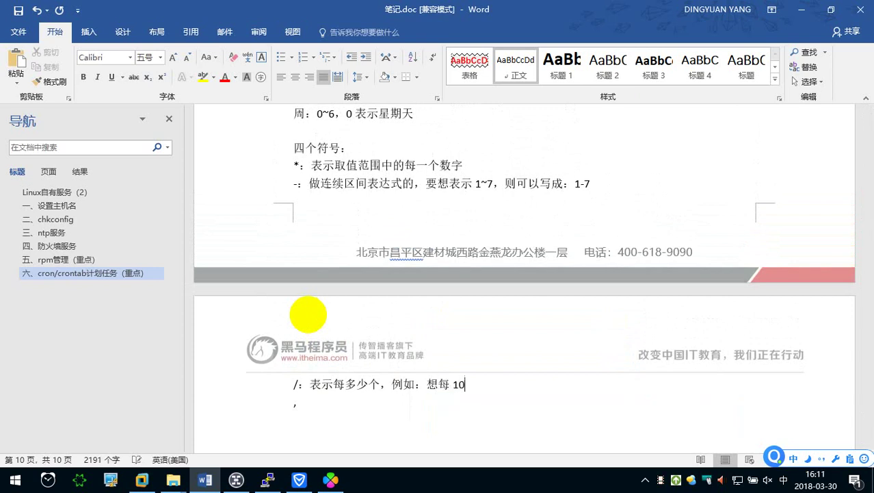
text(分zhong)
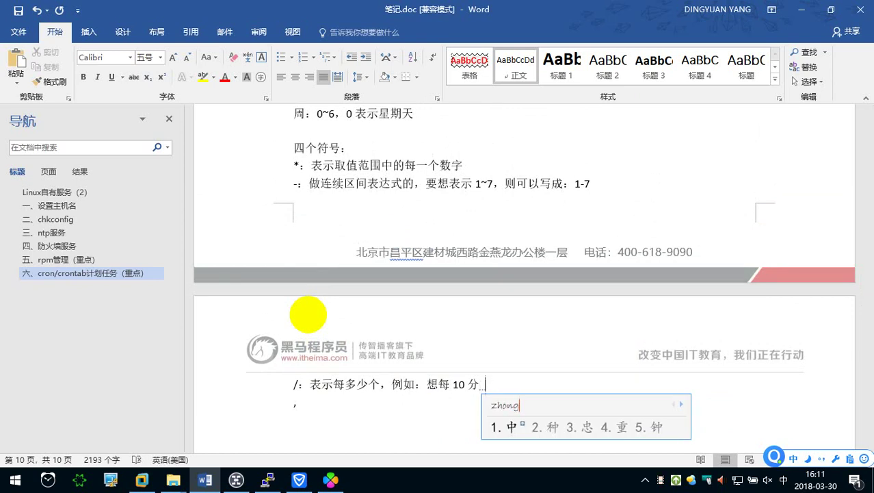
text(钟一次)
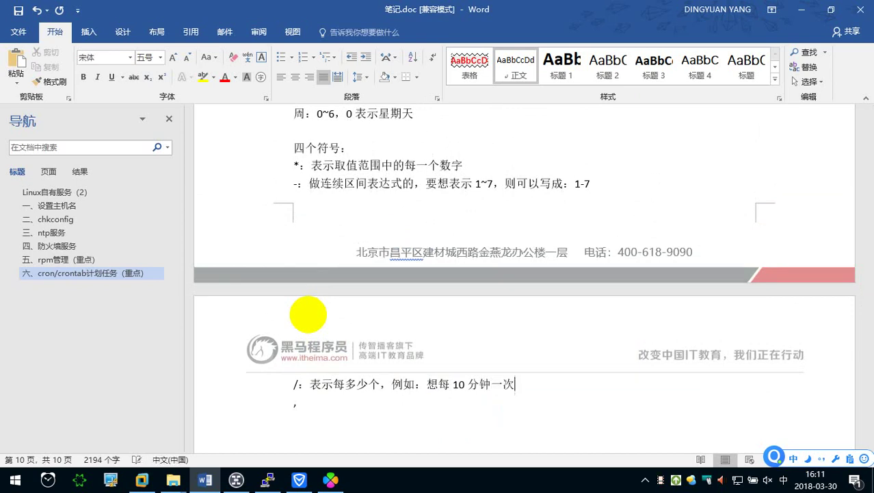
text(则可以 在分的位置写：)
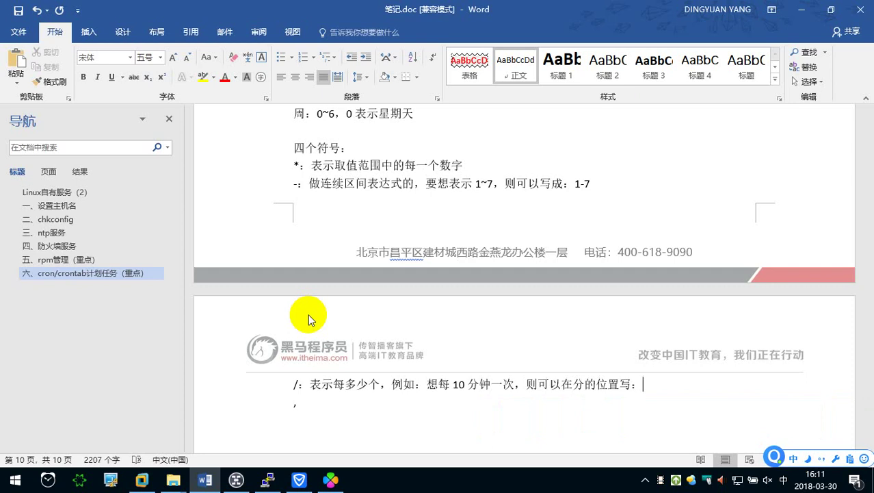
text(*)
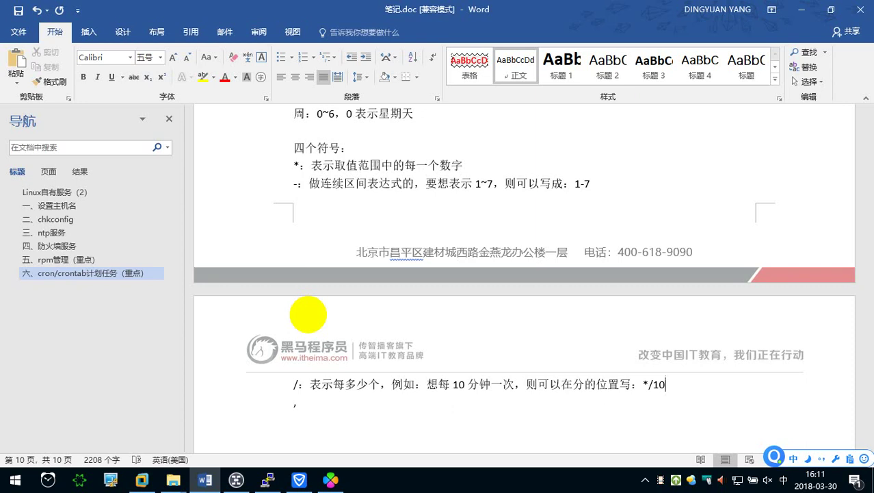
scroll(295, 314, down, 1)
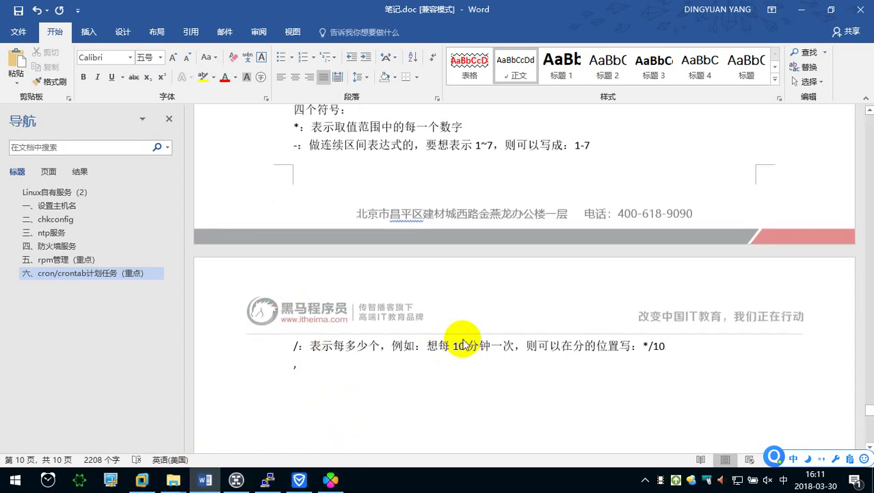
click(15, 480)
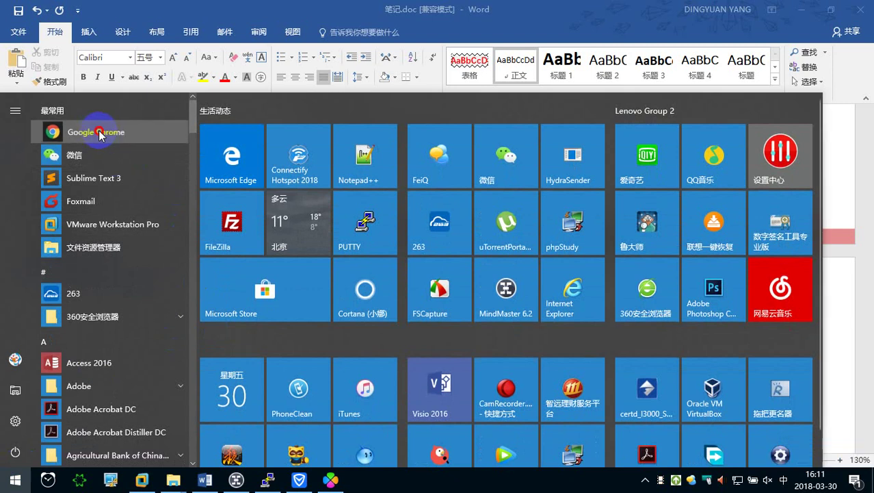
click(82, 132)
click(334, 30)
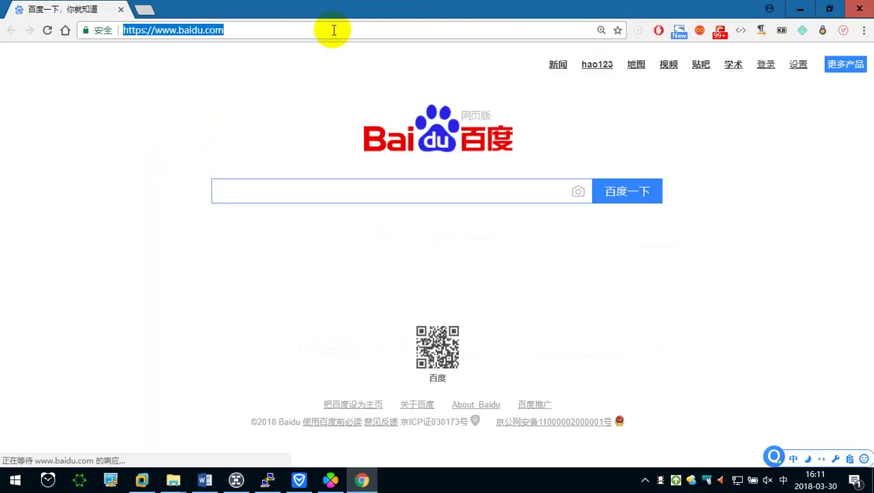
text(man)
key(Down)
key(Down)
text(/)
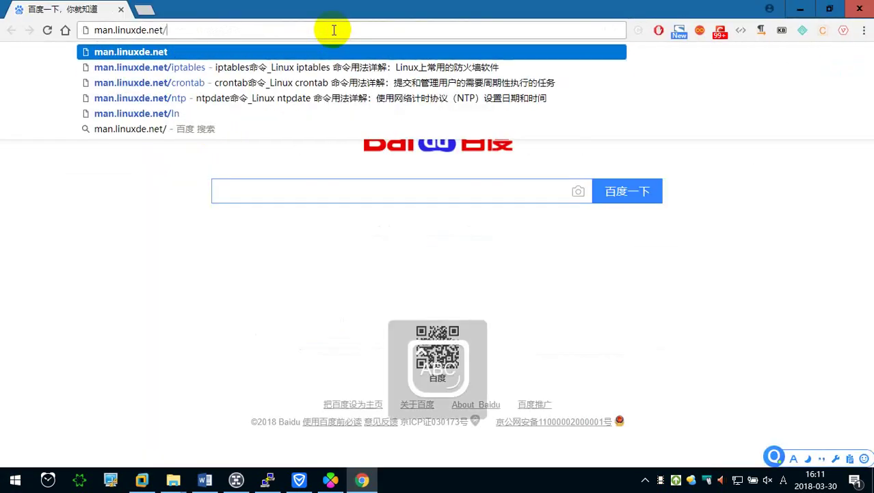
key(Down)
key(Down)
key(Return)
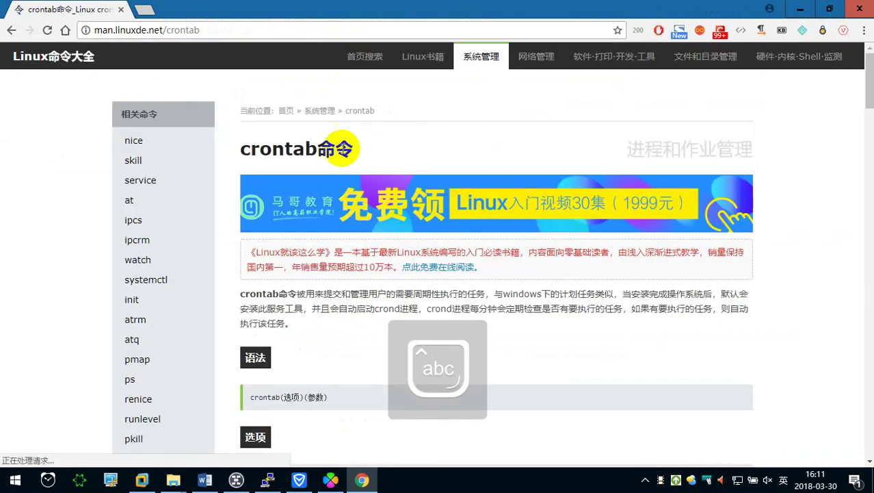
scroll(342, 162, down, 8)
scroll(286, 251, down, 3)
scroll(286, 251, down, 5)
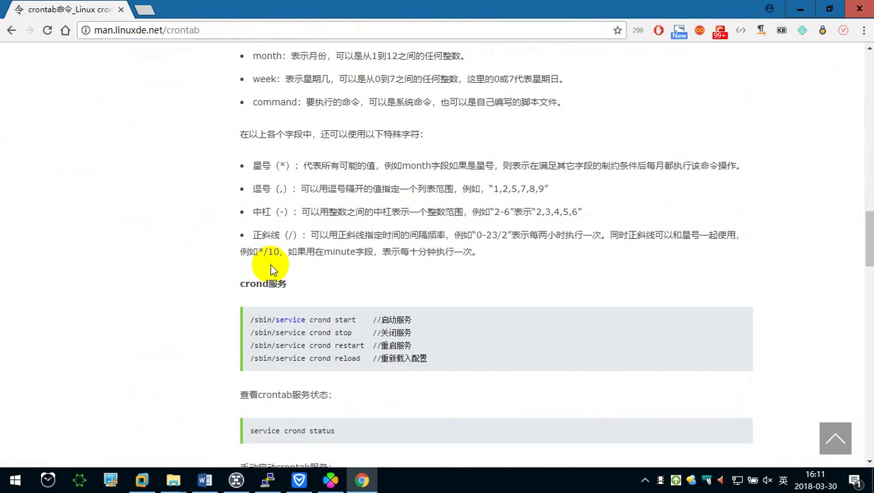
scroll(286, 257, down, 5)
scroll(286, 260, down, 4)
scroll(286, 263, down, 2)
scroll(284, 260, down, 3)
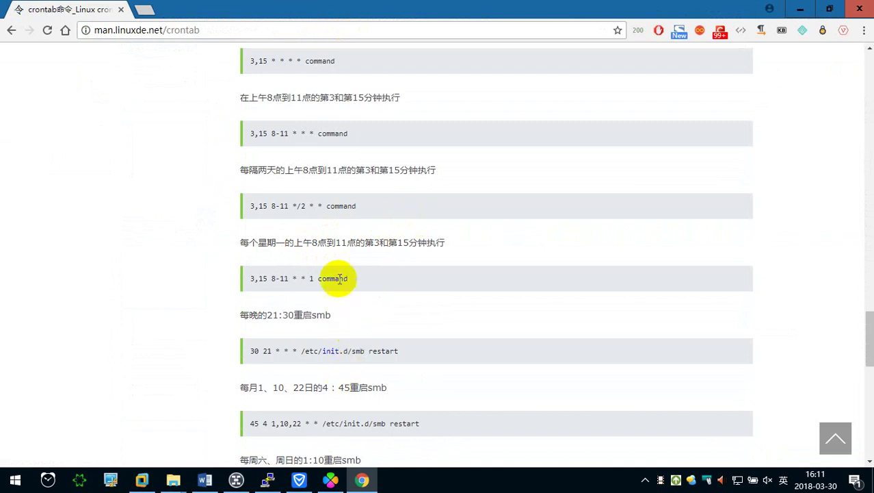
drag(292, 204, 306, 205)
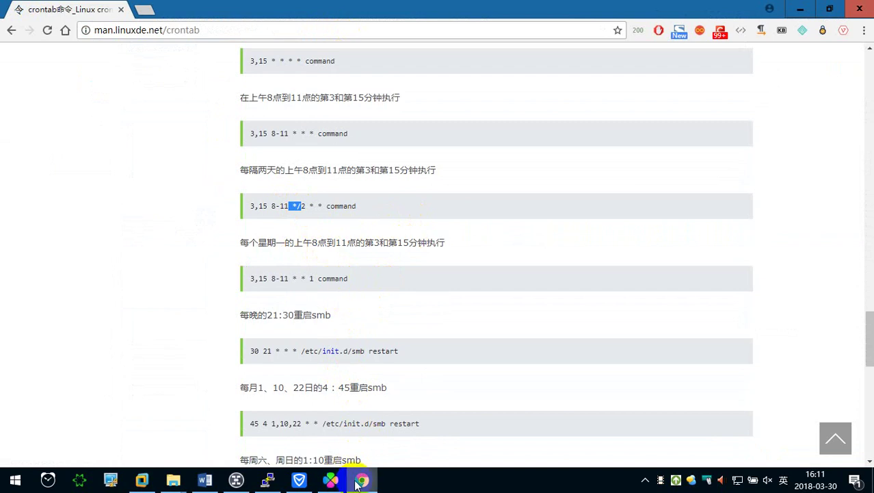
click(361, 480)
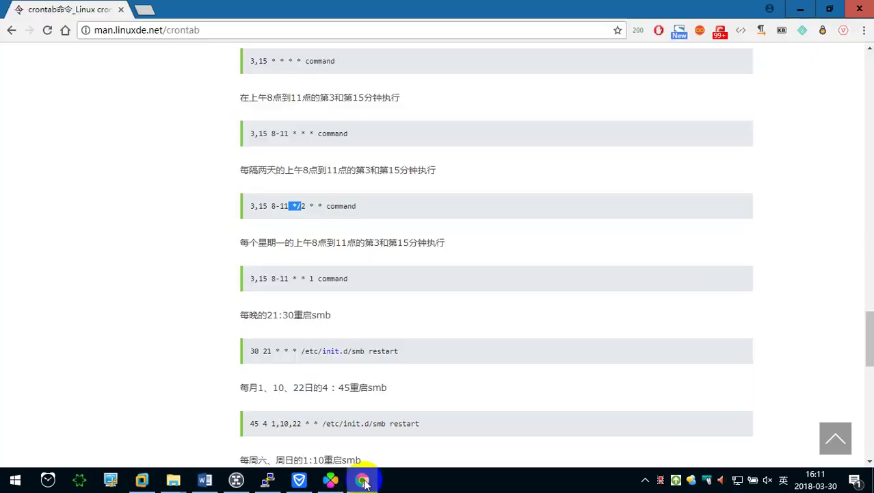
click(362, 480)
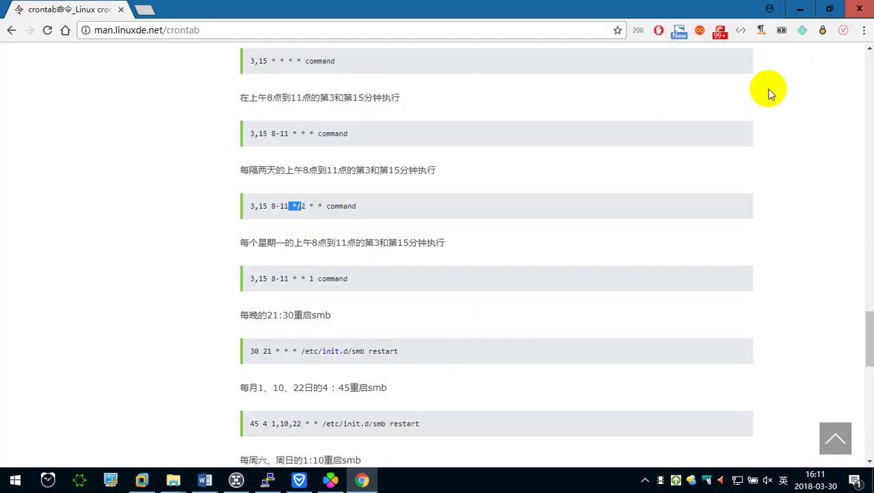
click(860, 13)
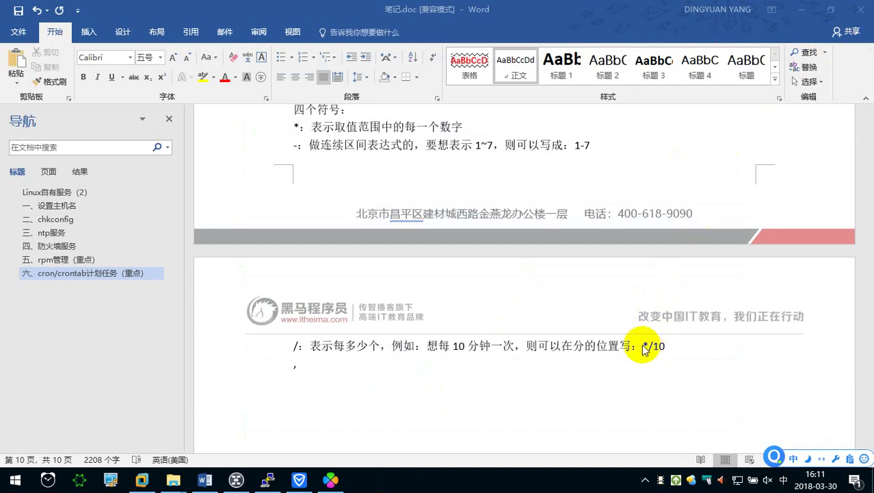
Define , as 表示多个取值, using 1,2,6 in the hour field to run at 1, 2 and 6 o'clock.
click(671, 345)
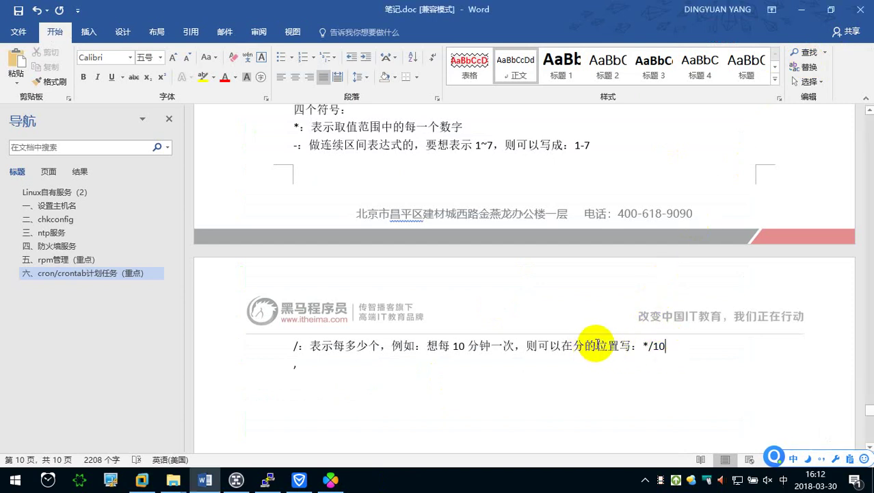
click(421, 367)
text(：)
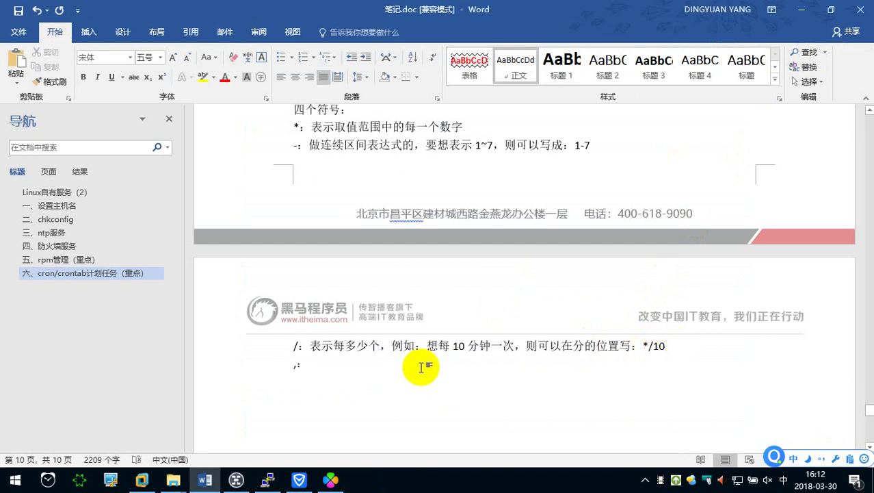
text(表示多个quzhi)
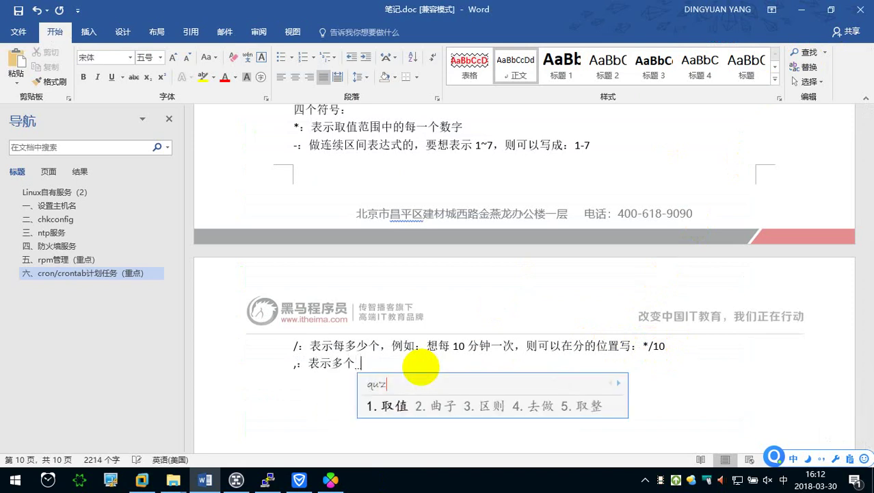
text(取值，比如)
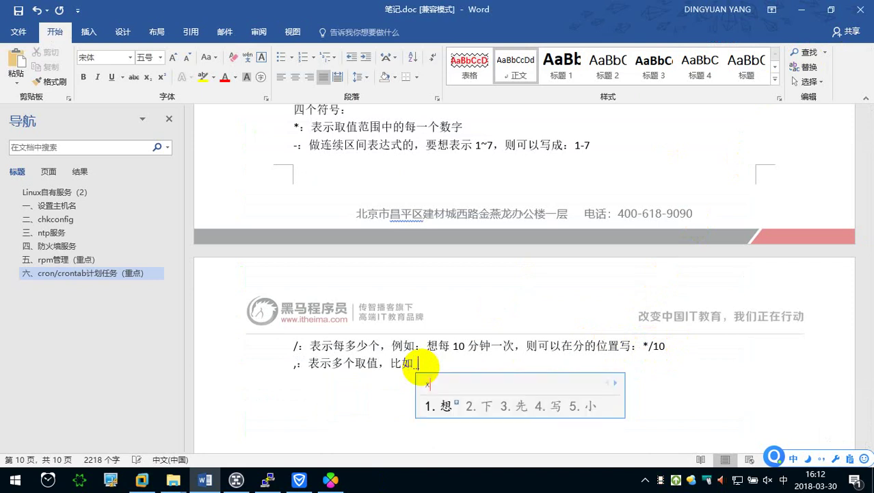
text(想在1点，2)
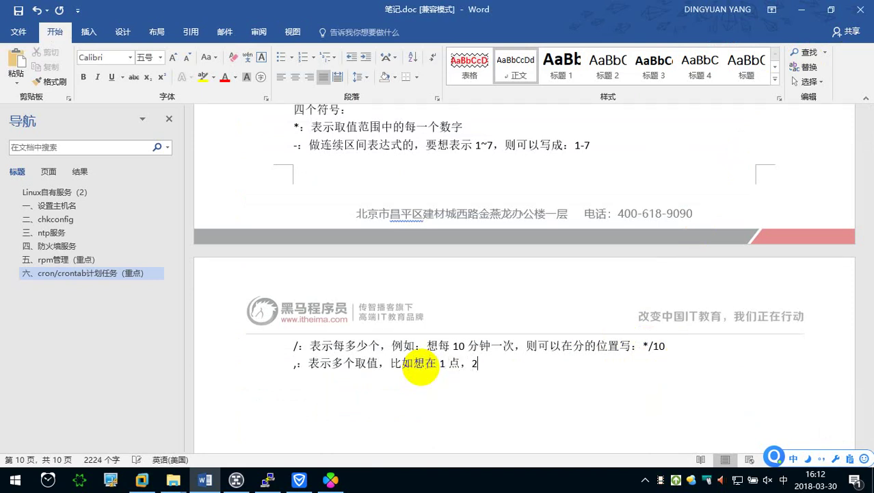
text(点 6点执行，则可以在时的位置写：)
key(shift)
text(1,2,6)
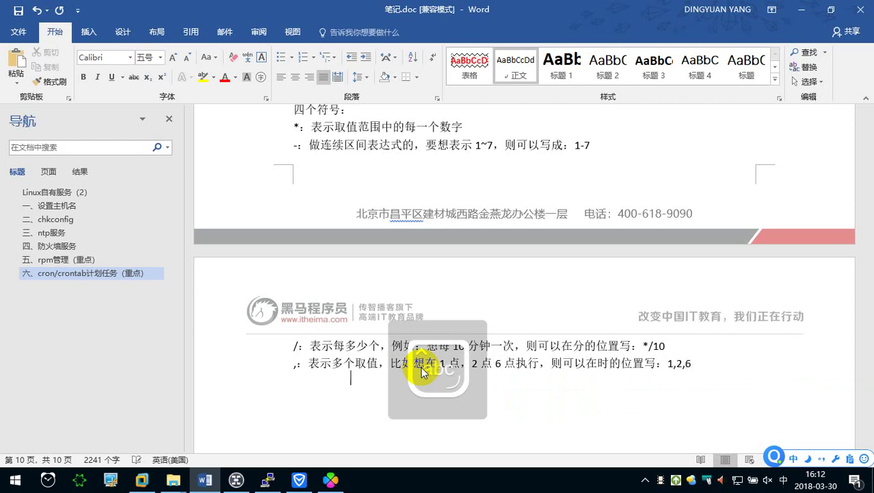
key(shift)
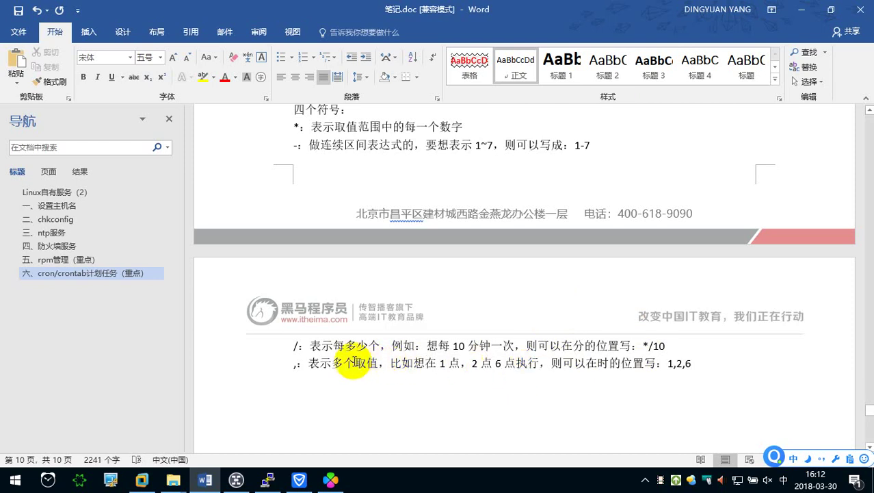
Bold the 四个符号： heading to match the 取值范围： heading.
scroll(352, 363, up, 1)
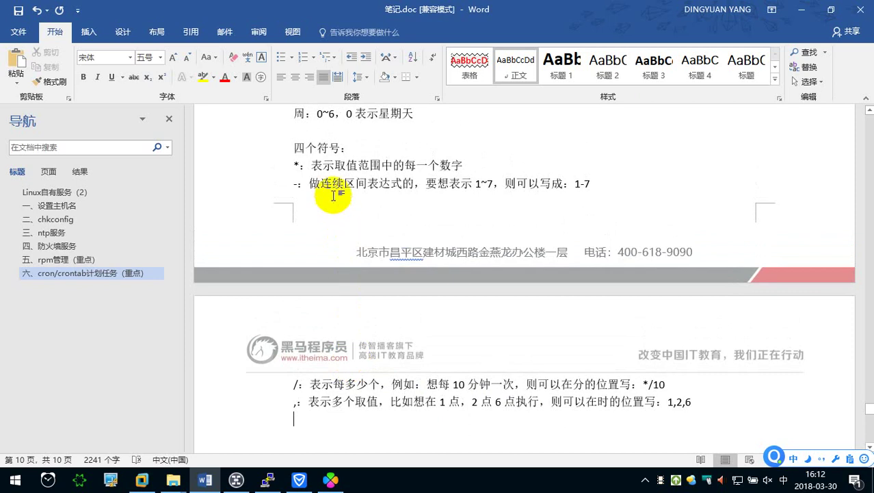
drag(310, 181, 326, 191)
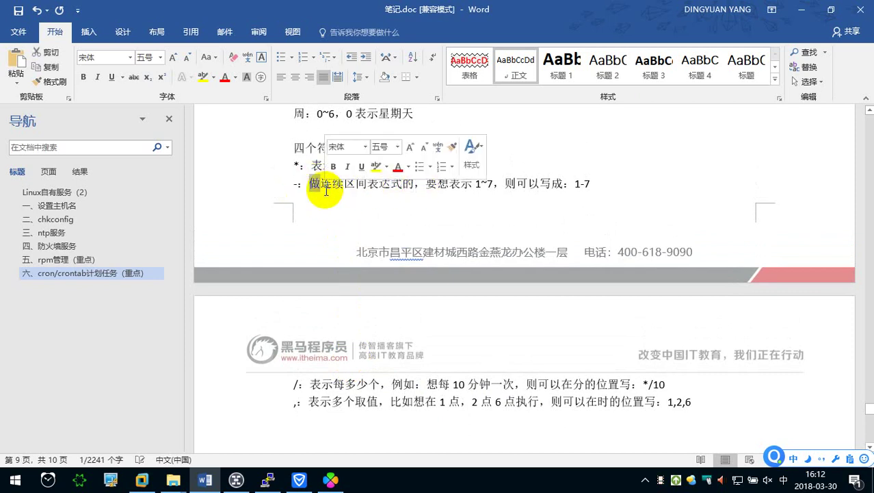
click(333, 183)
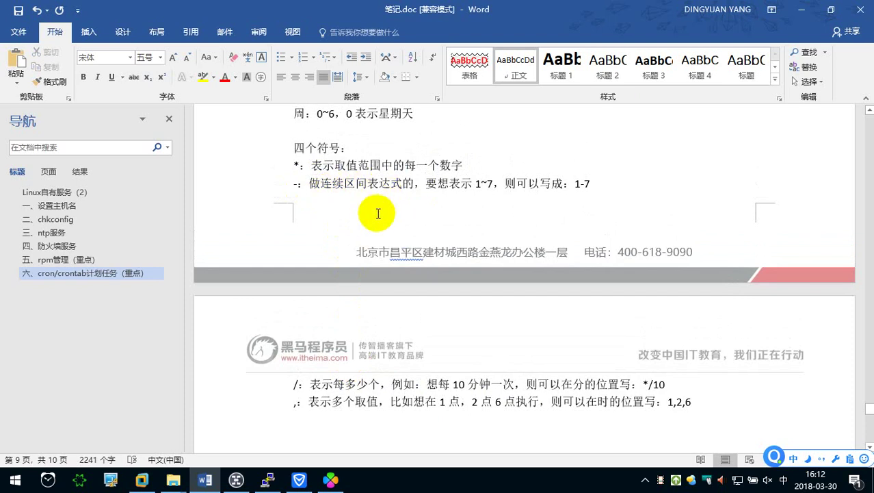
scroll(383, 233, down, 1)
scroll(392, 259, up, 1)
scroll(391, 259, up, 1)
scroll(391, 259, down, 1)
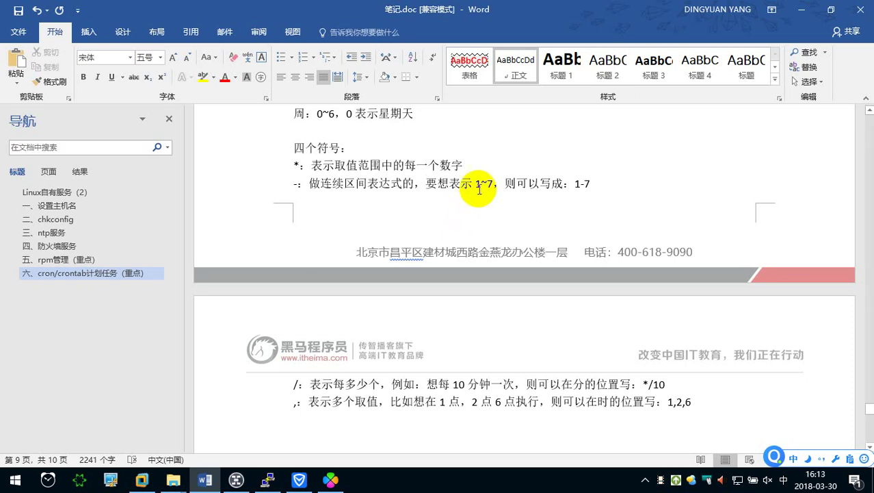
scroll(477, 188, down, 1)
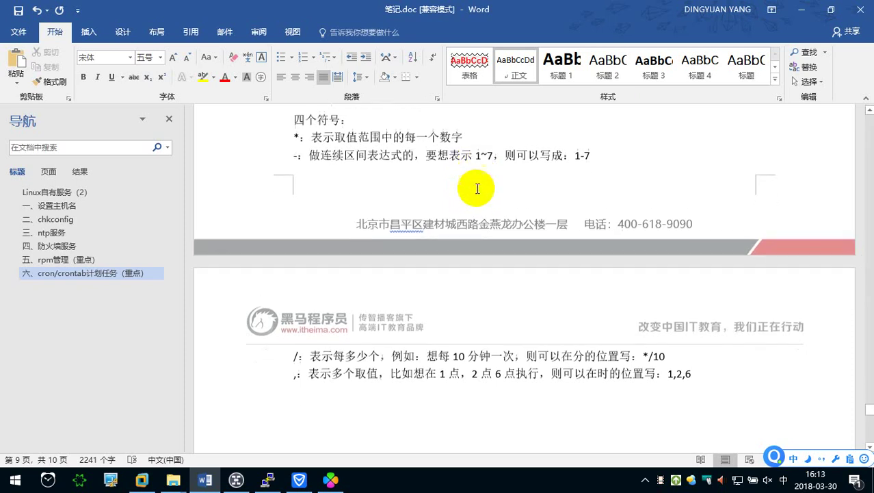
scroll(478, 189, up, 2)
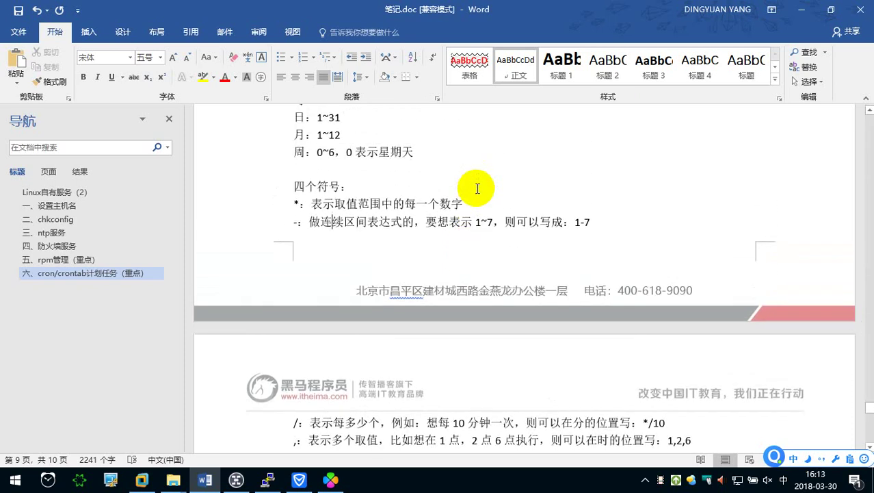
scroll(476, 209, down, 1)
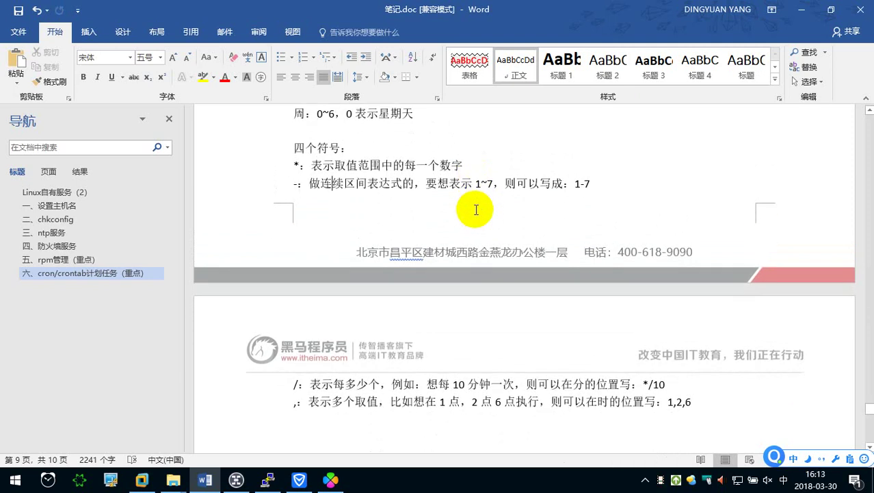
scroll(476, 210, up, 1)
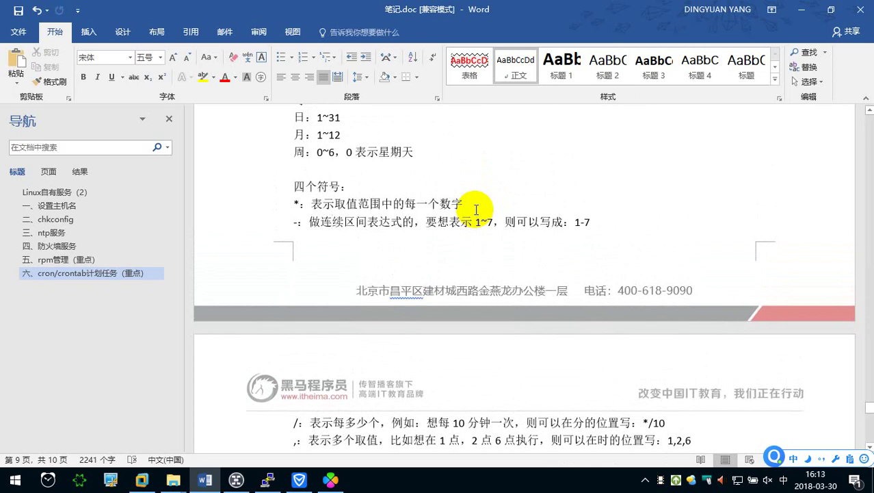
scroll(476, 209, down, 1)
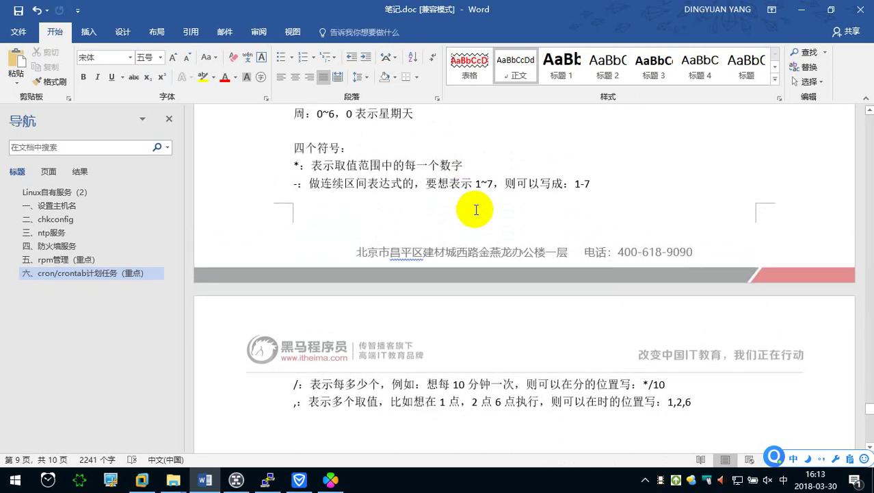
scroll(476, 209, up, 1)
scroll(469, 212, up, 2)
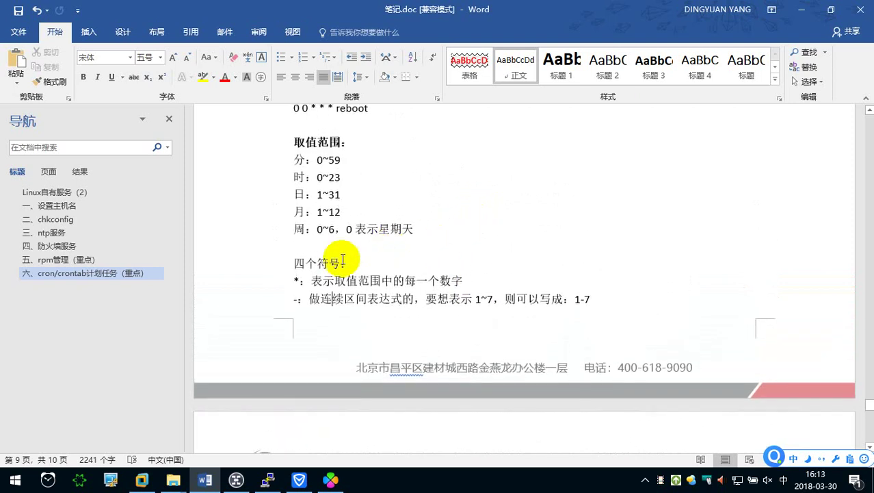
drag(295, 263, 345, 263)
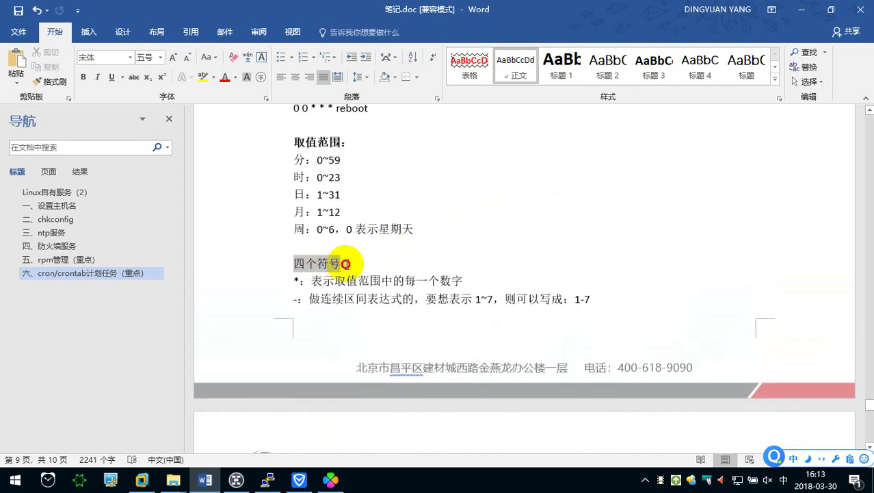
click(84, 76)
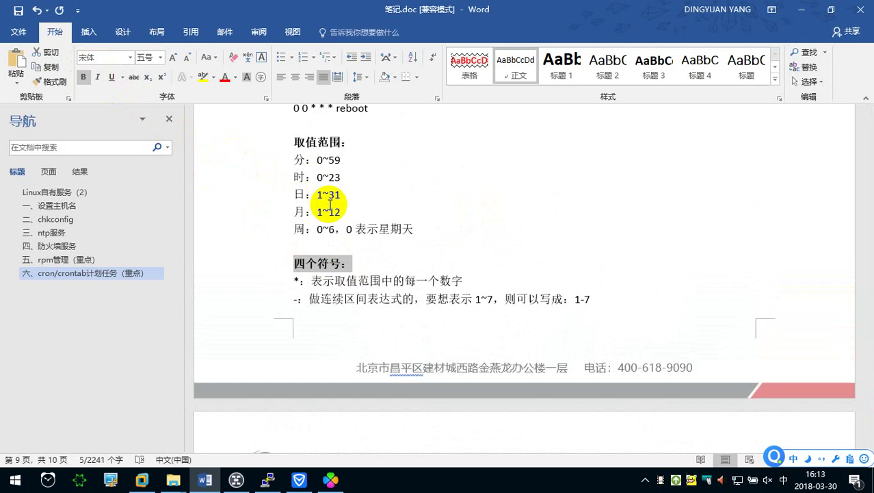
scroll(329, 203, up, 2)
drag(293, 167, 612, 167)
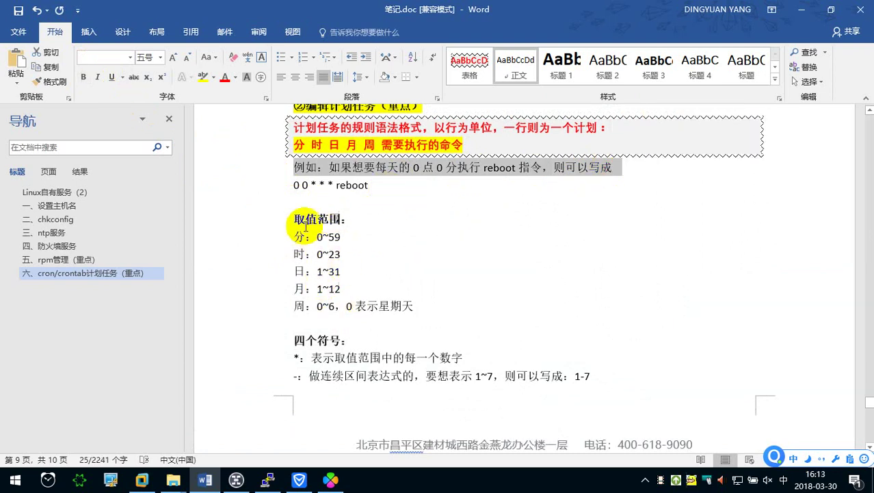
click(346, 186)
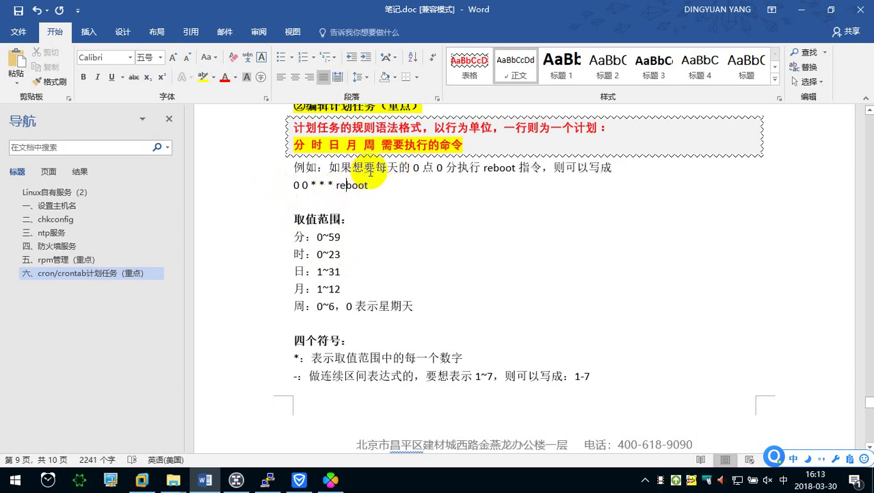
drag(370, 166, 411, 167)
click(422, 167)
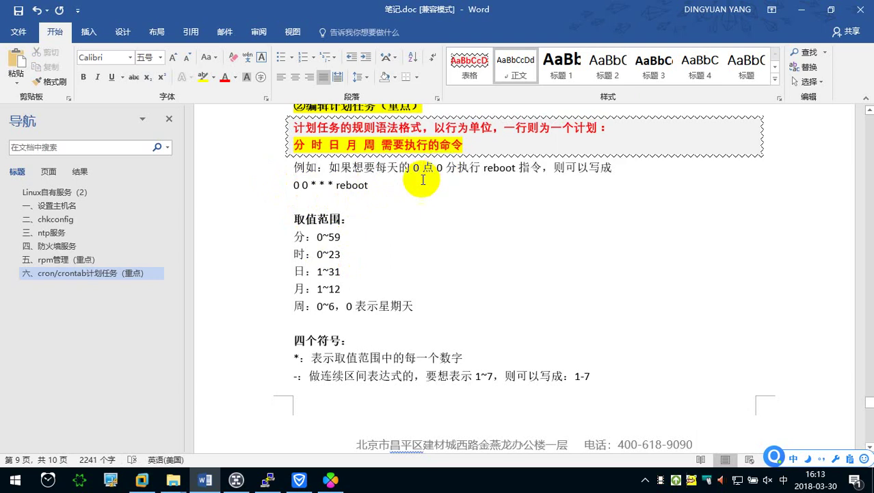
click(317, 237)
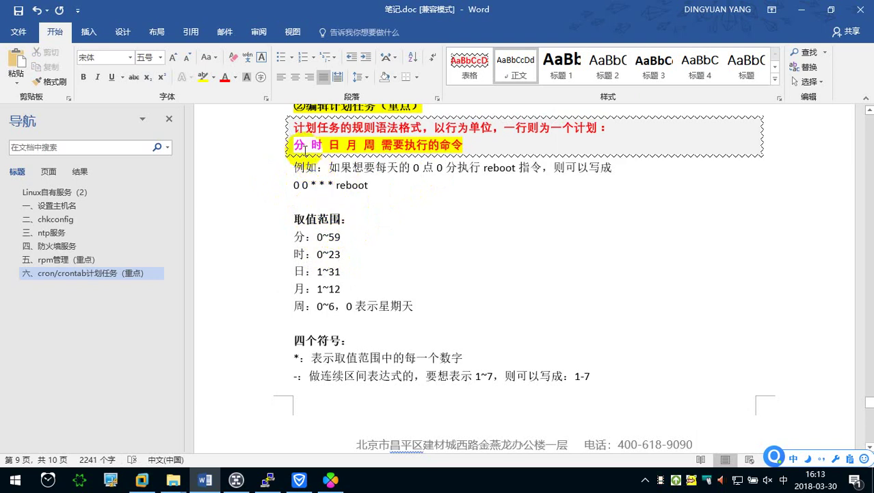
click(294, 185)
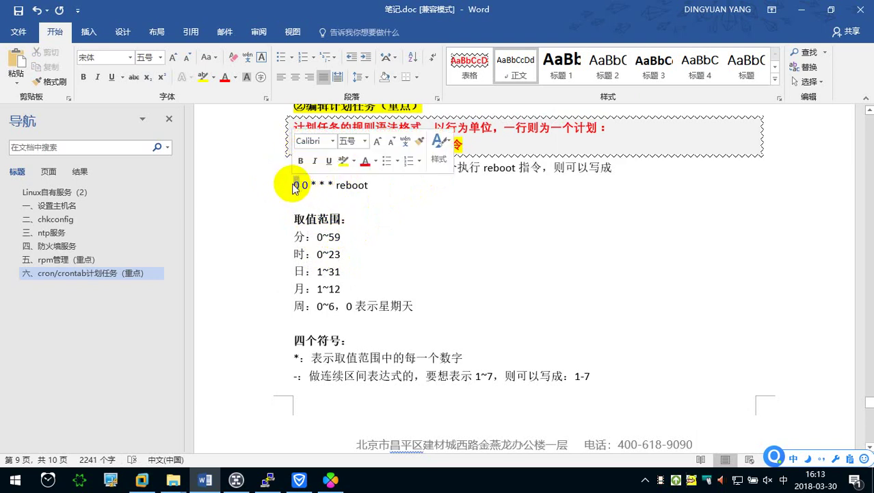
click(303, 185)
drag(303, 185, 307, 187)
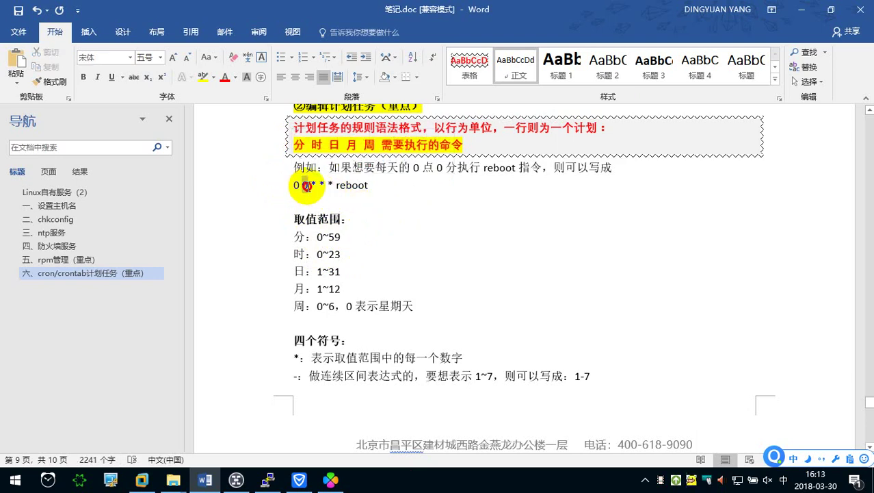
click(356, 198)
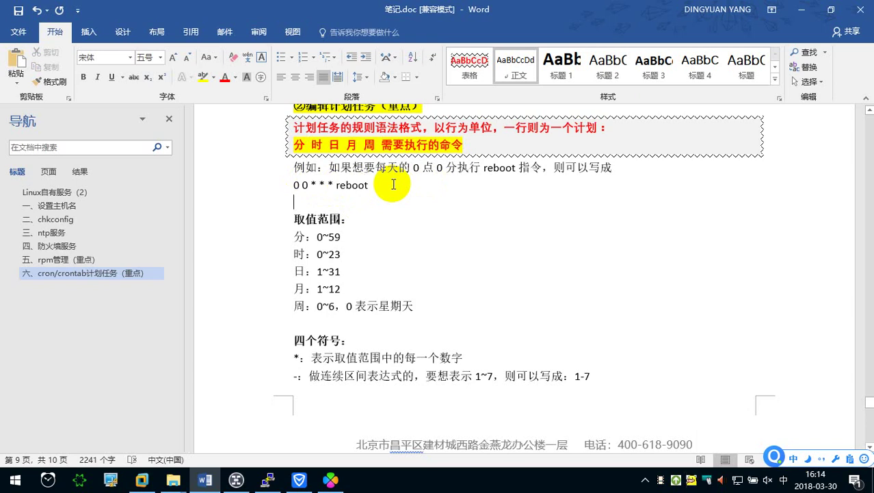
mouse_move(312, 185)
mouse_down()
mouse_move(330, 185)
mouse_move(334, 200)
mouse_up()
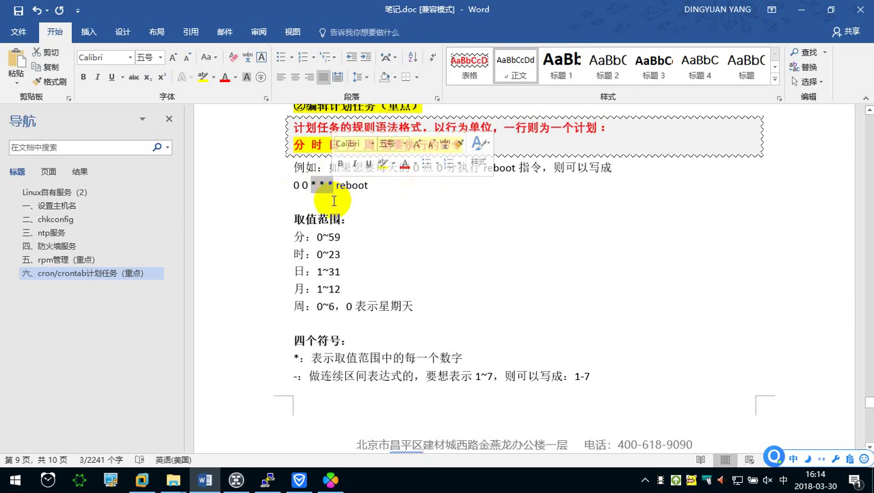
click(316, 185)
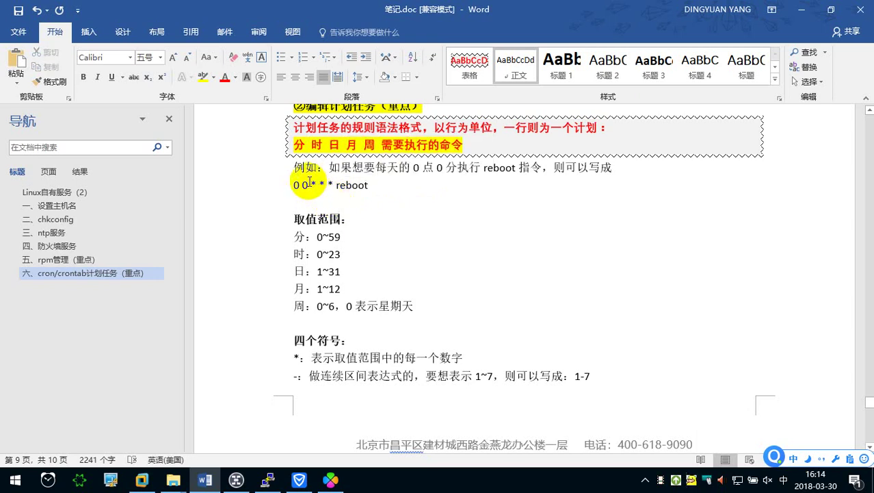
drag(336, 184, 370, 185)
click(366, 205)
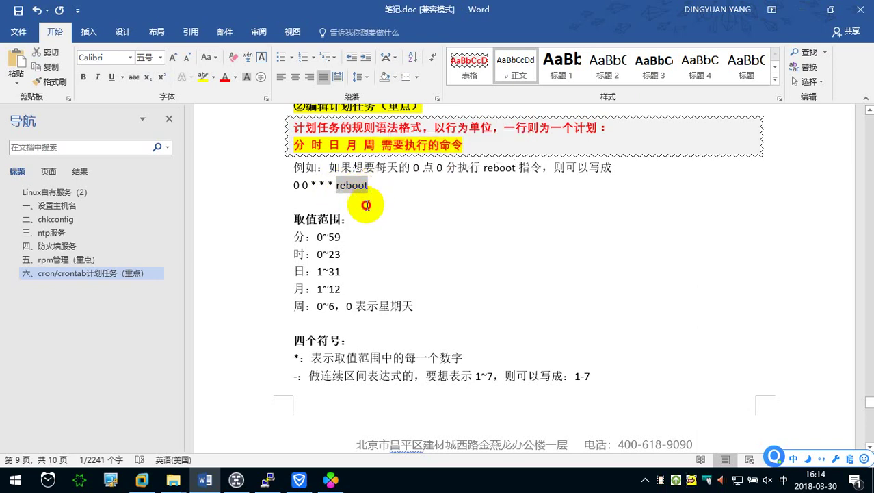
drag(295, 145, 468, 144)
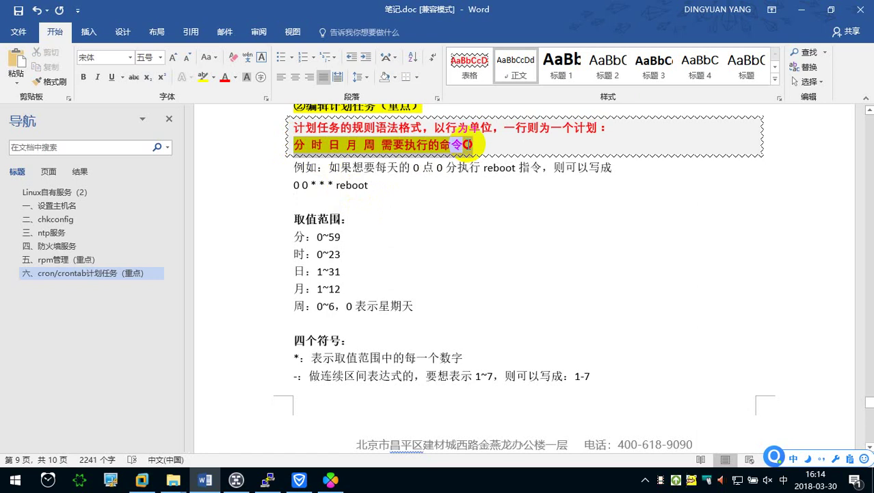
drag(468, 145, 396, 144)
click(394, 144)
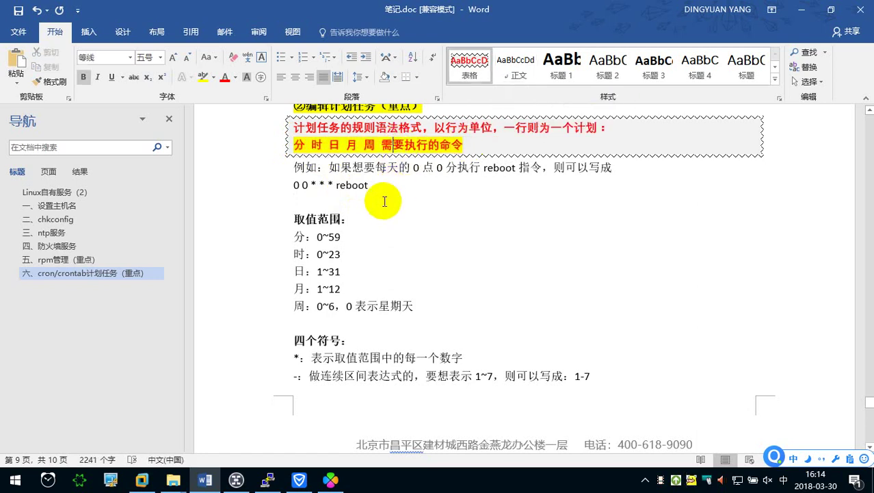
scroll(384, 201, down, 1)
drag(293, 180, 351, 181)
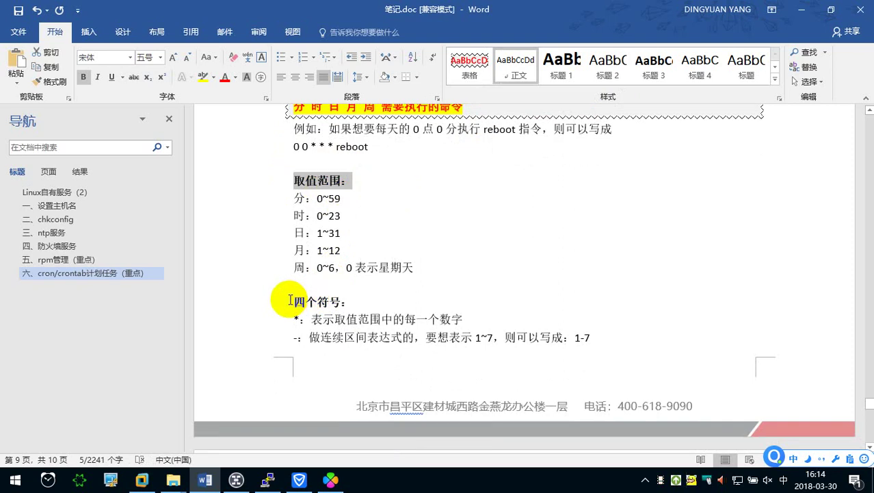
scroll(290, 299, up, 2)
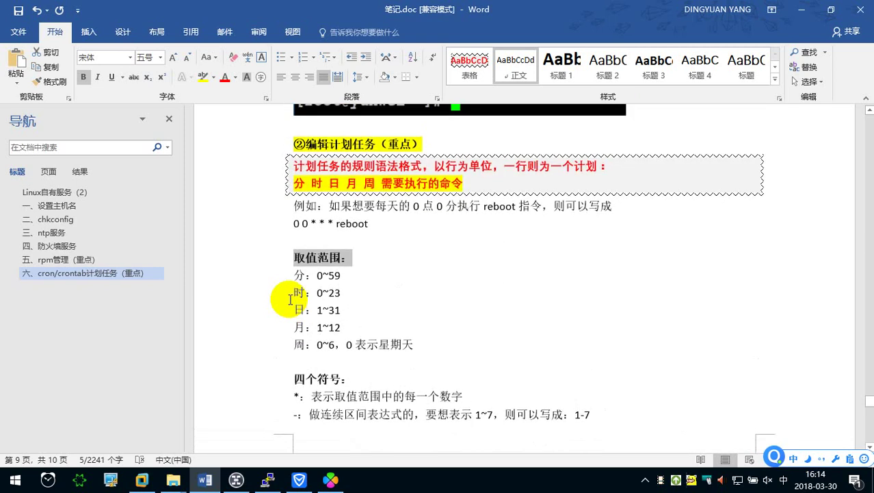
scroll(290, 299, down, 3)
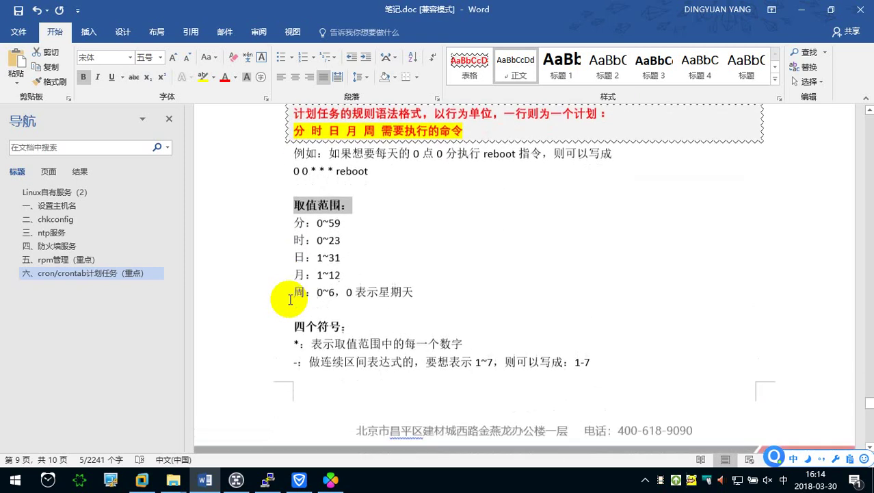
scroll(286, 345, down, 3)
Copy the first 案例 node's text in MindMaster (4:45 network restart) and return to Word.
click(237, 478)
scroll(244, 328, down, 2)
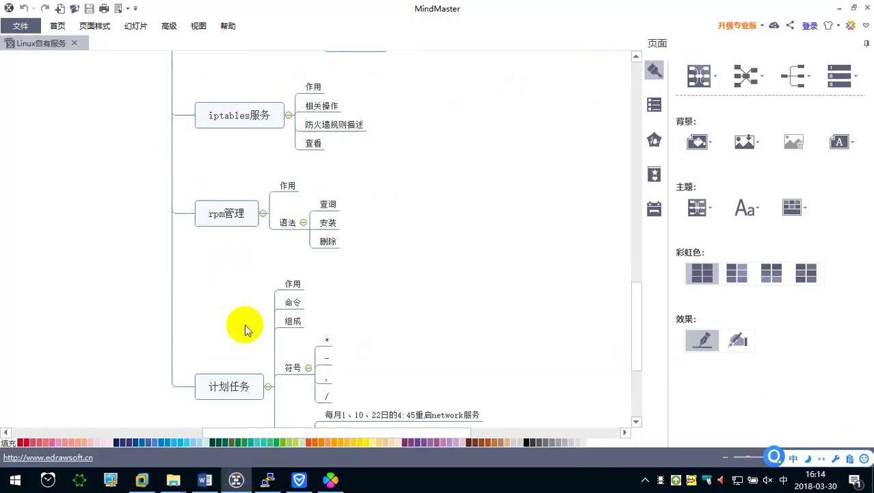
scroll(226, 318, down, 5)
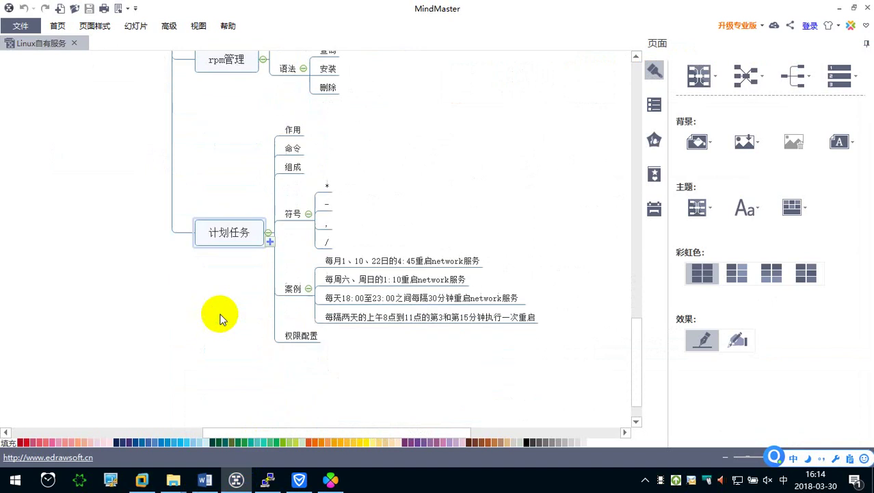
click(329, 262)
click(273, 443)
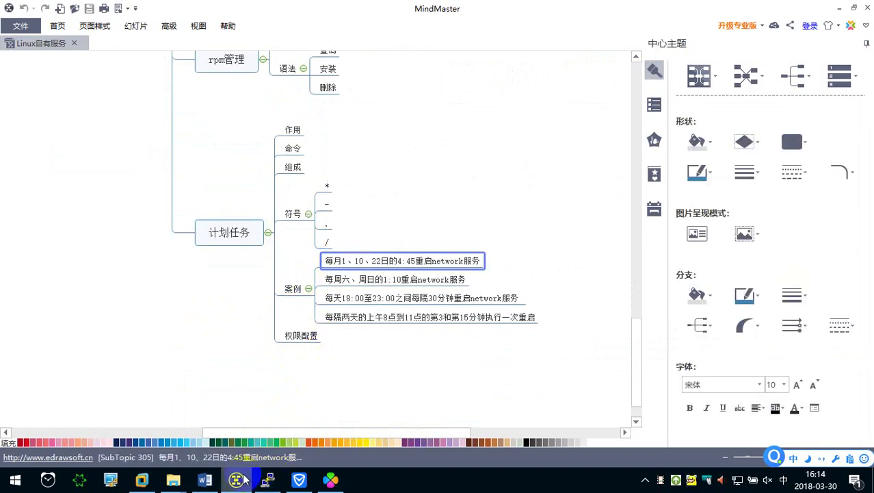
double_click(382, 262)
drag(382, 263, 481, 261)
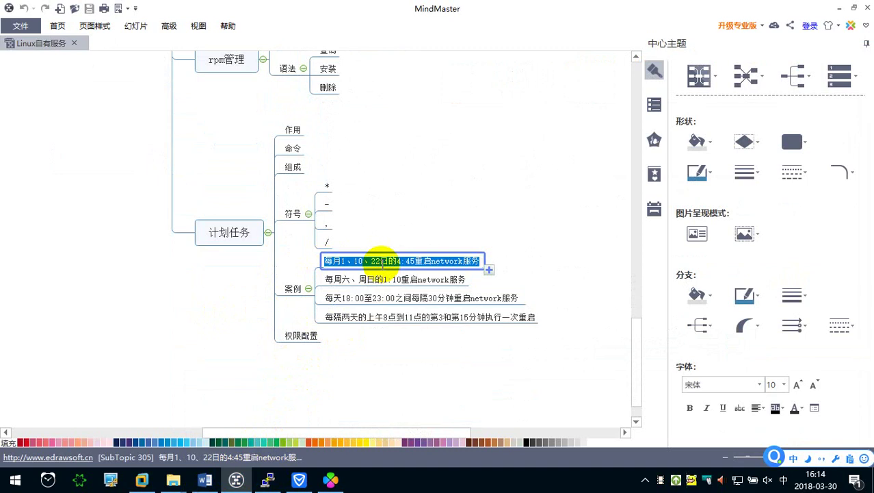
click(205, 480)
Add 问题 1： followed by the pasted example 每月 1、10、22 日的 4:45 重启 network 服务.
scroll(317, 350, down, 5)
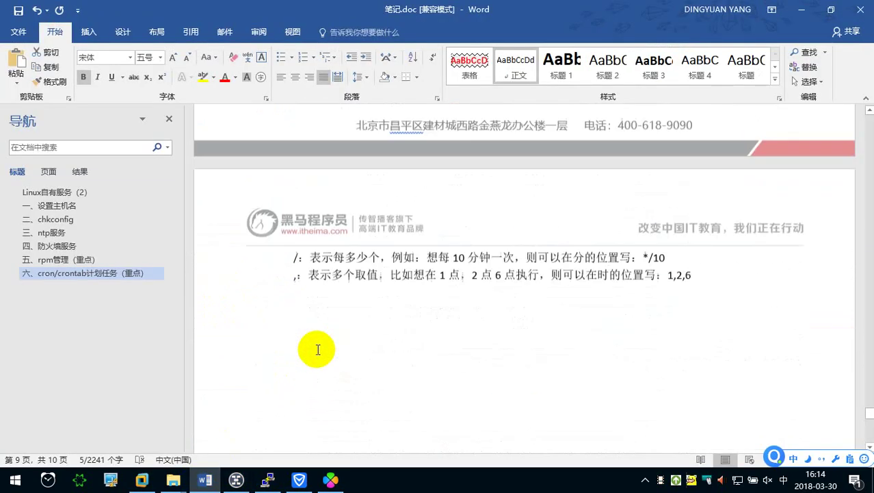
click(312, 265)
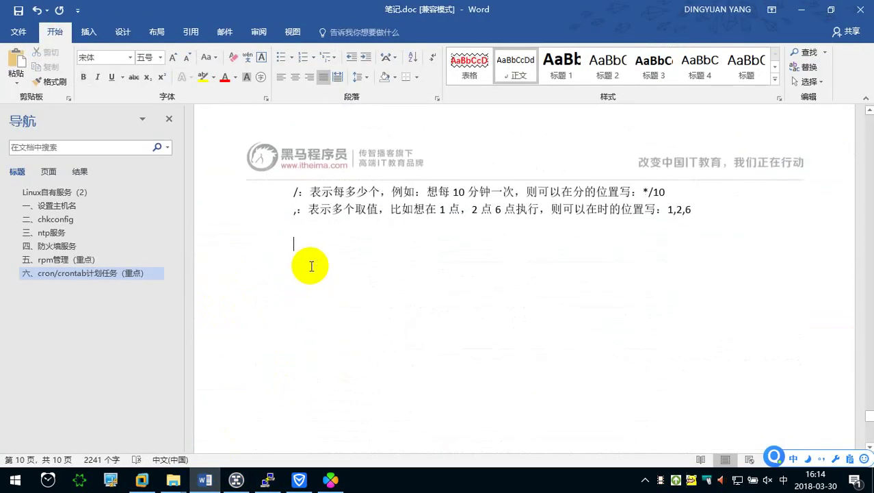
text(wenti)
key(space)
text(1:)
key(Return)
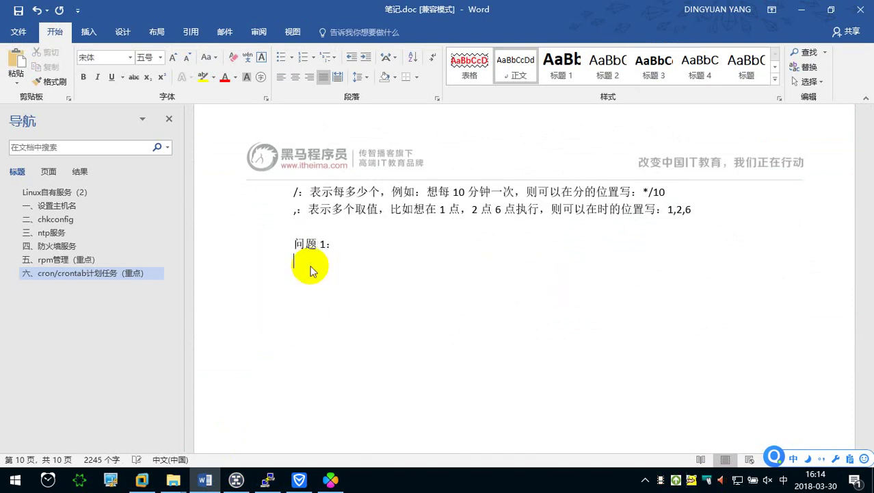
text(每月 1、10、22 日的 4:45 重启 network 服务)
key(ctrl+z)
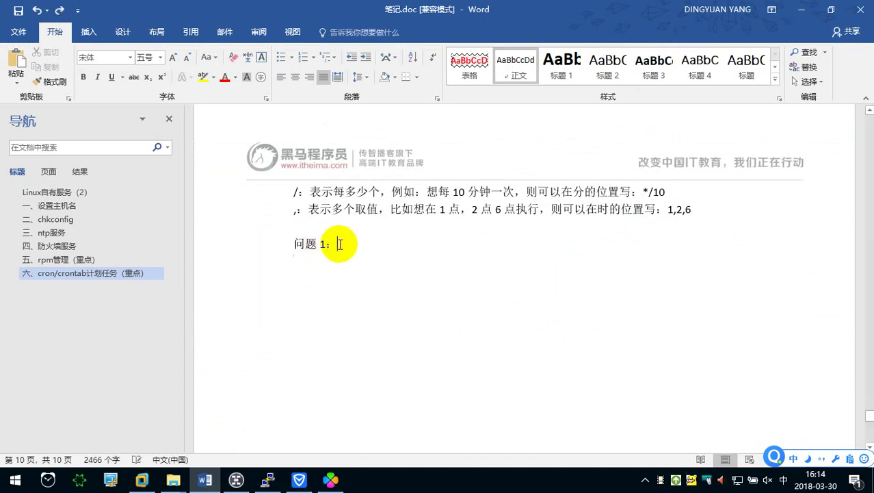
text(每月 1、10、22 日的 4:45 重启 network 服务)
key(Return)
View the table image shared in the incoming chat message.
scroll(323, 264, up, 2)
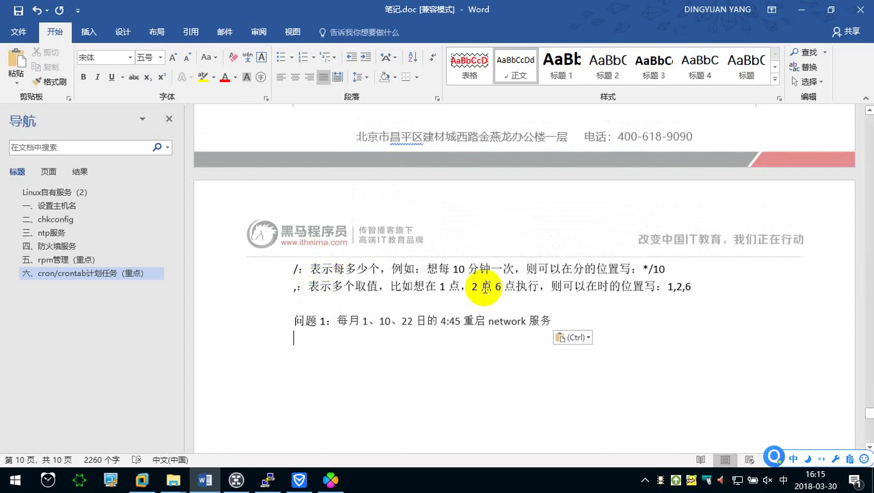
scroll(643, 313, down, 4)
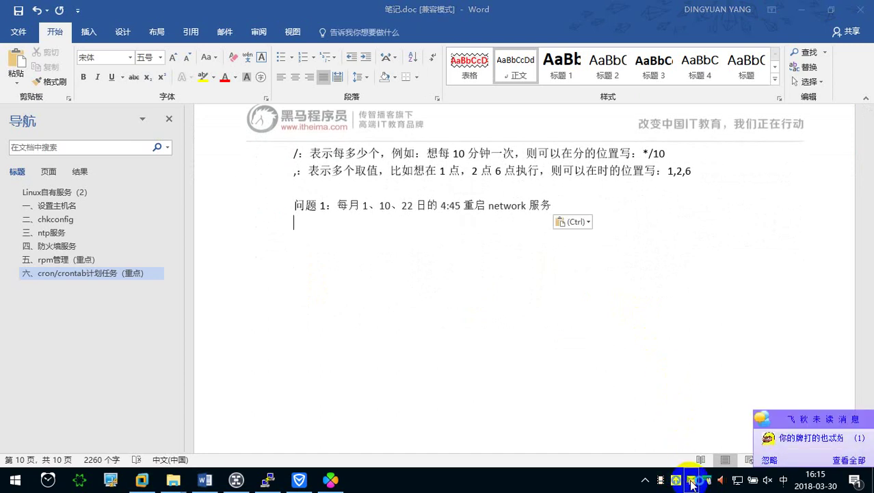
click(692, 483)
double_click(374, 180)
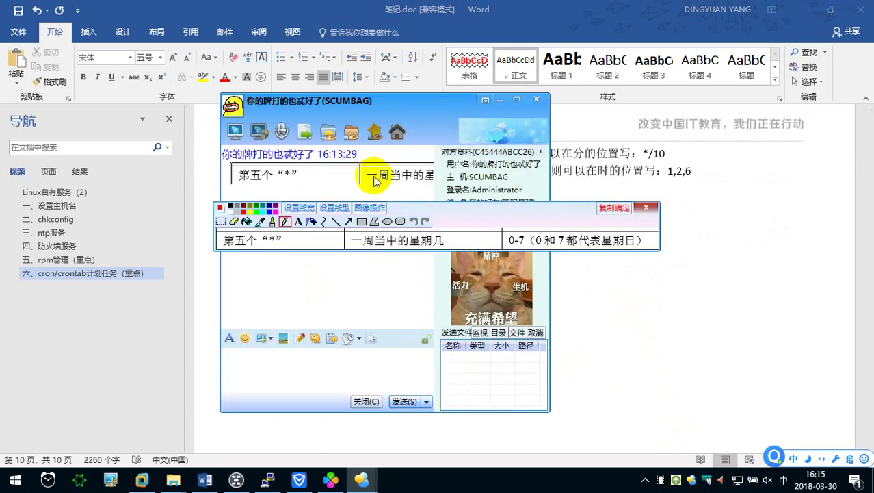
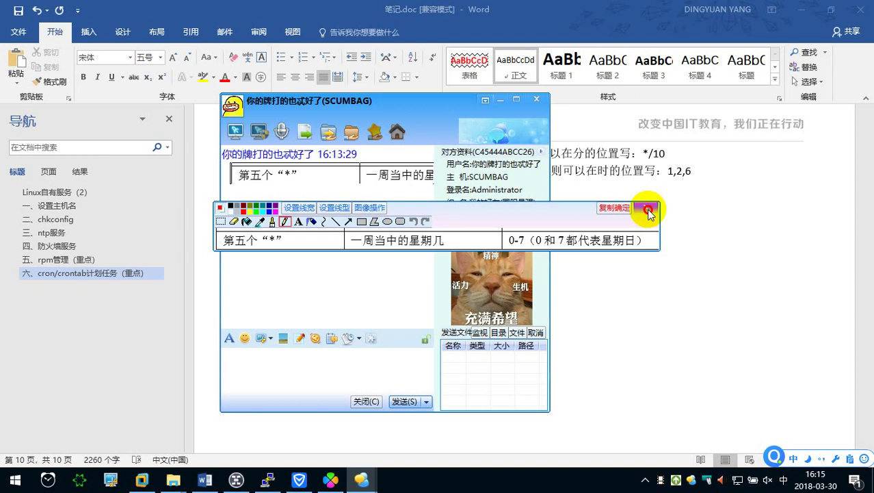
Change the weekday range from 0~6 to 0~7 and note that both 0 and 7 mean Sunday.
click(648, 212)
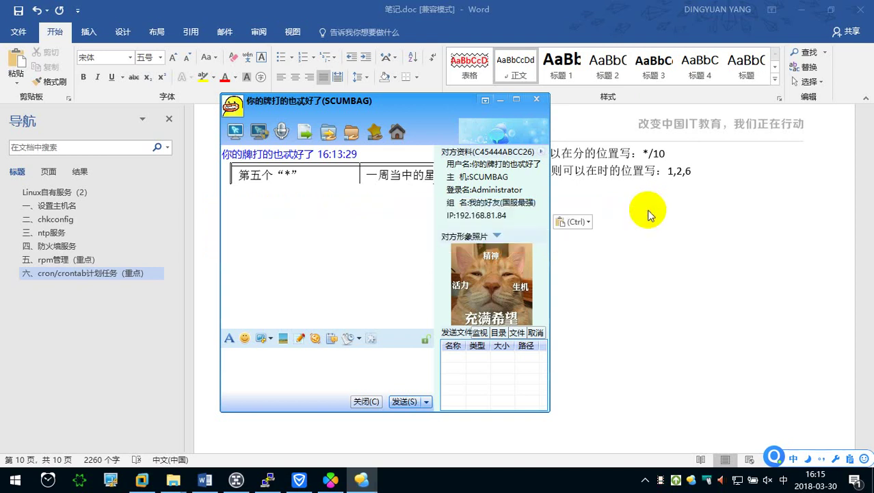
key(ctrl+v)
scroll(424, 233, up, 5)
scroll(424, 233, up, 5)
click(335, 267)
key(BackSpace)
text(7)
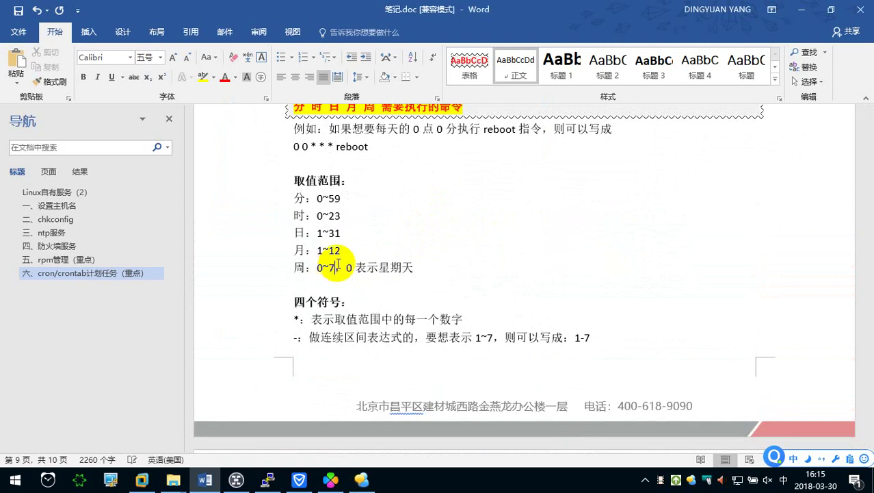
text(，0)
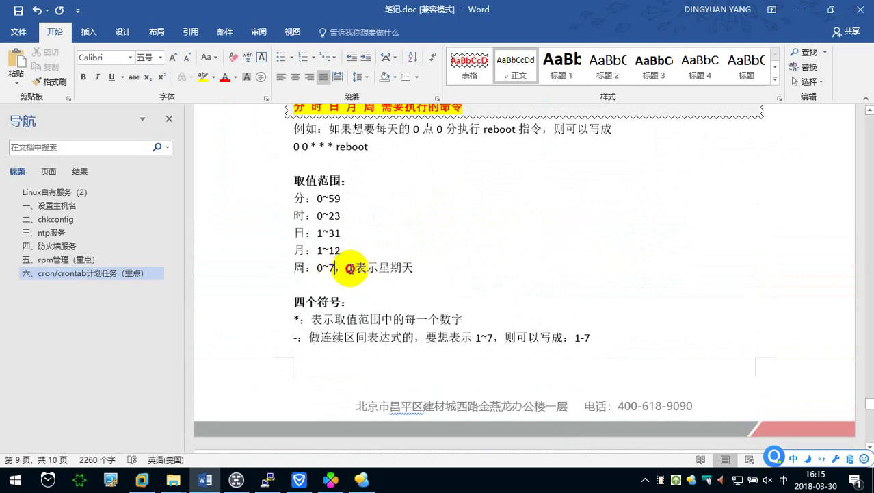
text( 和 7)
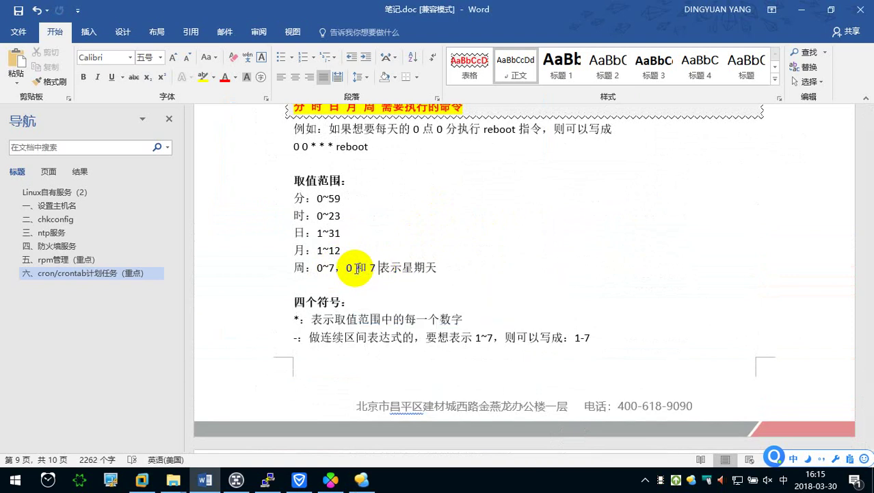
scroll(357, 269, down, 2)
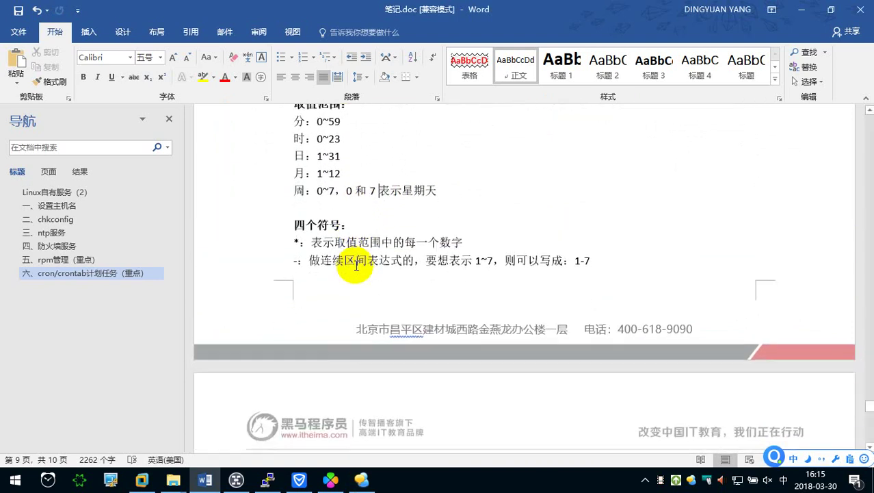
scroll(357, 266, down, 2)
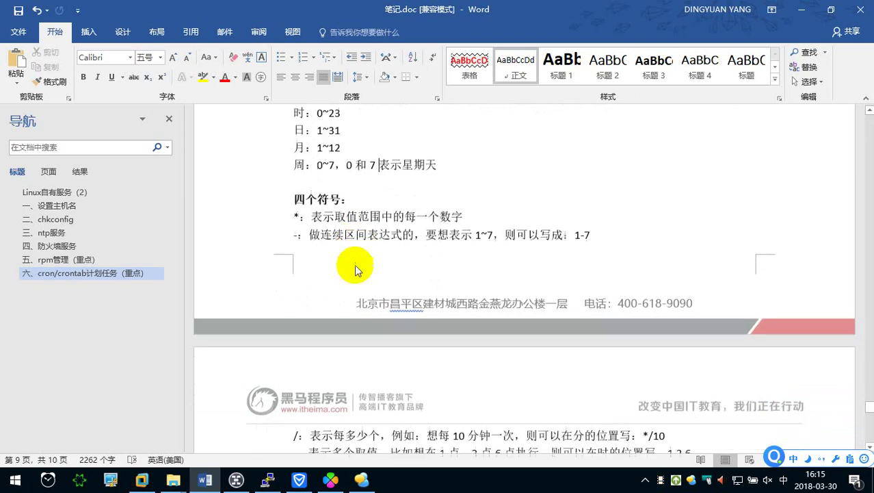
scroll(356, 266, down, 4)
click(357, 286)
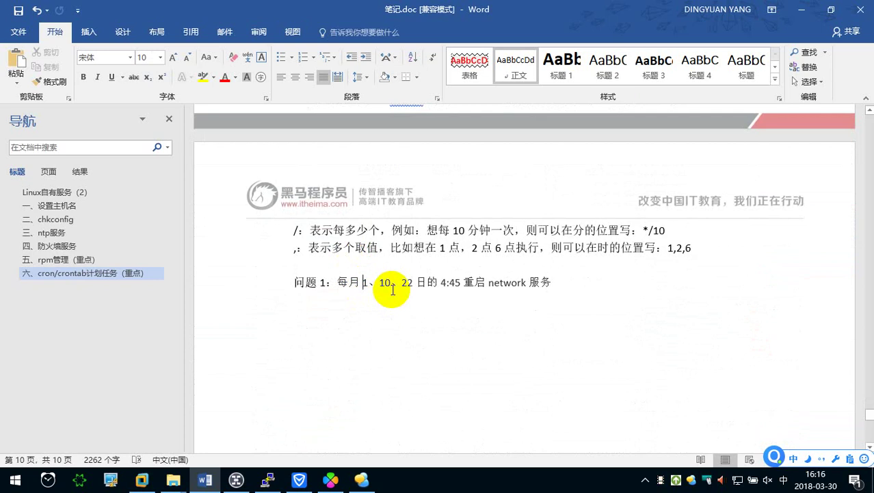
Type the schedule fields 45 4 1,10,22 * * on the empty line under 问题 1.
click(310, 297)
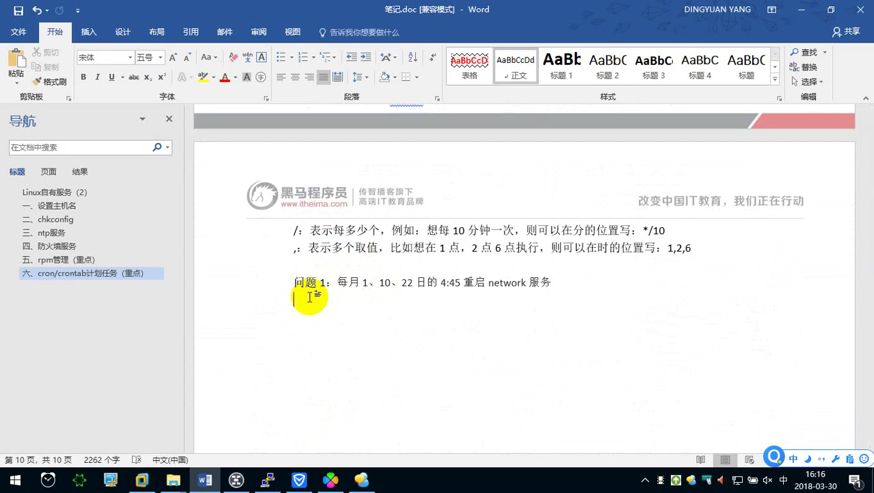
text(45)
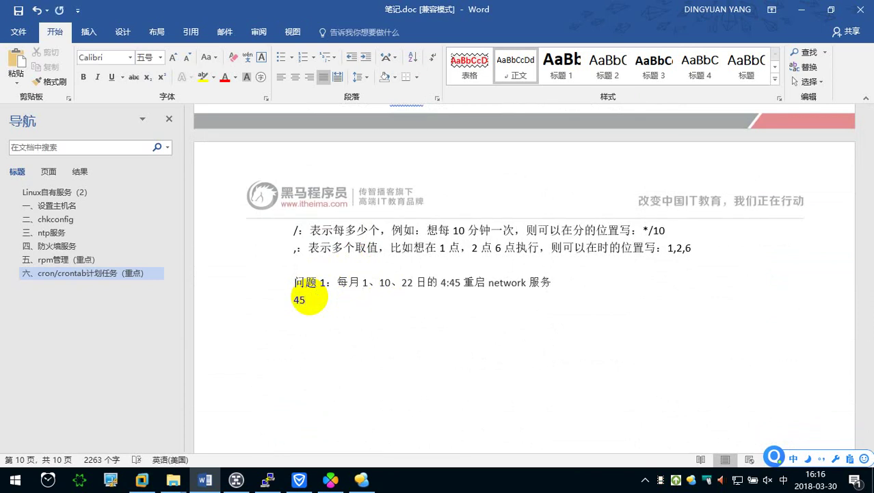
text( 4)
click(309, 298)
key(End)
scroll(312, 329, up, 2)
text(1)
key(shift)
text(,10,22)
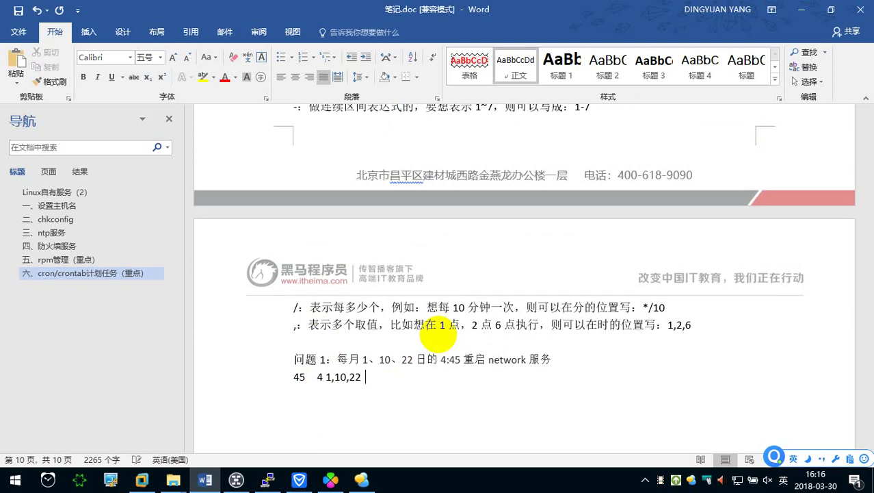
text( *)
text( *)
Complete the 问题 1 answer by appending the command service network restart.
click(325, 377)
click(374, 377)
click(391, 377)
click(438, 374)
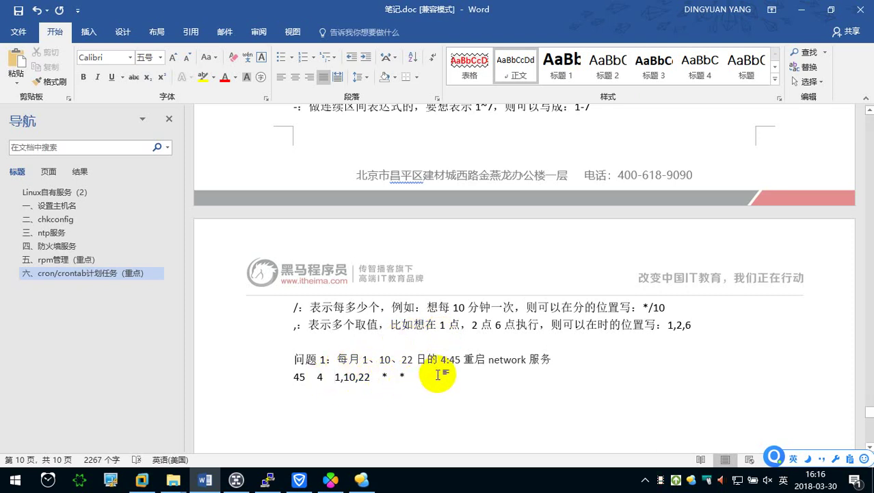
text(service network restart)
key(Home)
scroll(433, 372, down, 1)
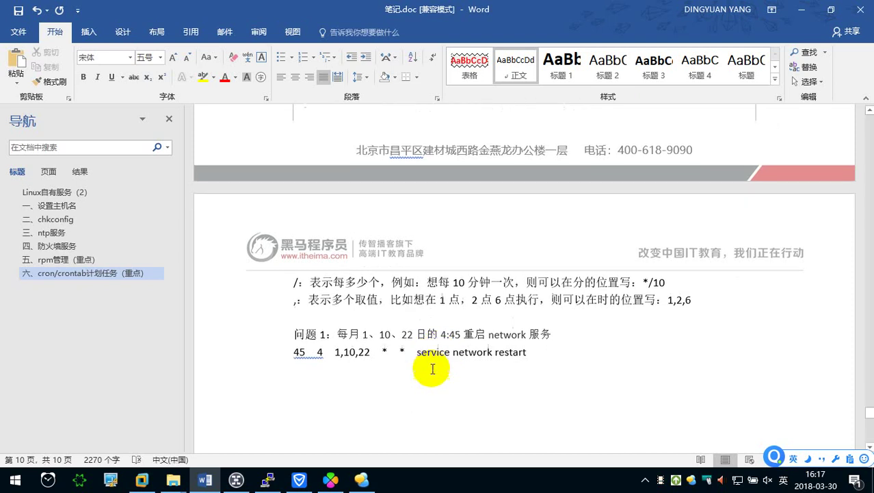
scroll(342, 328, down, 2)
drag(293, 304, 525, 303)
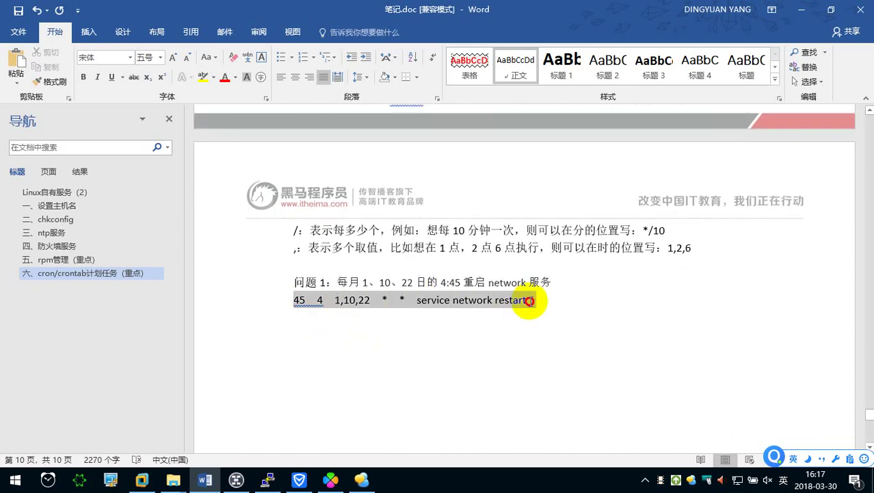
click(425, 330)
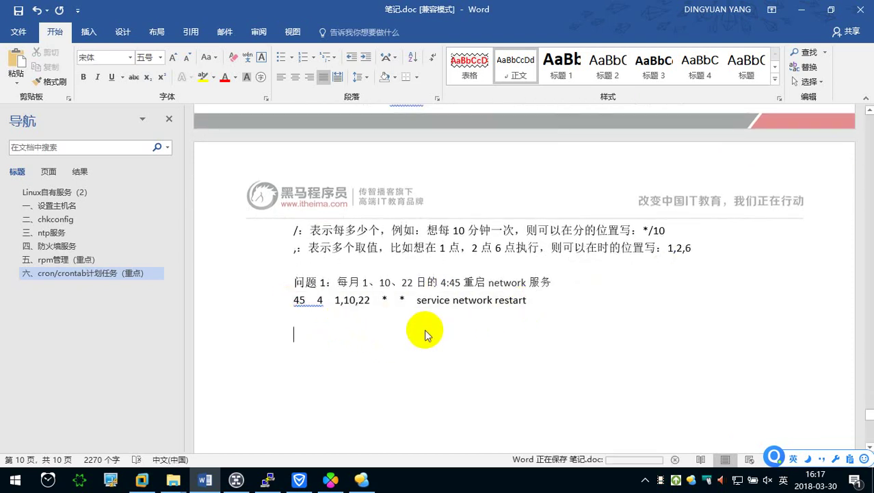
click(236, 479)
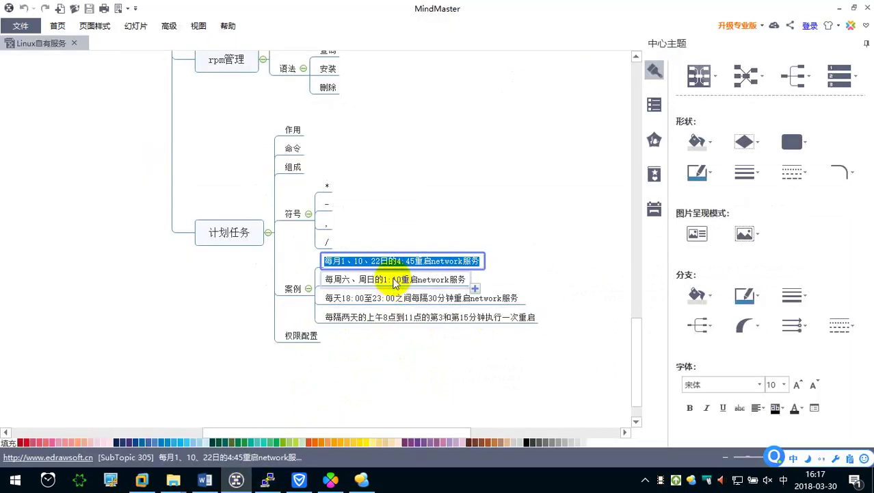
Add the 问题2 heading with the second example's text copied from the mind map.
double_click(375, 279)
click(236, 479)
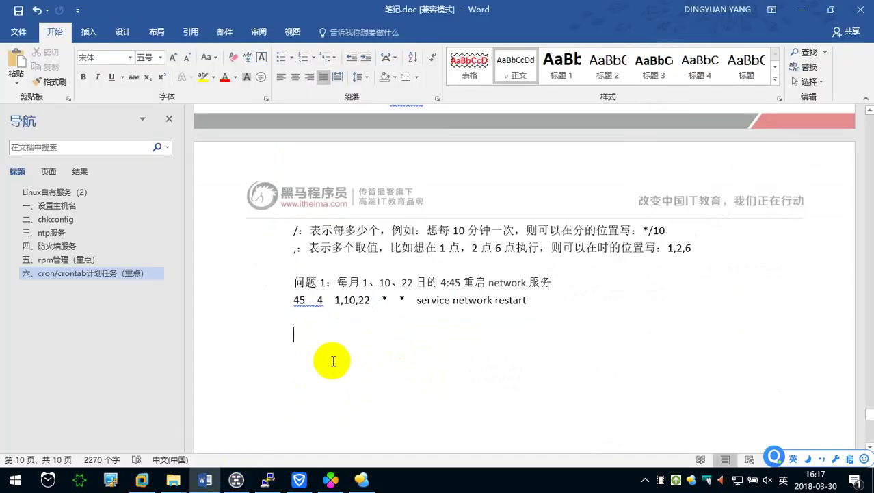
text(wen)
key(BackSpace)
key(BackSpace)
key(BackSpace)
key(shift)
text(wenti)
key(space)
text(2)
text(：每周六、周日的 1:10 重启 network 服务)
key(Return)
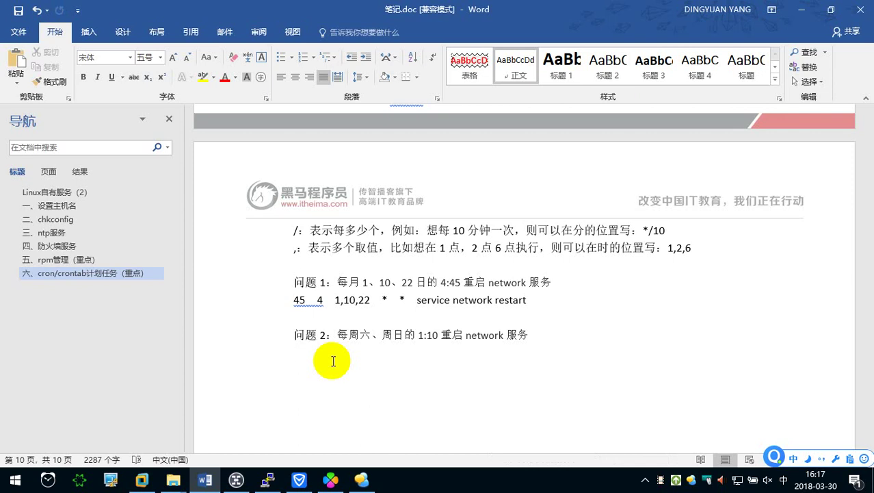
Type the schedule fields 10 1 * * 6,0 on the answer line.
text(10    1    )
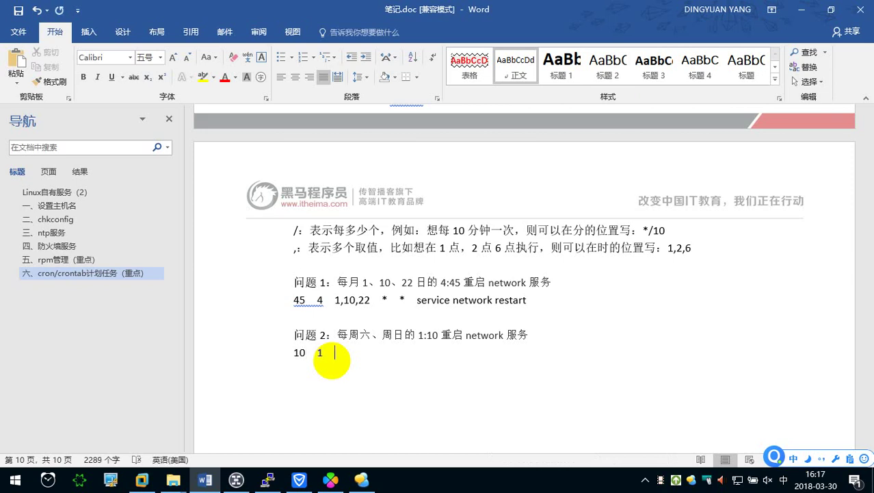
text(*)
text(    *    )
text(6)
key(shift)
text(,)
text(0)
key(BackSpace)
text(7)
key(BackSpace)
text(0)
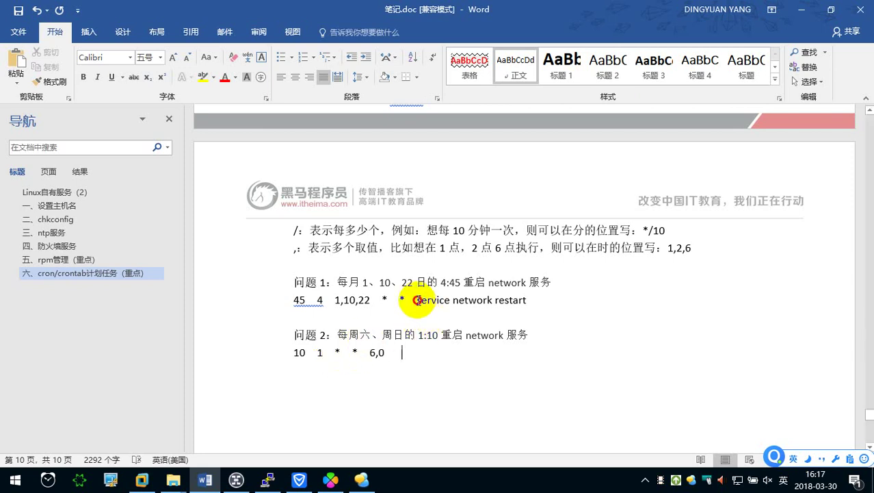
Copy service network restart from question 1 to the end of the 问题2 answer.
drag(416, 300, 532, 300)
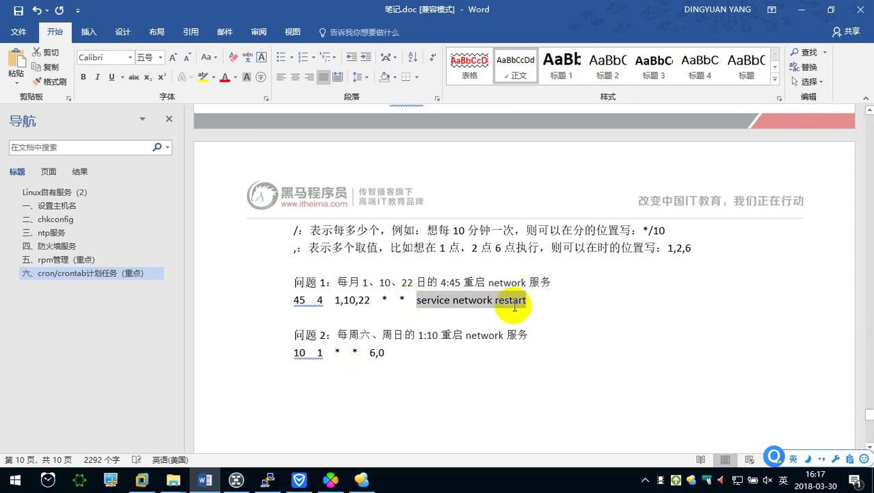
key(ctrl+c)
click(434, 351)
key(ctrl+v)
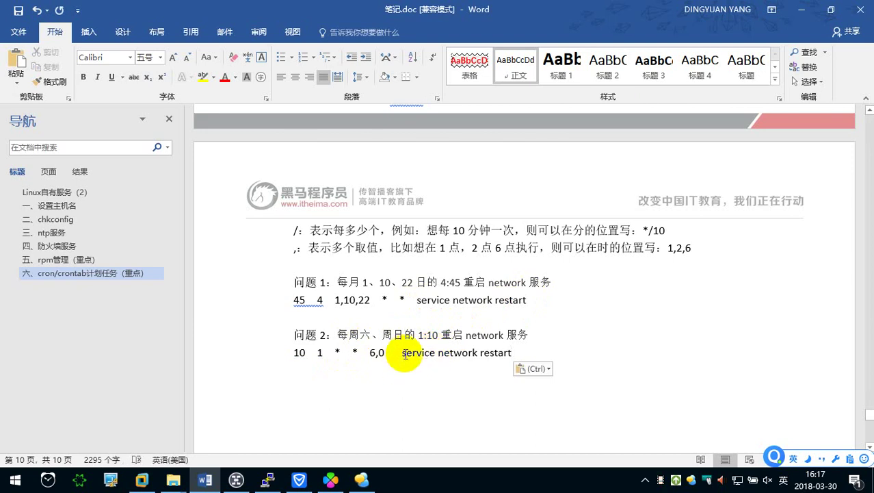
key(Return)
key(Return)
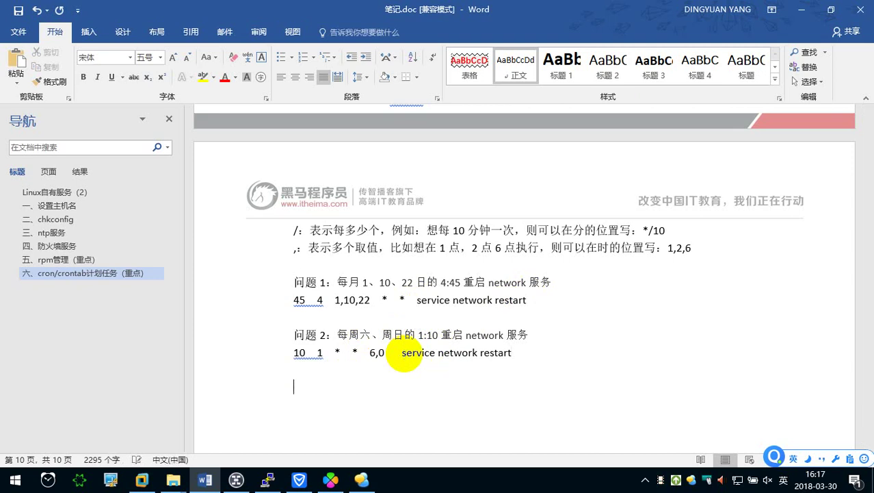
scroll(402, 351, down, 1)
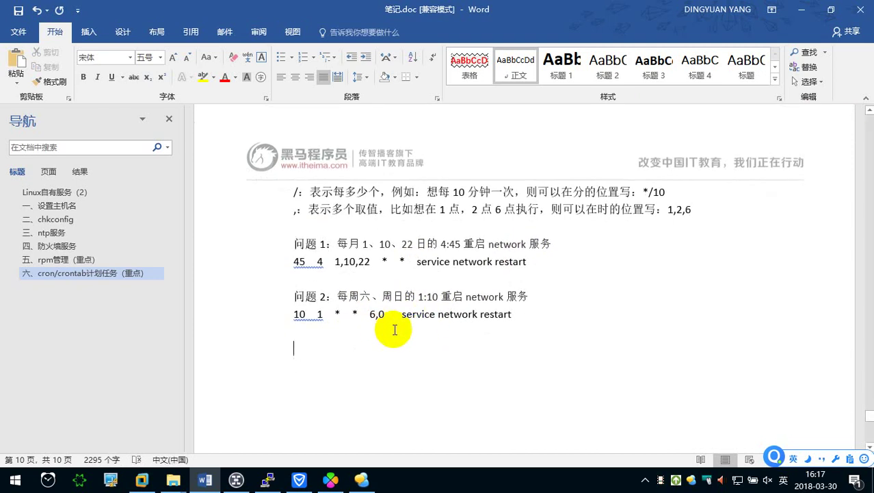
Copy the third cron example's text from the MindMaster mind map.
click(236, 479)
click(369, 301)
click(370, 302)
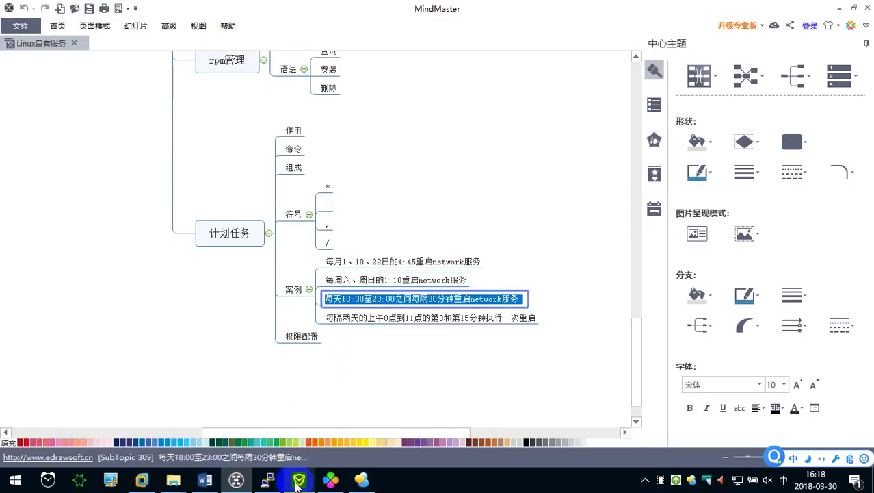
click(297, 479)
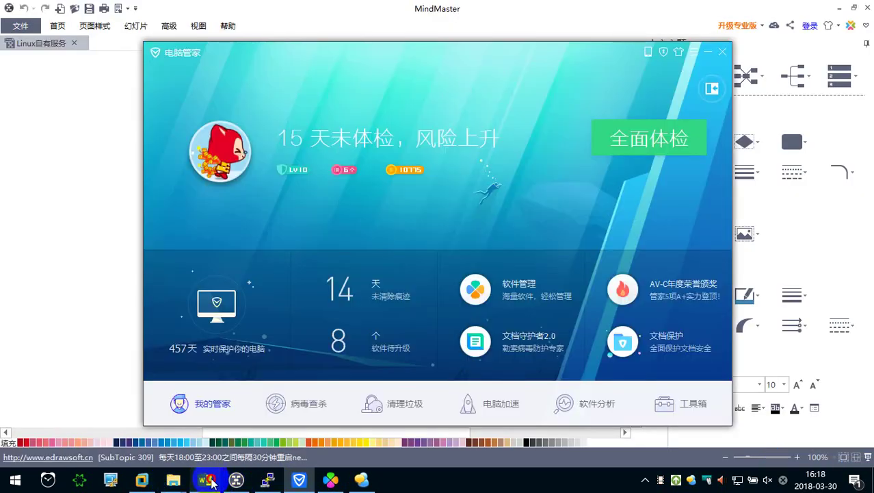
click(204, 479)
Add the 问题3 heading with the pasted third example below the 问题2 answer.
click(325, 390)
text(wen)
key(BackSpace)
key(BackSpace)
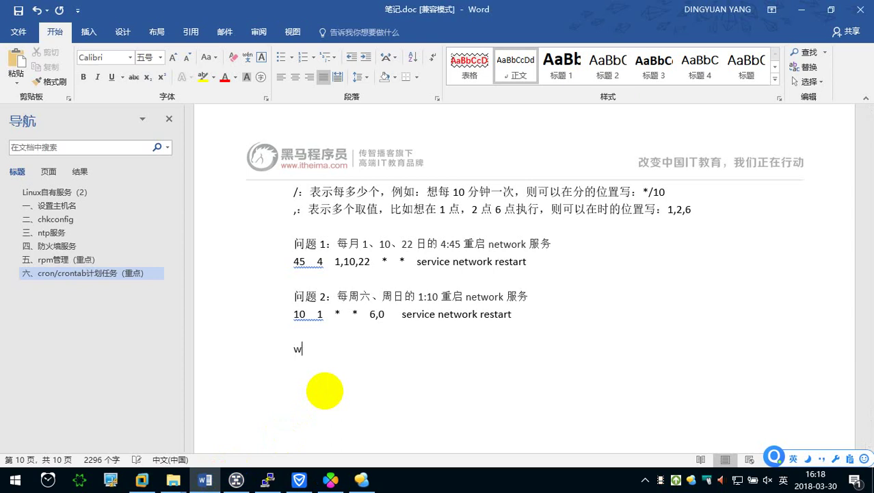
key(BackSpace)
key(shift)
text(wenti)
key(space)
text(3)
key(ctrl+v)
key(Return)
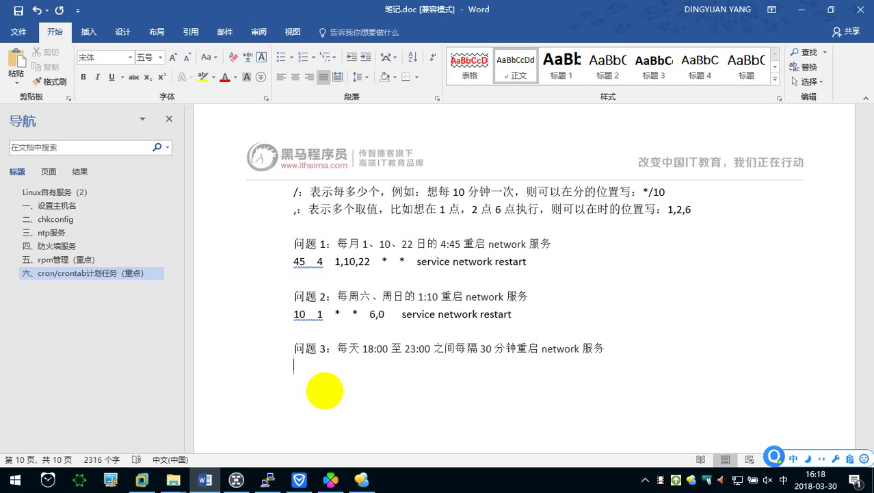
Answer 问题3 with */30 18-23 * * * service network restart, copying the command from 问题2.
text(*/30)
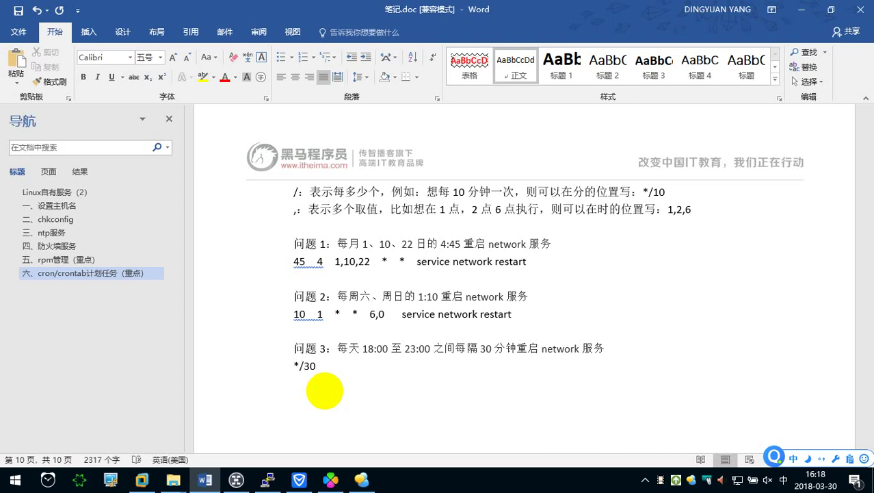
text(  18)
text(-23)
text(  *  *  *)
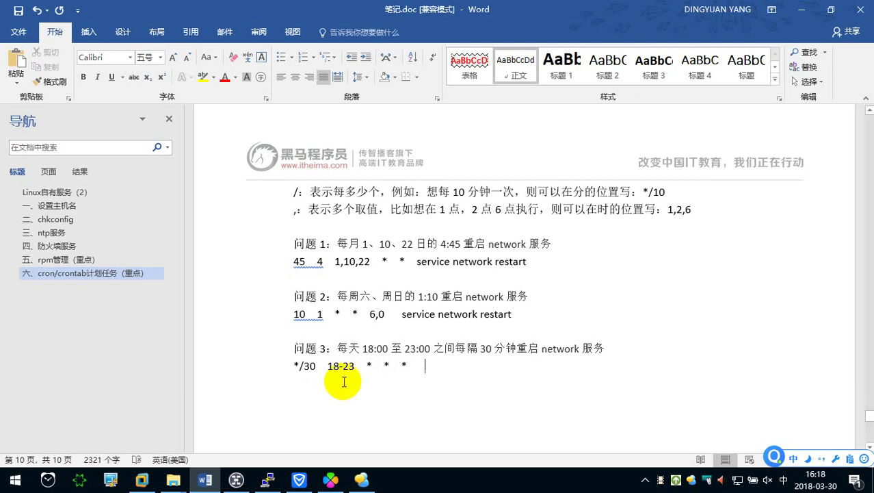
drag(402, 313, 512, 313)
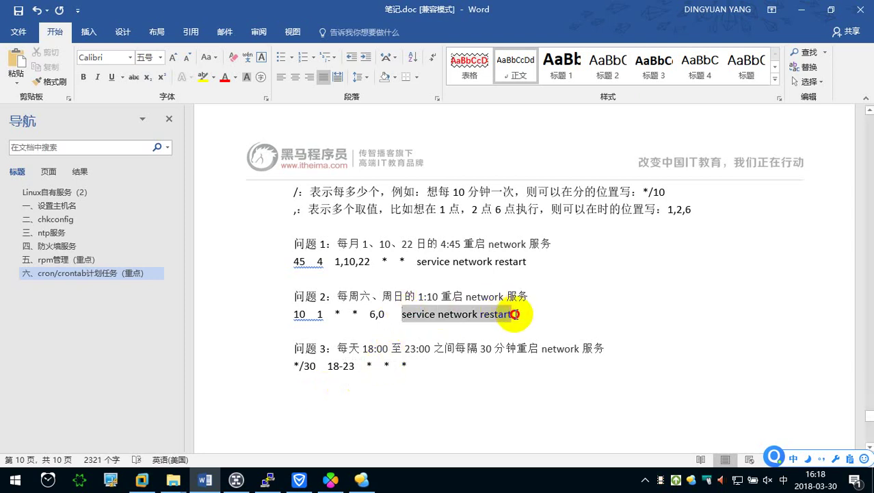
key(ctrl+c)
click(453, 367)
key(ctrl+v)
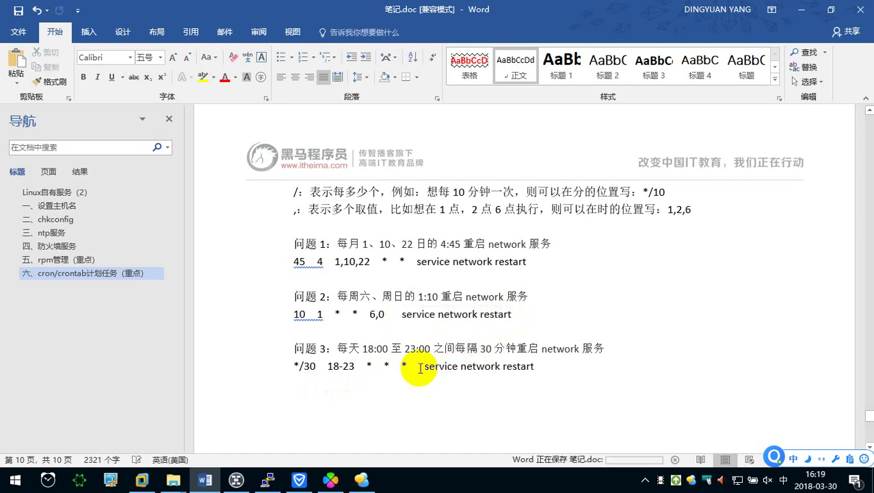
Look up the fourth cron example in the MindMaster mind map.
click(236, 481)
click(362, 314)
double_click(361, 318)
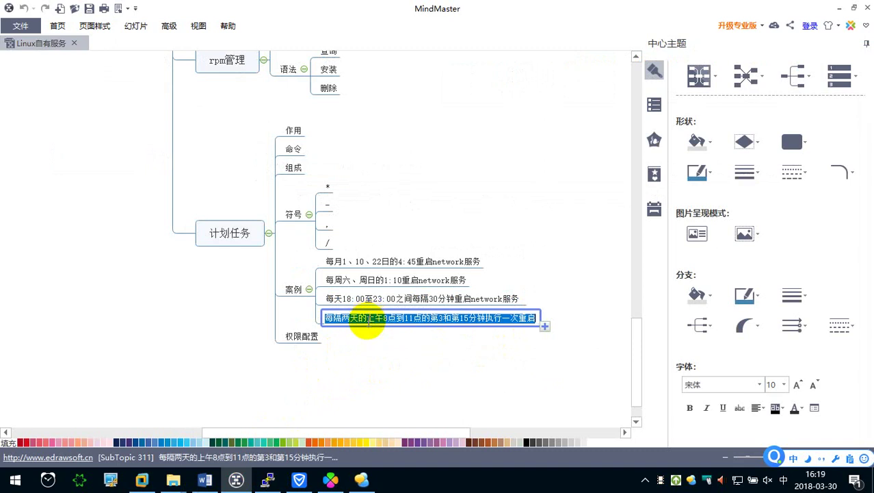
click(205, 481)
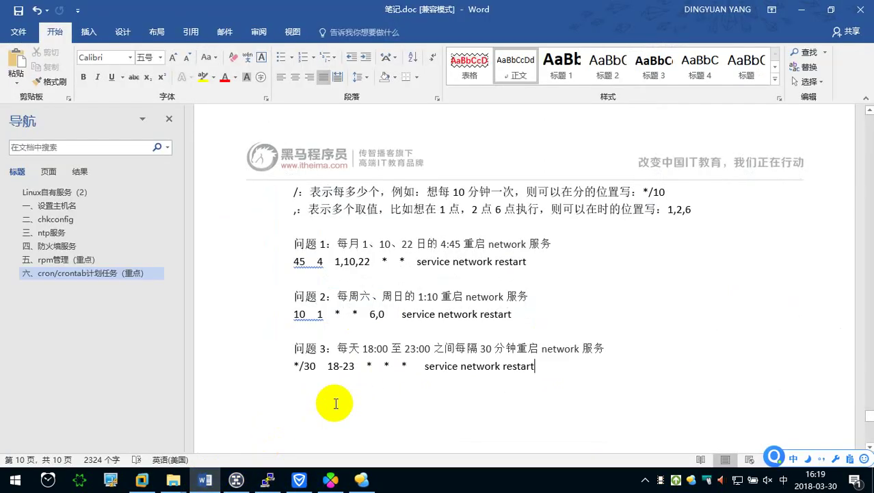
Add 问题4: reboot at minutes 3 and 15 between 8 and 11 am every two days.
key(Return)
text(问题)
key(BackSpace)
text(4)
key(BackSpace)
key(BackSpace)
text(wenti)
key(space)
text(4：每隔两天的上午8点到11点的第3和第15分钟执行一次重启)
key(Return)
scroll(394, 367, down, 2)
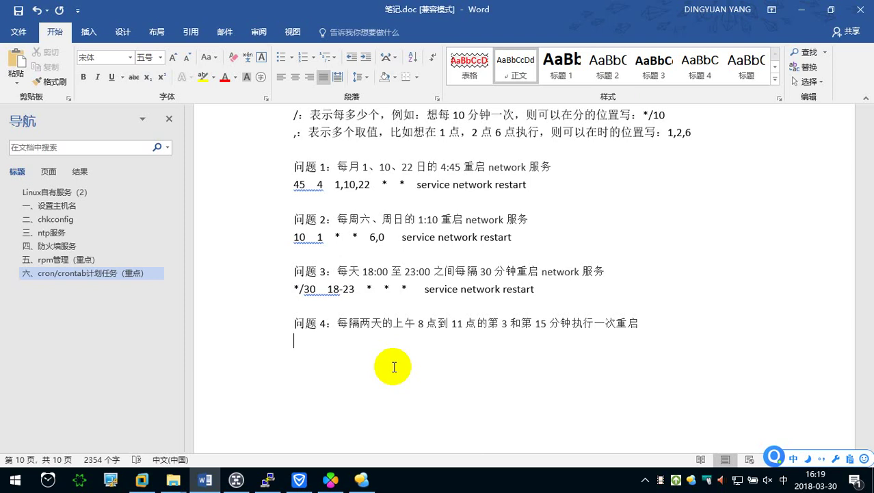
Write the answer line 3,15 8-11 */2 * * reboot, followed by blank lines.
text(3)
key(shift)
text(,15)
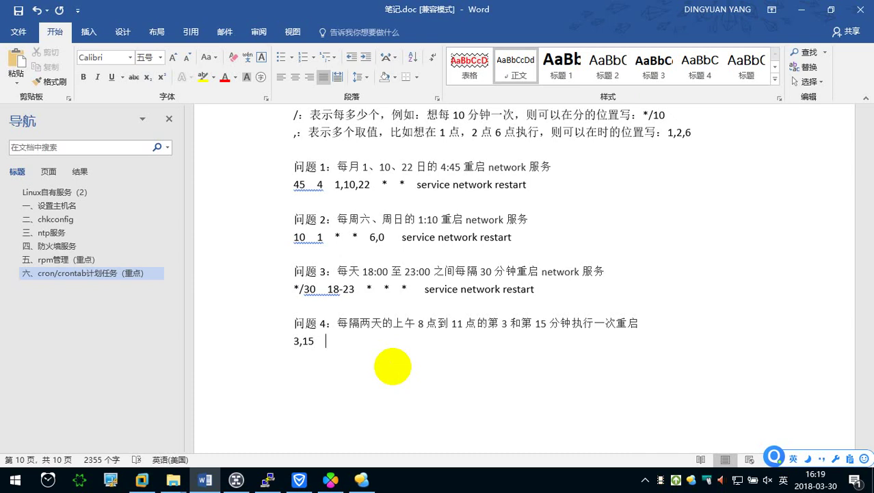
text(8)
key(BackSpace)
text(8-11)
text(*/)
text(2   )
text(*)
text(   *)
text(    reboot)
key(Return)
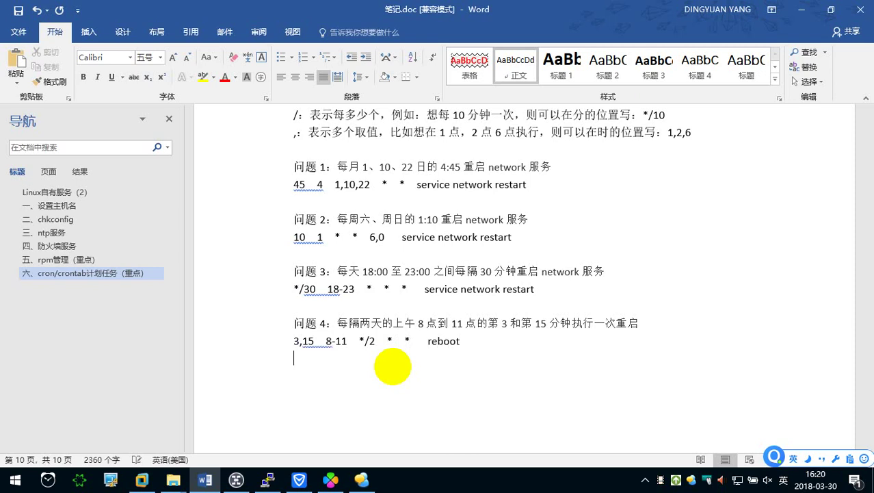
key(Return)
key(Return)
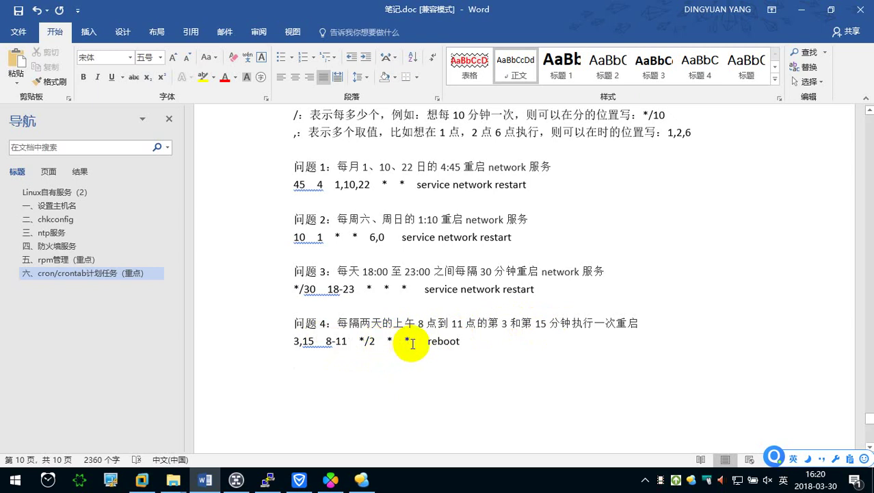
scroll(377, 358, up, 1)
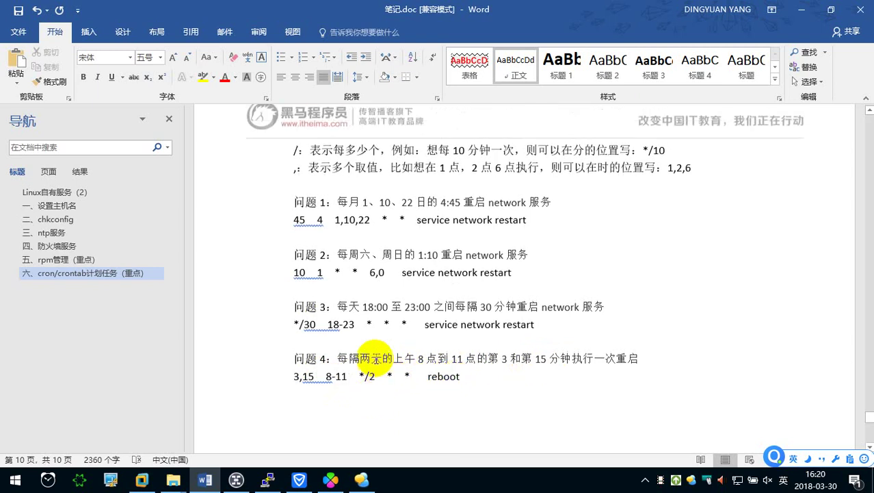
mouse_move(292, 203)
mouse_down()
mouse_move(535, 340)
mouse_move(616, 374)
mouse_move(553, 391)
mouse_up()
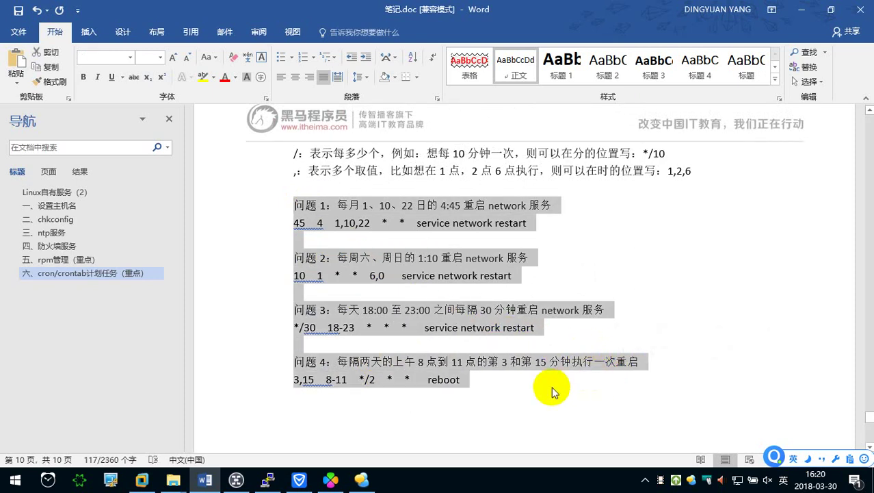
scroll(553, 391, up, 2)
scroll(566, 390, up, 3)
scroll(508, 371, up, 3)
scroll(439, 306, up, 1)
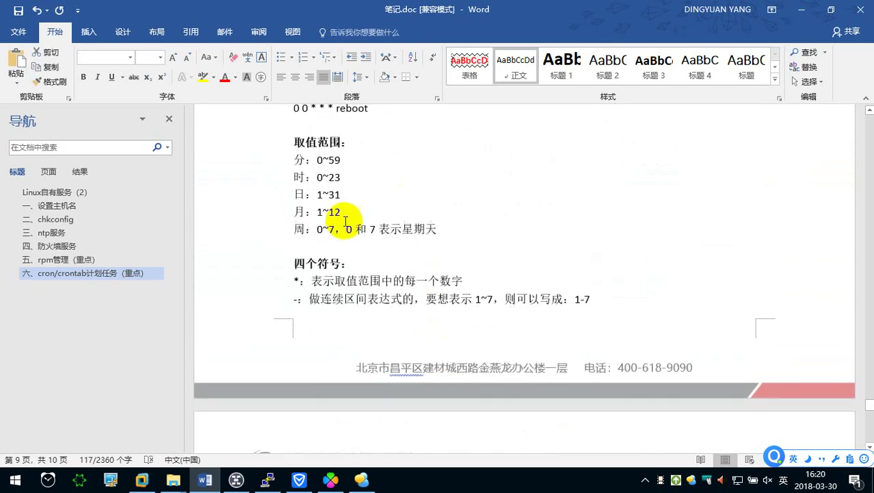
scroll(345, 220, up, 1)
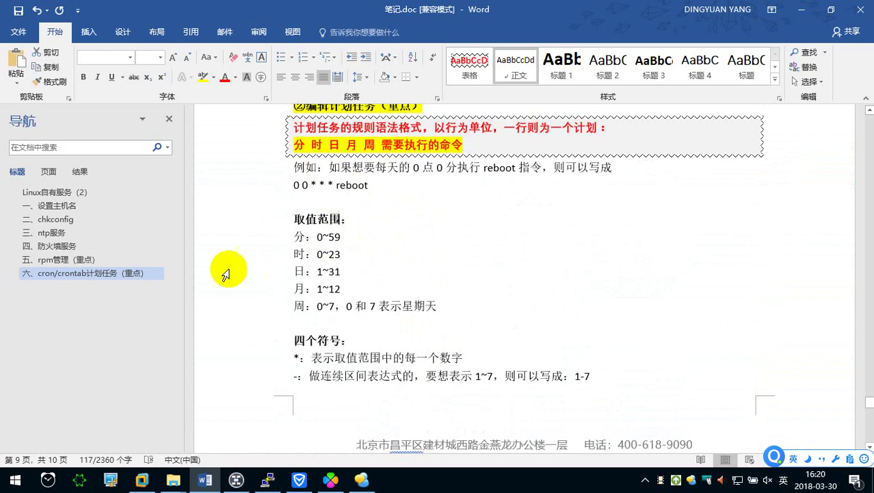
scroll(348, 318, down, 2)
scroll(424, 280, down, 3)
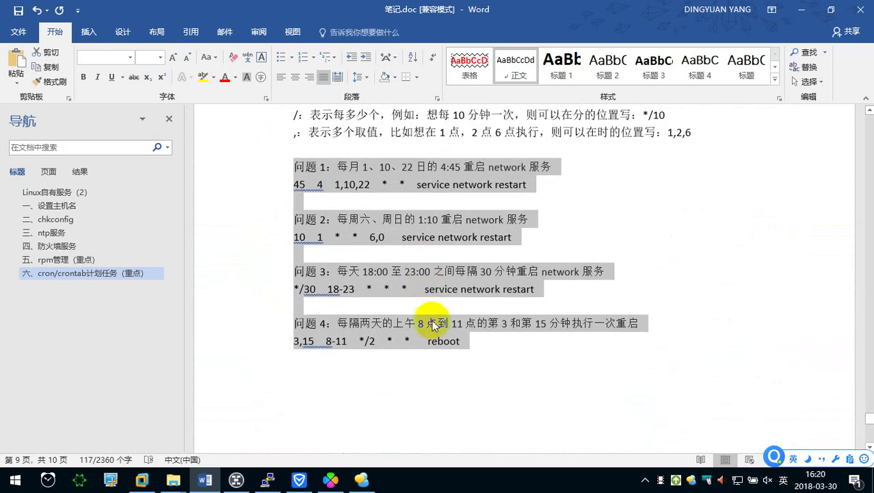
click(433, 340)
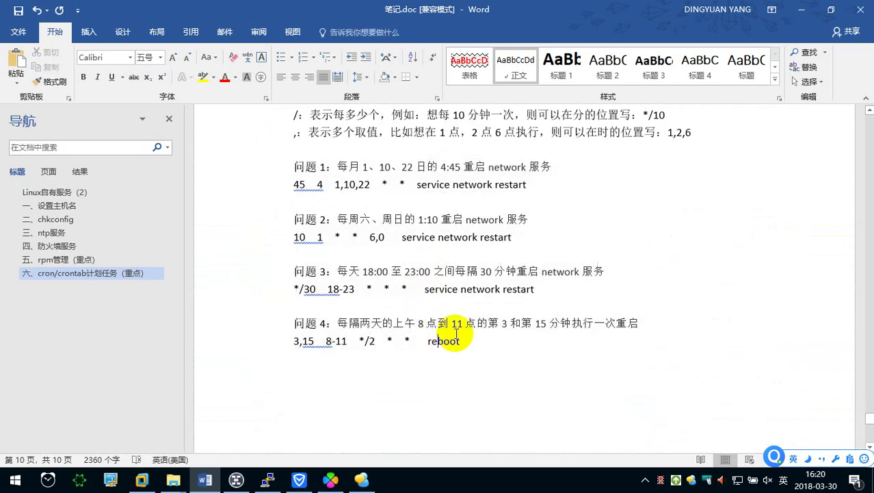
click(376, 340)
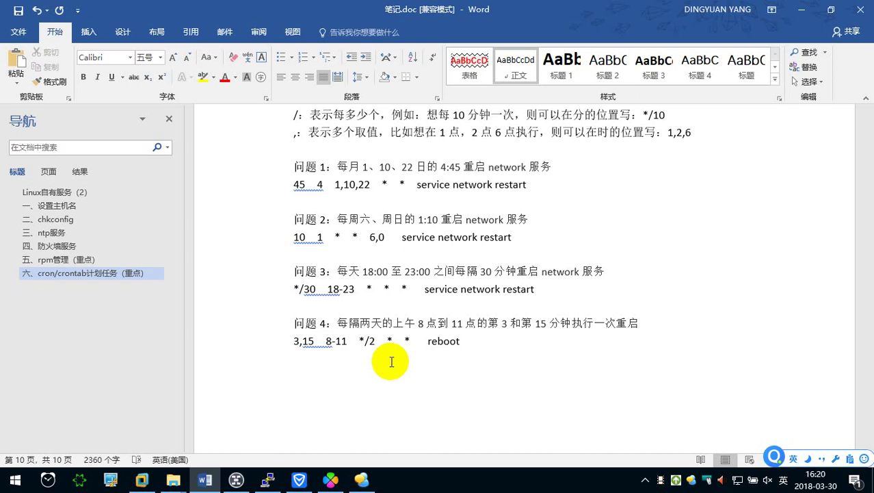
key(Return)
key(ctrl+s)
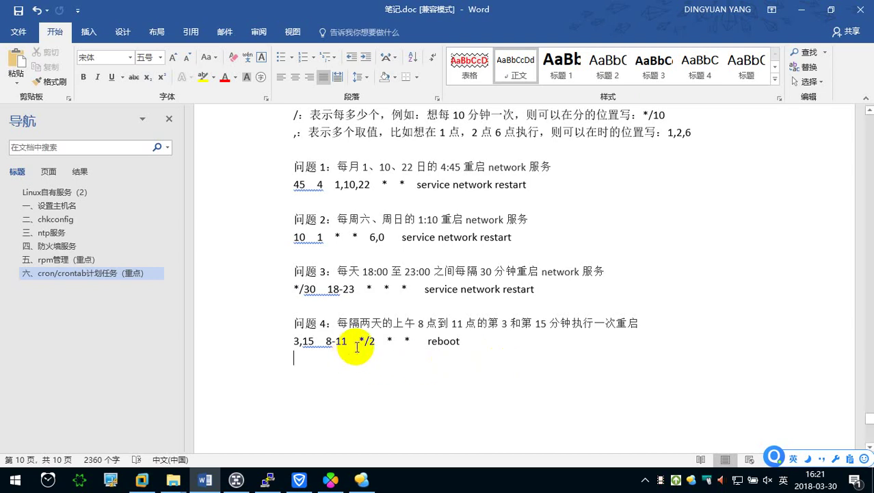
key(Return)
key(Return)
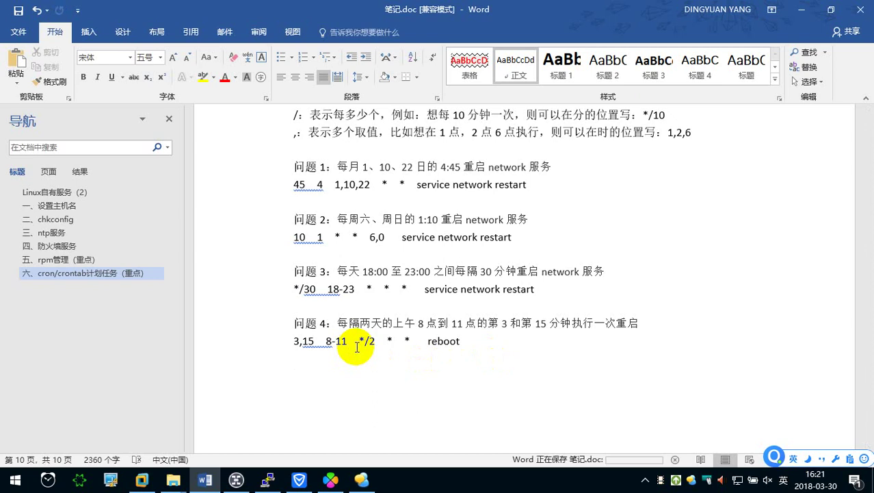
scroll(357, 347, up, 2)
mouse_move(294, 243)
mouse_down()
mouse_move(514, 427)
mouse_move(503, 421)
mouse_up()
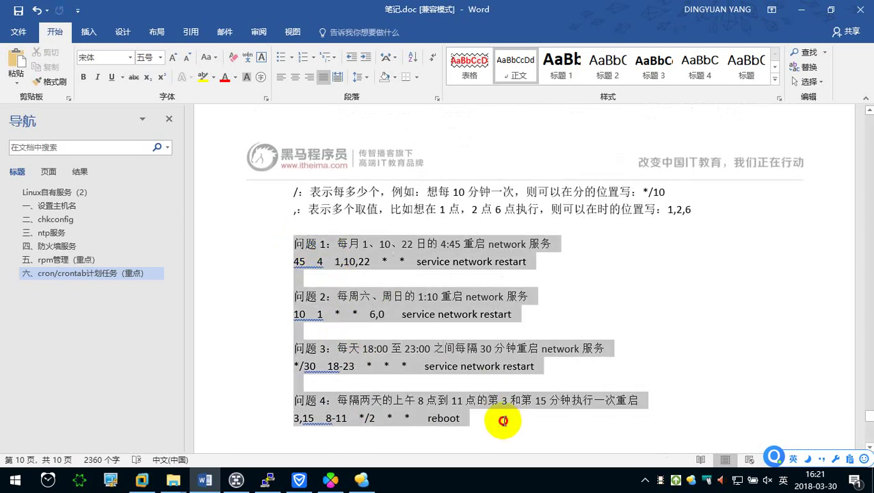
click(470, 318)
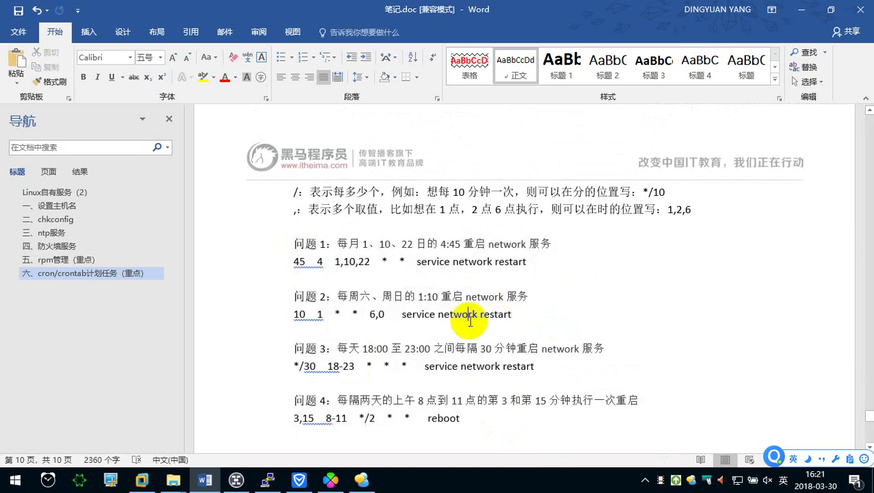
scroll(470, 318, up, 1)
scroll(445, 308, up, 2)
scroll(411, 273, up, 4)
scroll(356, 232, up, 1)
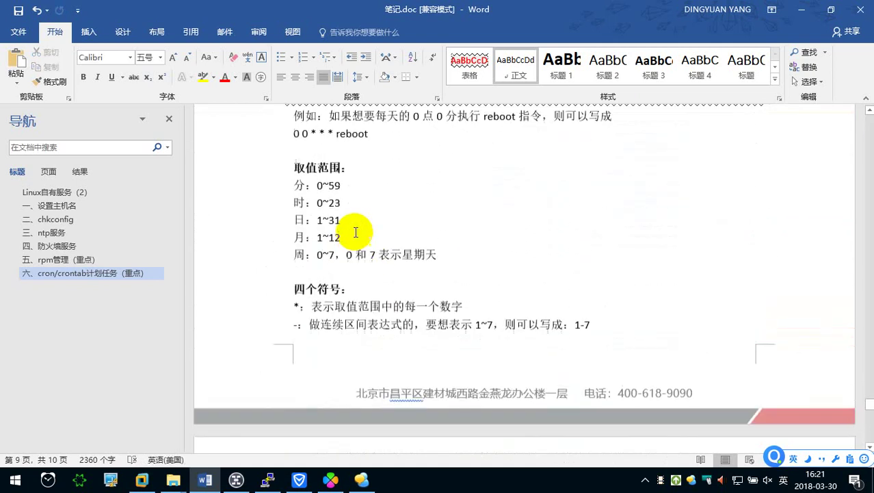
scroll(356, 233, up, 1)
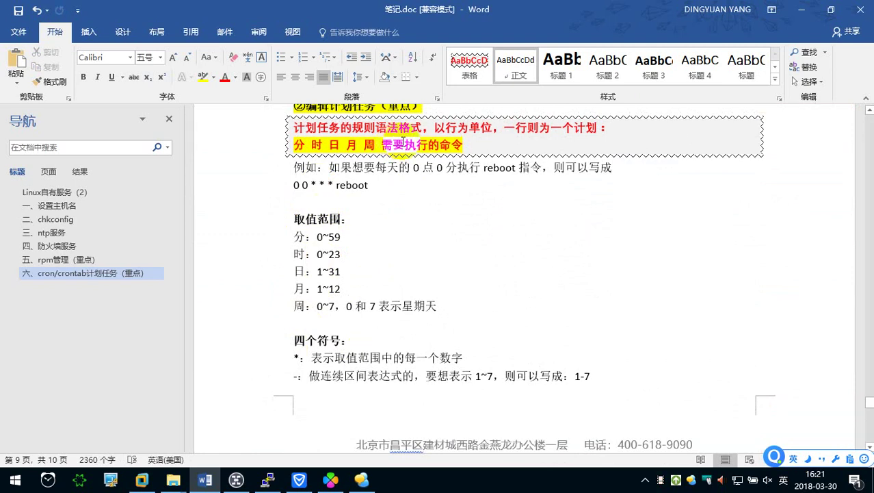
scroll(382, 247, down, 3)
scroll(382, 302, down, 8)
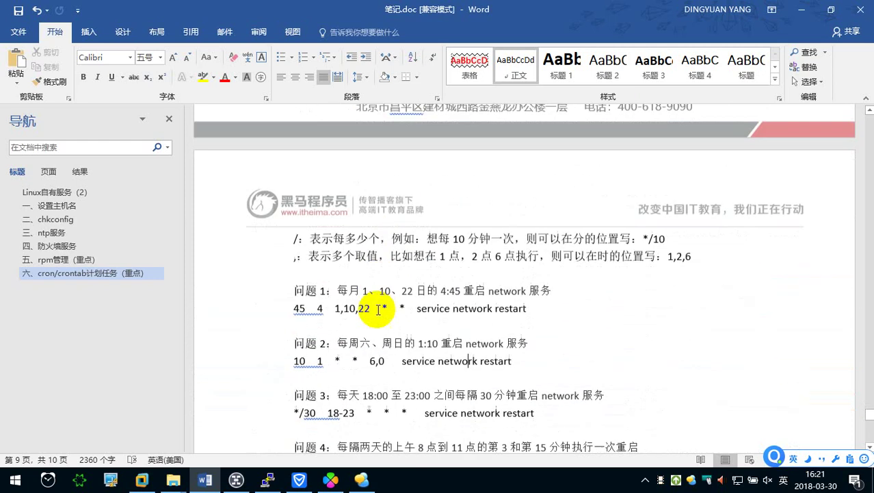
scroll(358, 356, down, 3)
click(322, 365)
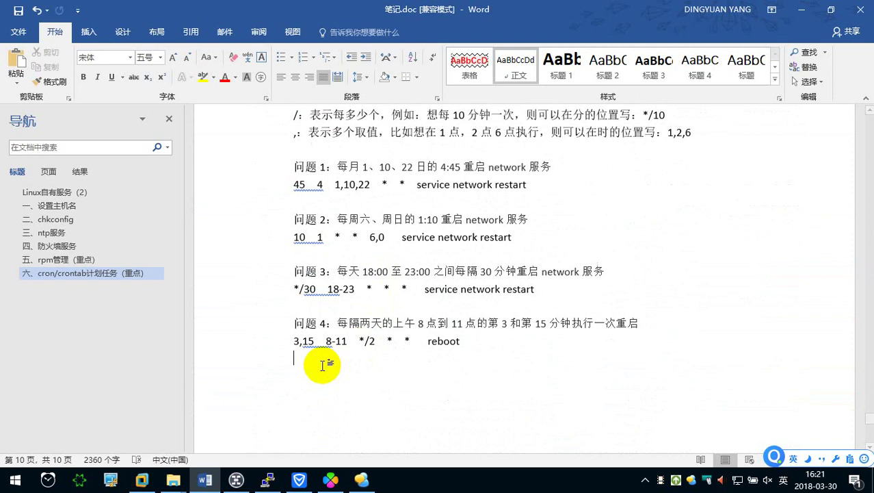
scroll(350, 297, up, 3)
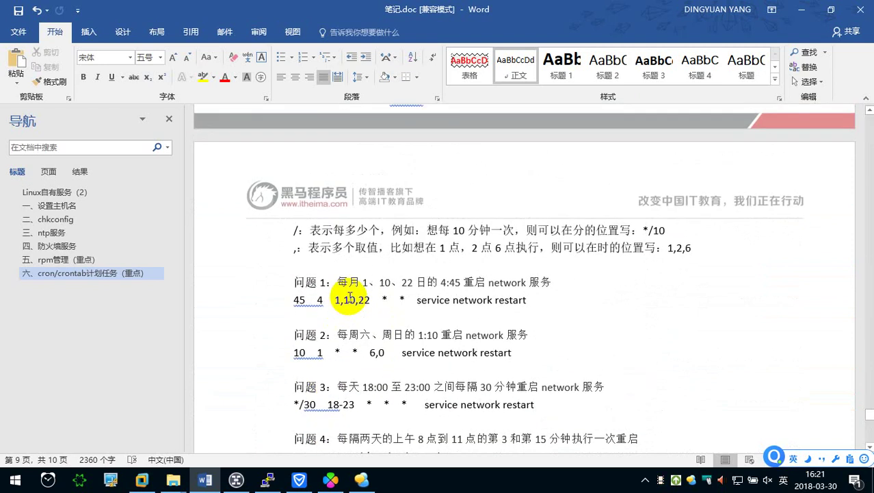
scroll(350, 298, down, 3)
On a new line, start the label 案例：真实测试案例, followed by 每10秒钟.
key(Return)
key(Return)
text(an)
key(BackSpace)
key(BackSpace)
key(shift)
text(anli)
key(space)
text(：zhenshi)
key(space)
text(ceshi)
key(space)
text(anli)
key(space)
text(,mei)
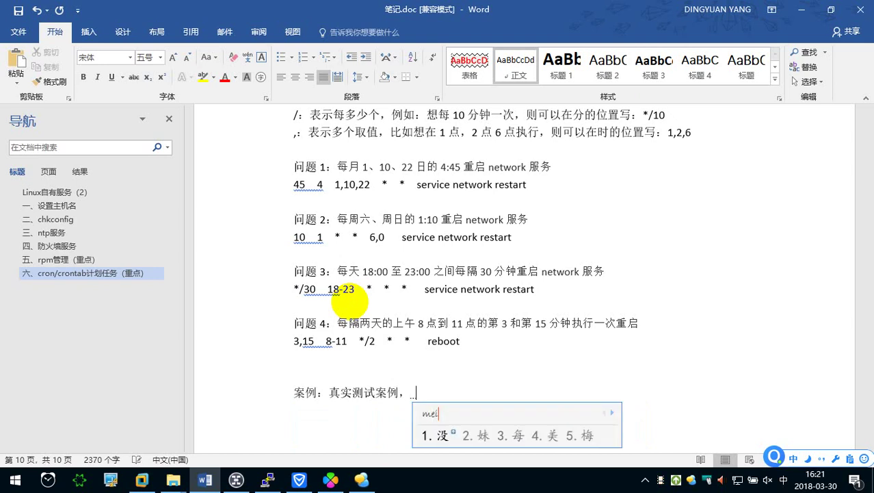
text(310miaoz)
key(space)
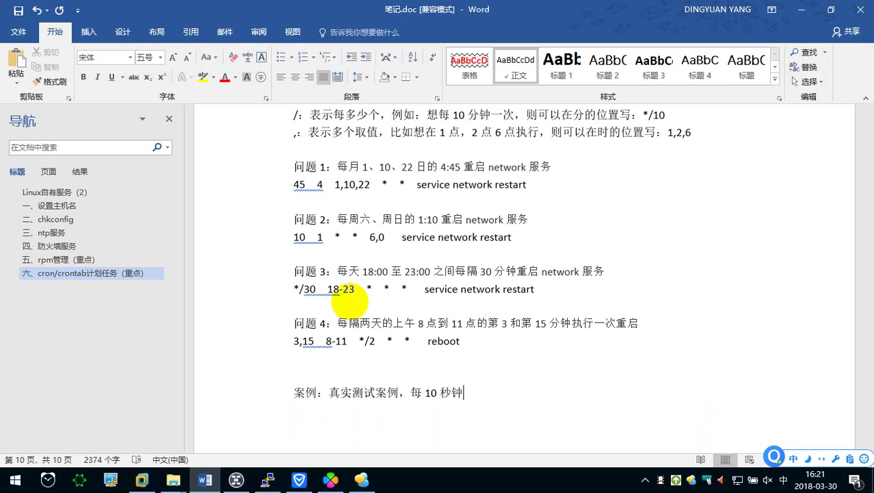
Change the interval to 5 秒钟 and continue with 往 root 家目录中的.
key(shift)
key(BackSpace)
key(BackSpace)
text(5 秒钟)
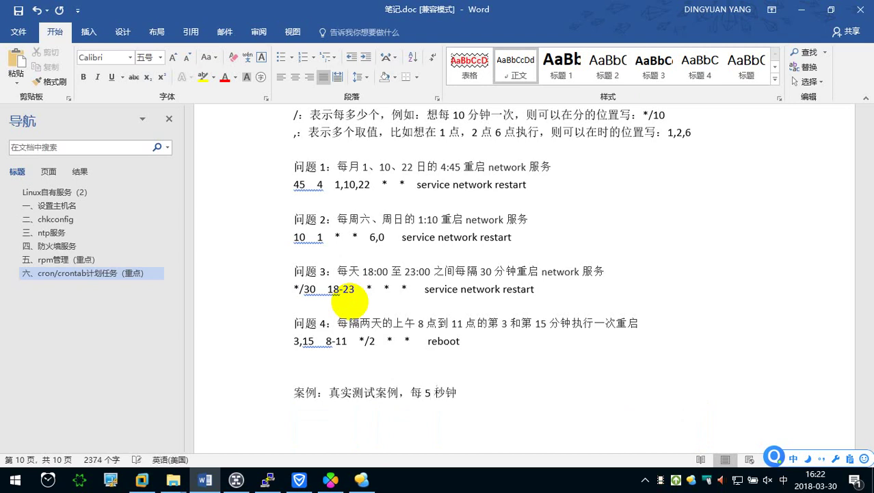
text(往 )
text(root)
key(Return)
text(jia'mu'lu)
key(space)
text(zhong)
key(space)
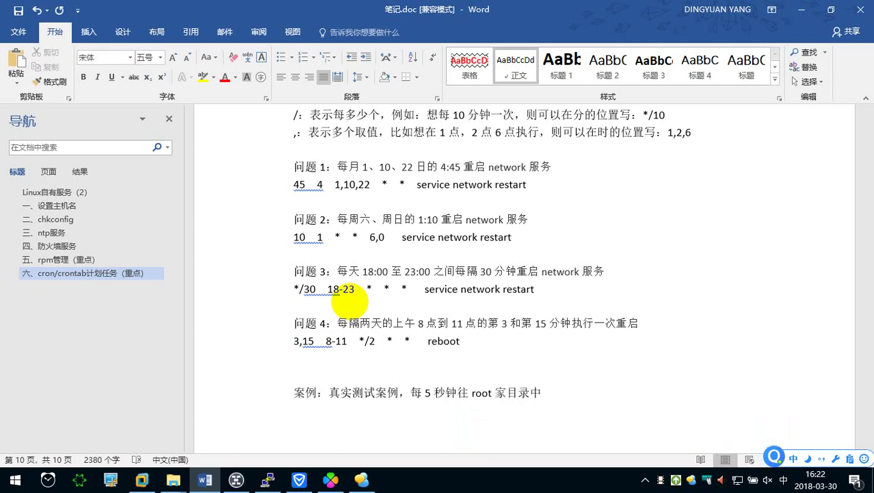
text(的)
Add the file name RT.txt followed by 中输入.
key(Caps_Lock)
text( RT.)
key(Caps_Lock)
key(Caps_Lock)
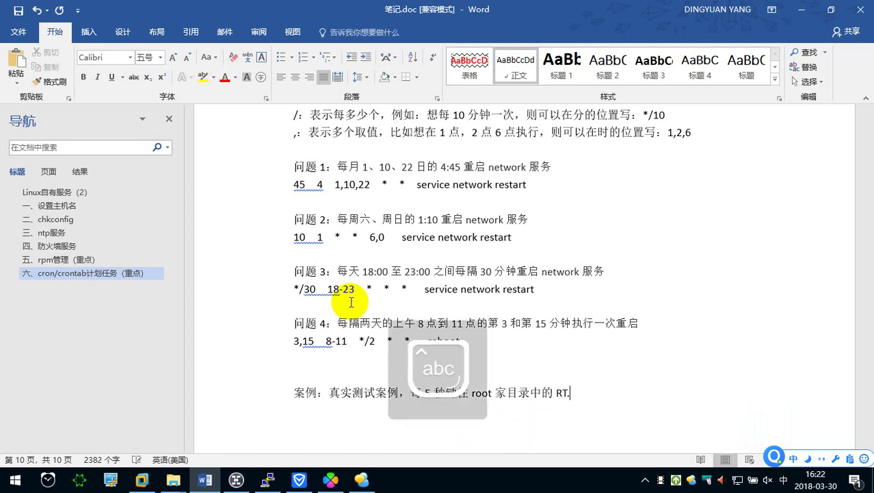
text(.txtzh)
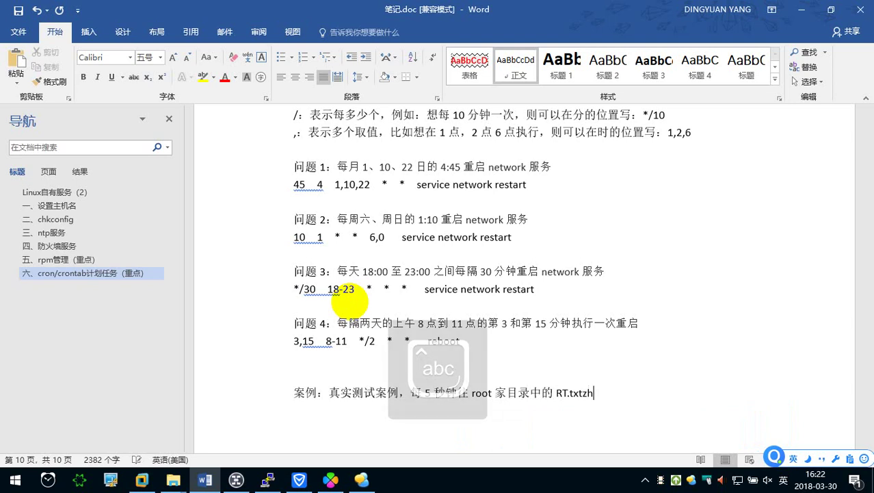
text(o)
key(BackSpace)
key(BackSpace)
key(BackSpace)
key(shift)
text(zhong)
key(space)
text(shuru)
key(space)
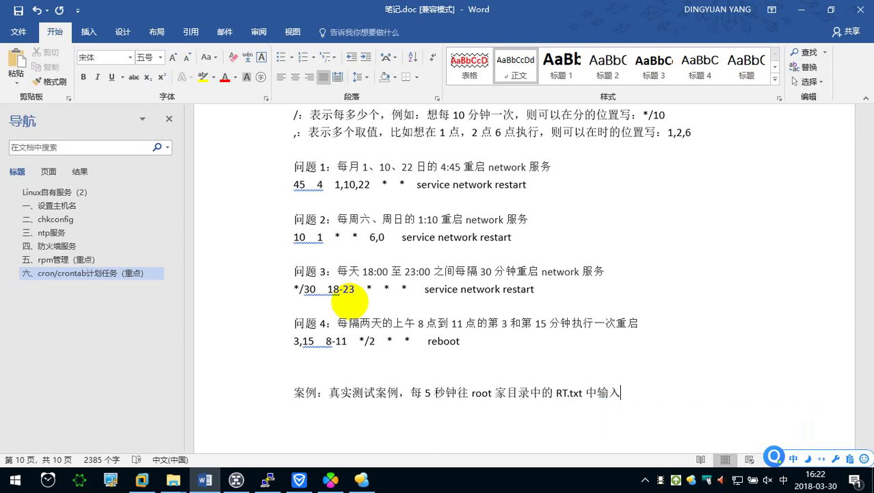
Finish the sentence with 当前的时间信息，为了看到效果使用追加输出, then start a new line.
text(dangqian)
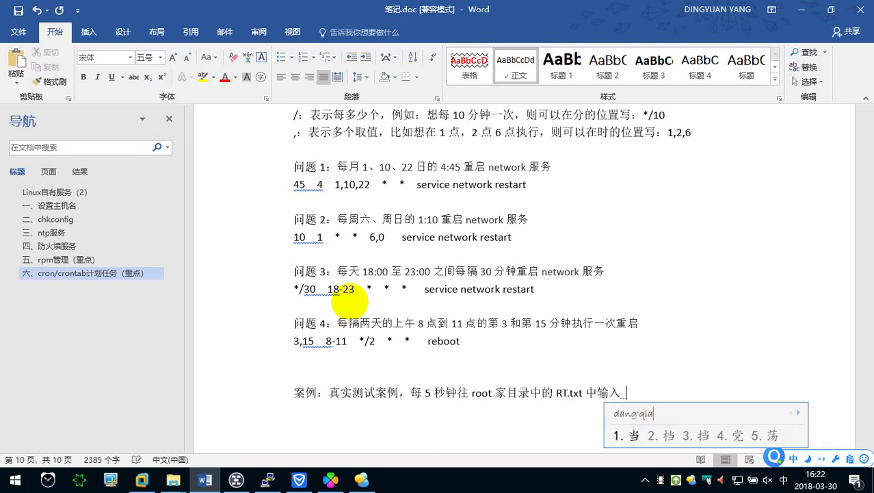
key(space)
text(de)
key(space)
text(shijian)
key(space)
text(xinxi)
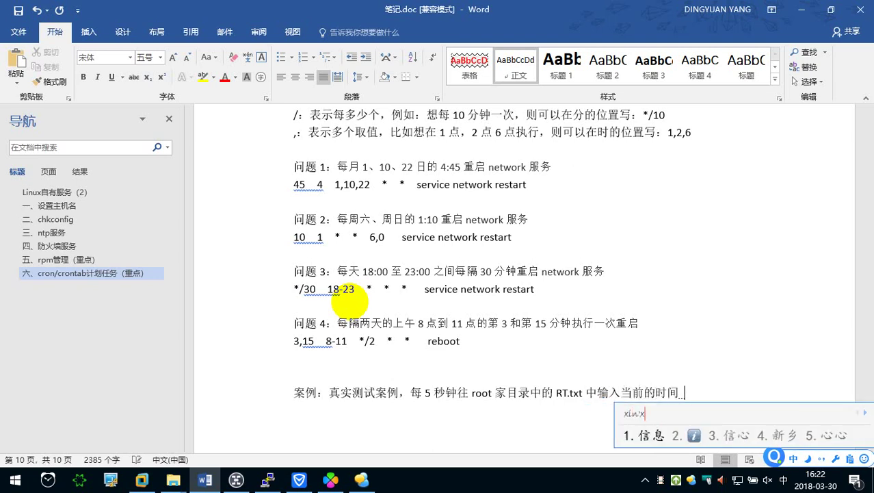
key(space)
text(,)
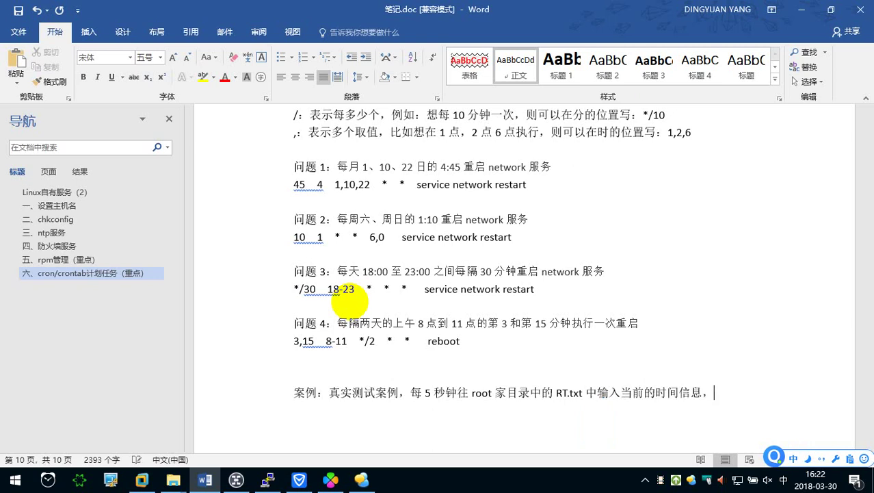
text(weile)
key(space)
text(kan)
key(space)
text(dao)
key(space)
text(xiaoguo)
key(space)
text(shiyong)
key(space)
text(zhuijia)
key(space)
text(shuchu)
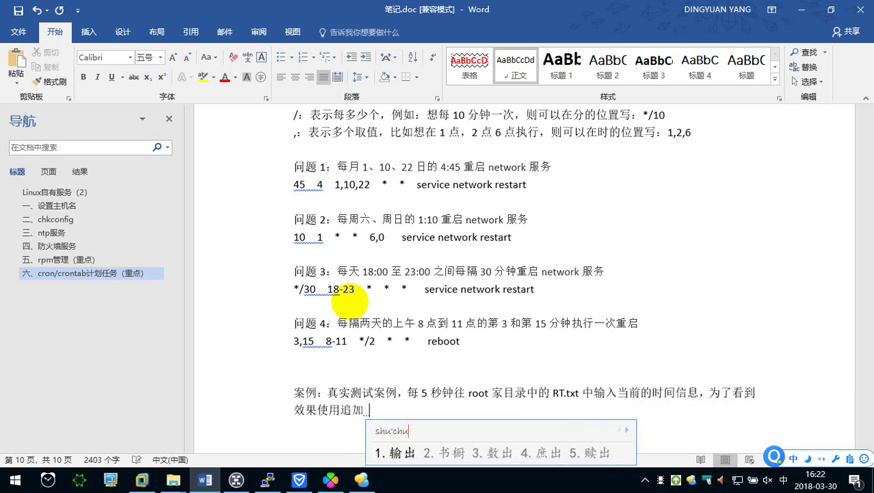
key(space)
key(Return)
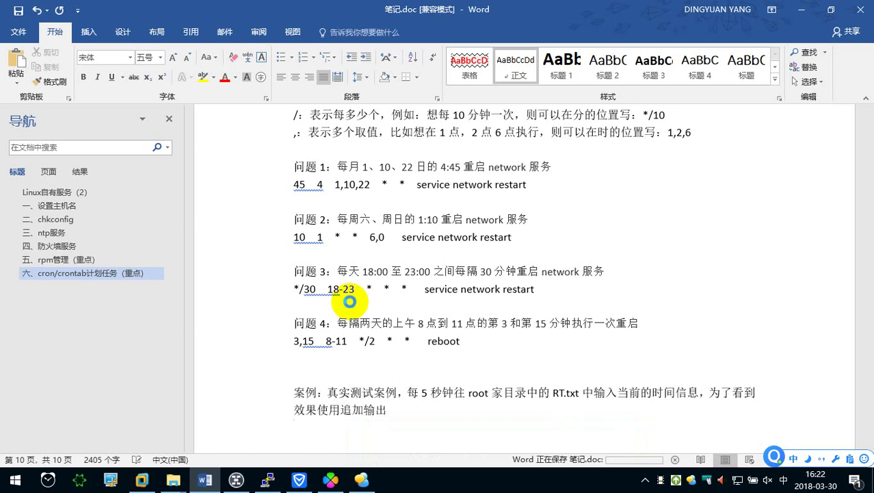
scroll(346, 314, down, 2)
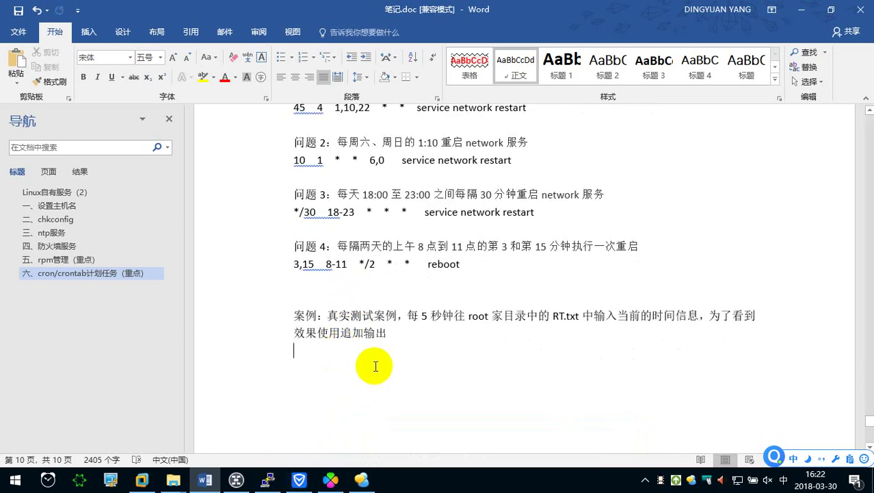
Add a 计划任务： line below the test case, trying out and erasing a */2 step value.
text(jihua计划任务：)
key(Return)
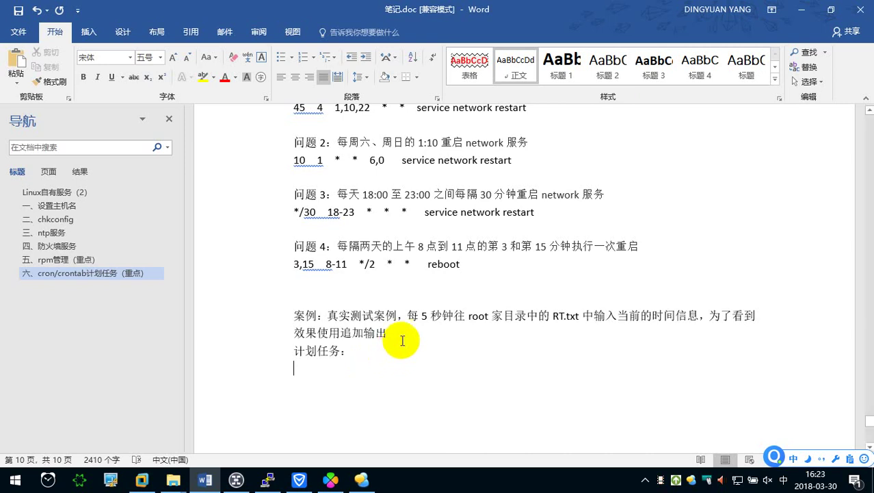
scroll(402, 340, up, 1)
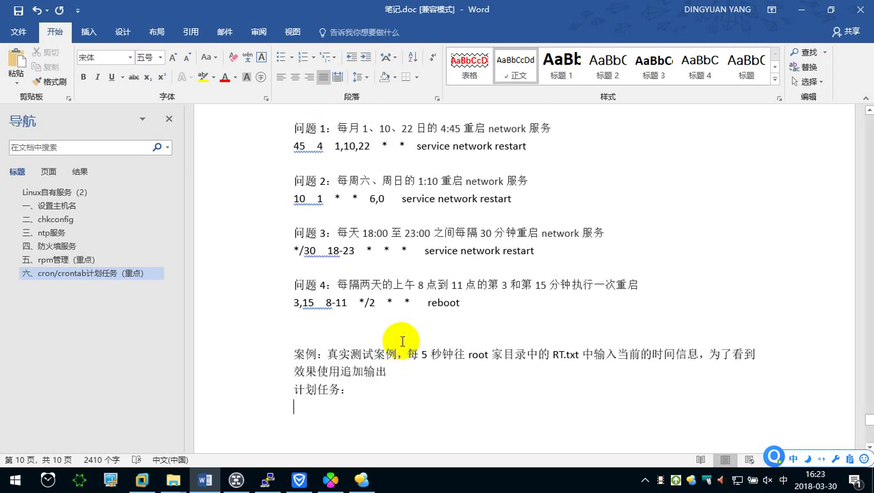
text(1/12)
key(BackSpace)
key(BackSpace)
key(BackSpace)
key(BackSpace)
text(/)
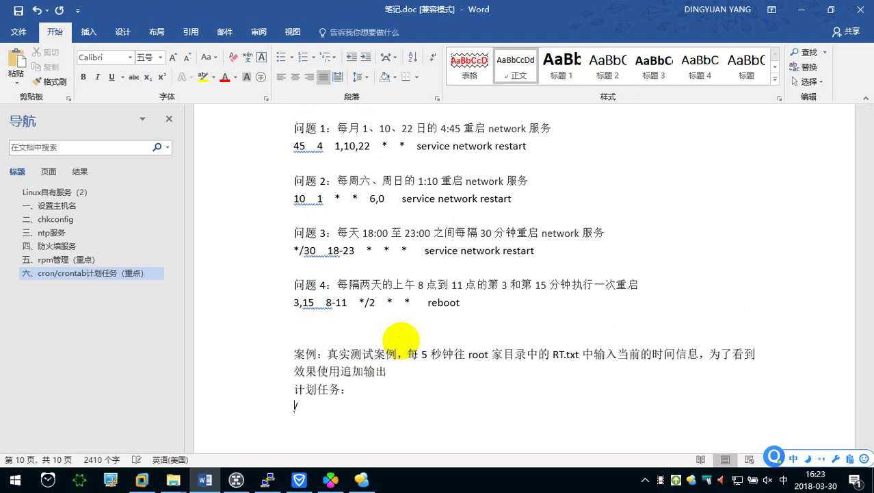
key(BackSpace)
text(*/2)
key(BackSpace)
key(BackSpace)
key(BackSpace)
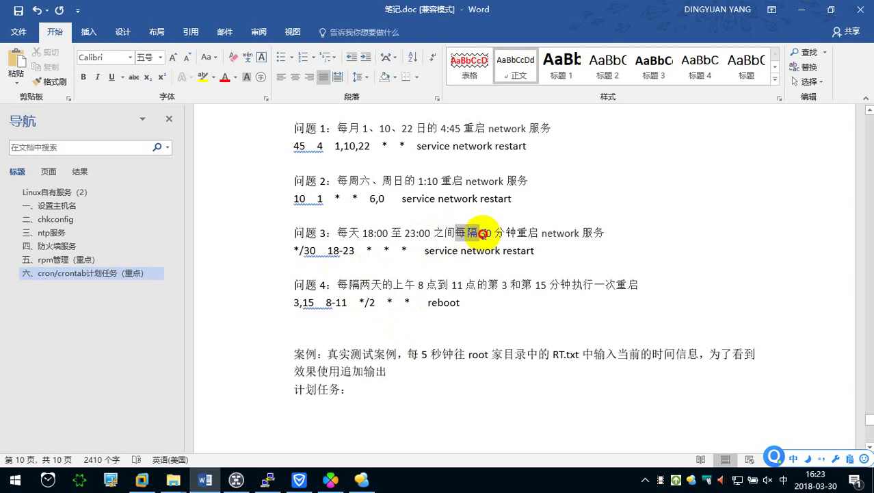
Compare with question 3's 每隔 30 分, then change the 案例 interval from 5 秒 to 1 分钟.
drag(455, 234, 501, 234)
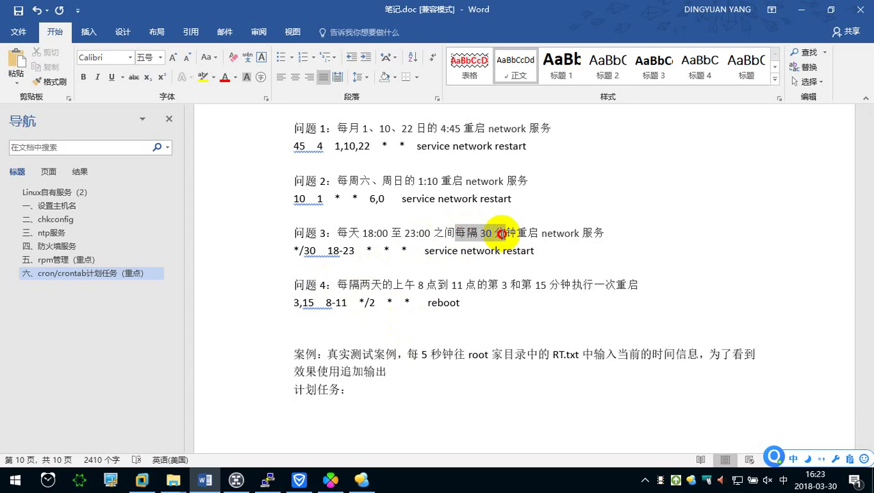
drag(502, 234, 505, 234)
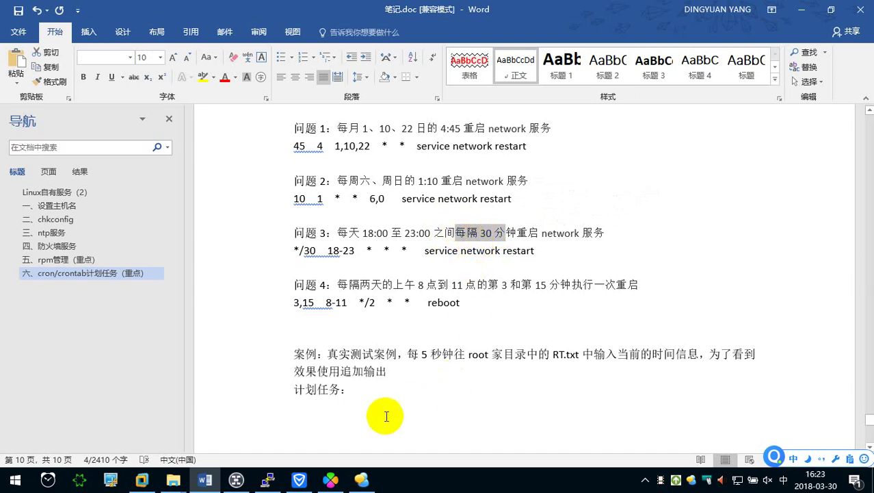
click(357, 405)
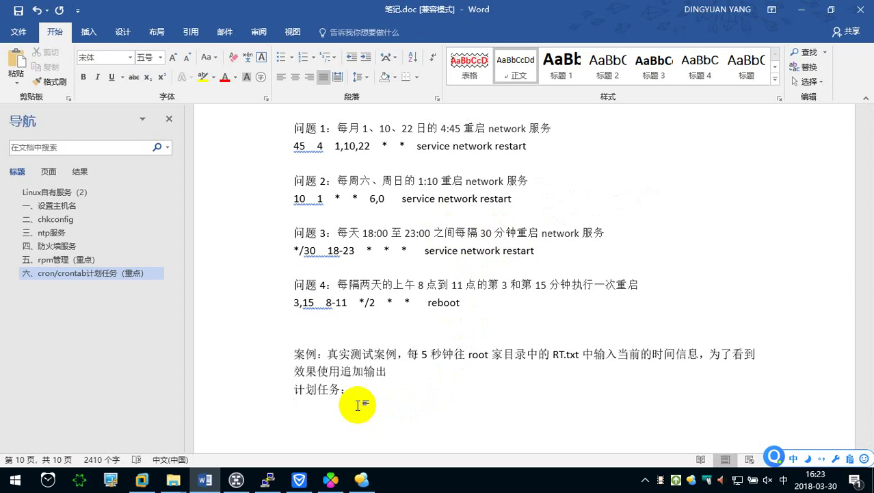
click(447, 357)
key(BackSpace)
key(BackSpace)
text(1fen)
key(space)
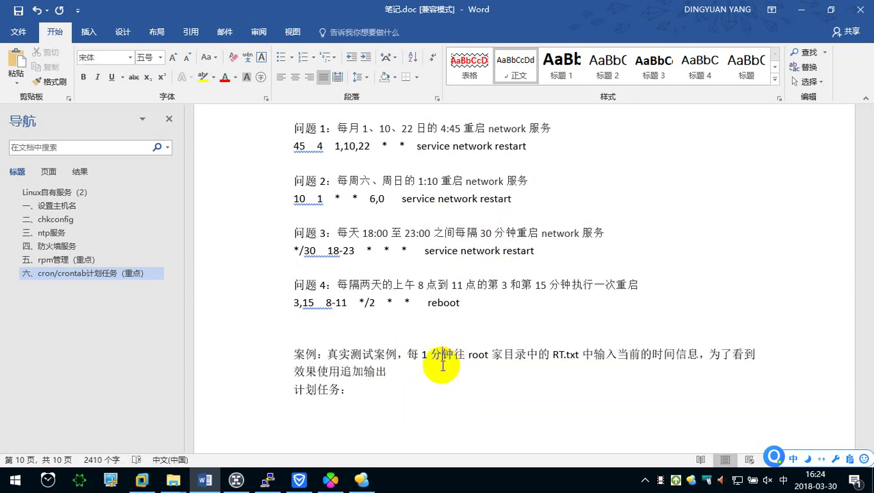
click(412, 390)
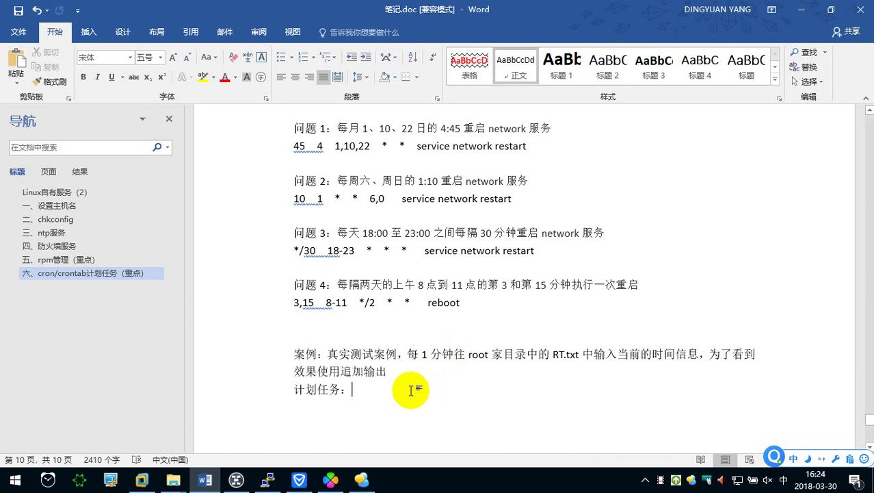
scroll(411, 390, down, 1)
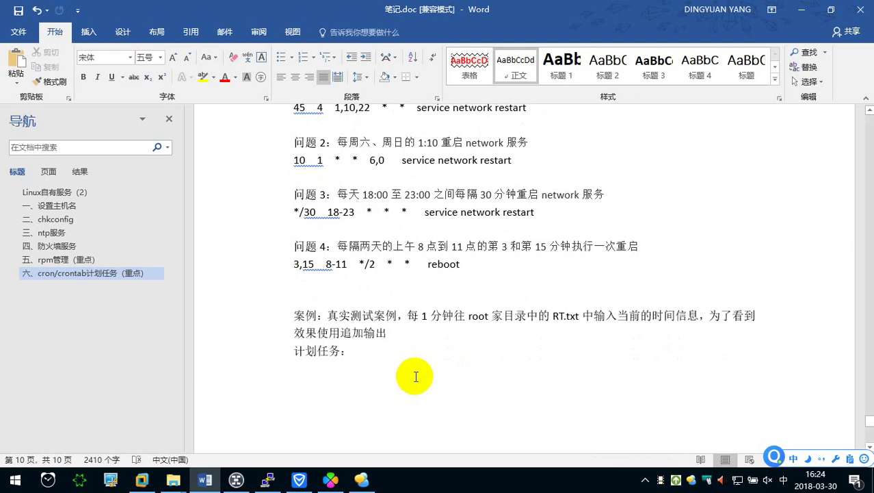
Type the cron entry */1 * * * * date +"%F %T" >> /root/RT.txt on the 计划任务 line.
key(Return)
key(BackSpace)
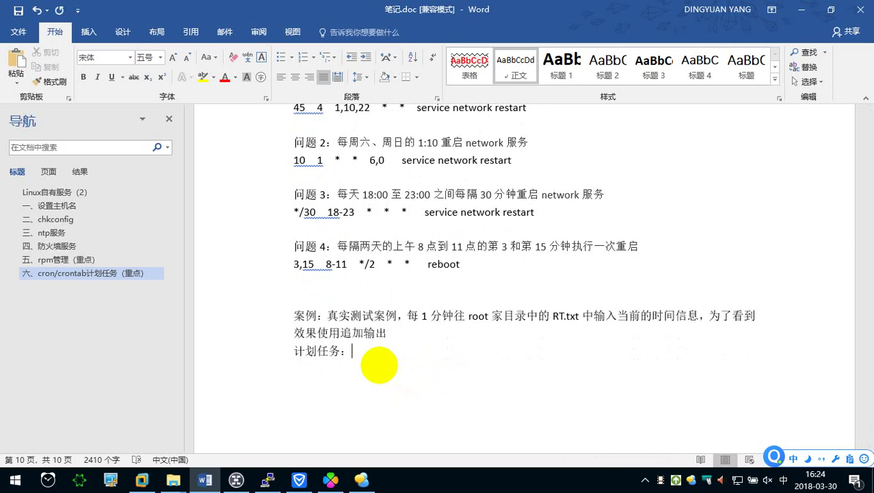
text(*/1)
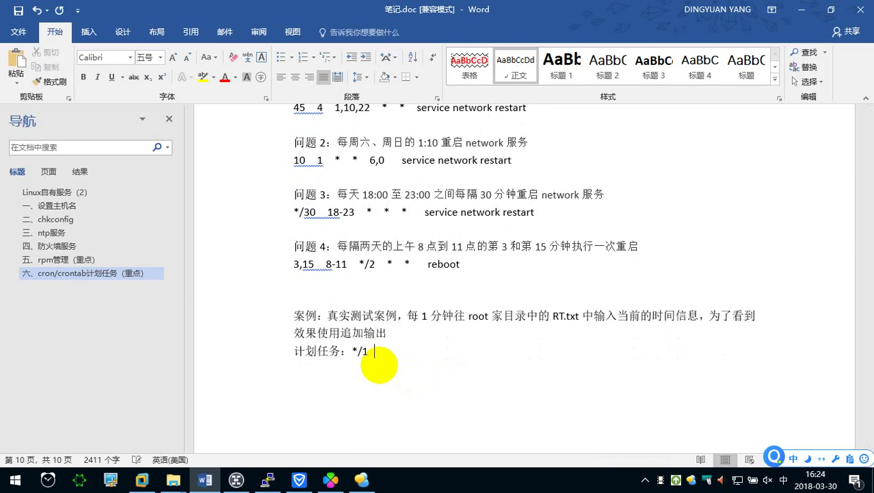
key(BackSpace)
text(*    *    *    *    date)
key(shift)
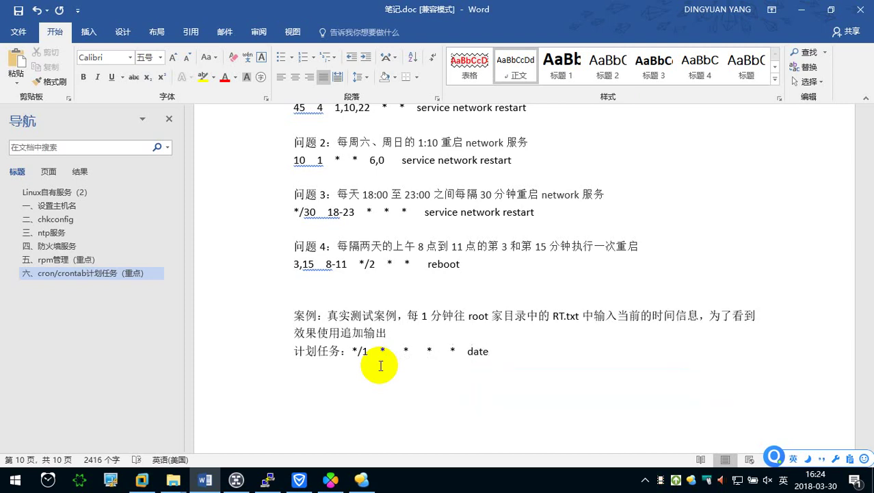
text(+"")
key(Left)
text(%)
key(Caps_Lock)
text(F)
key(Caps_Lock)
text(%T)
key(Right)
text(>> )
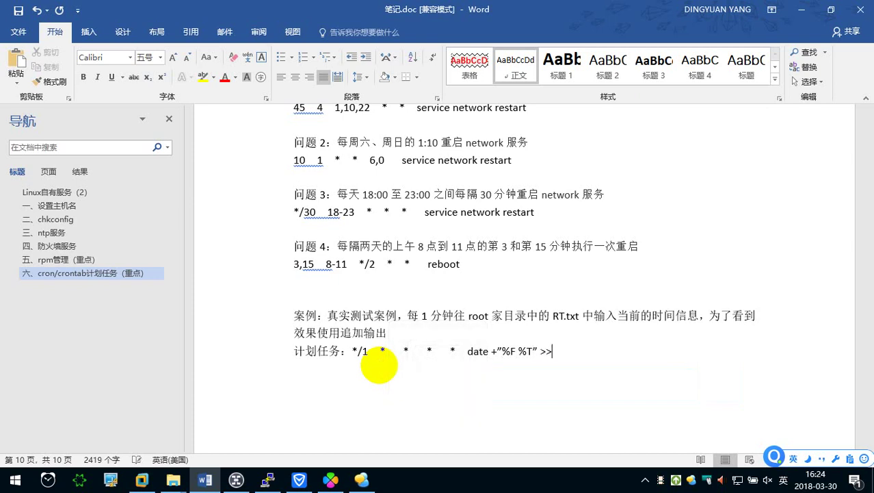
text(/root/)
key(Caps_Lock)
text(RT)
key(Caps_Lock)
text(.txt)
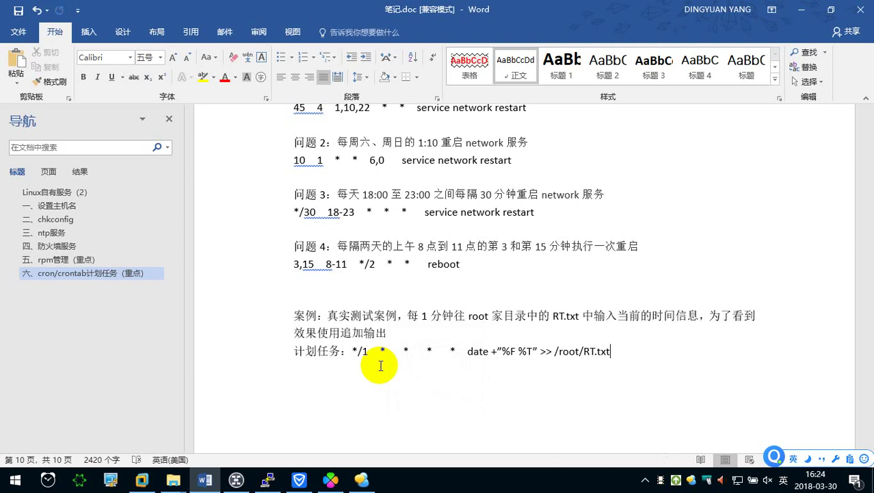
Try a */2 step in the minute field, then restore it to */1.
click(369, 351)
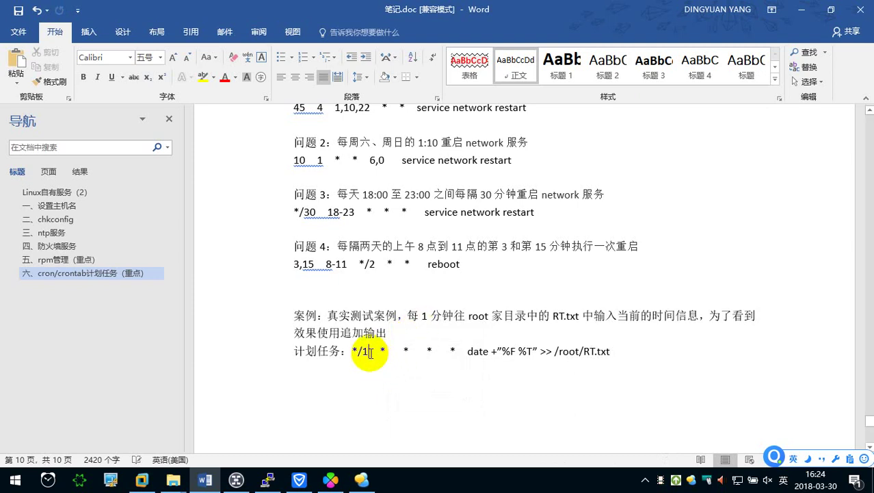
key(BackSpace)
key(BackSpace)
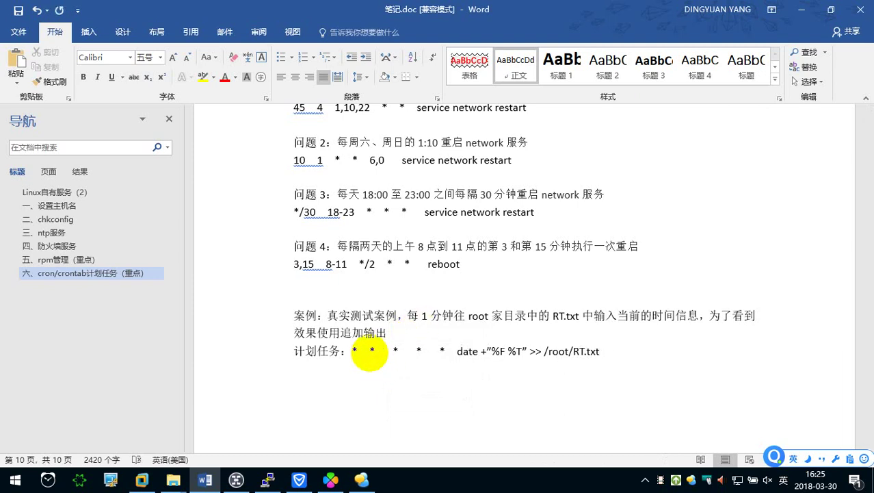
text(/)
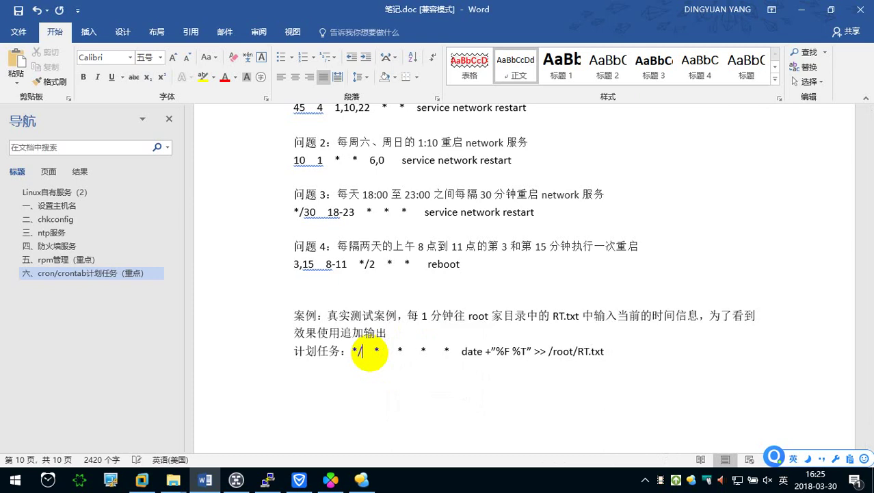
text(1)
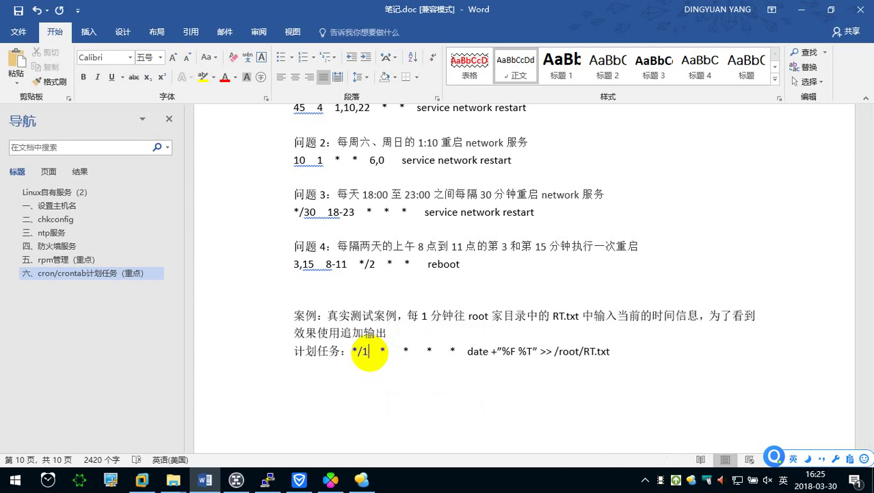
key(BackSpace)
text(2)
key(BackSpace)
key(BackSpace)
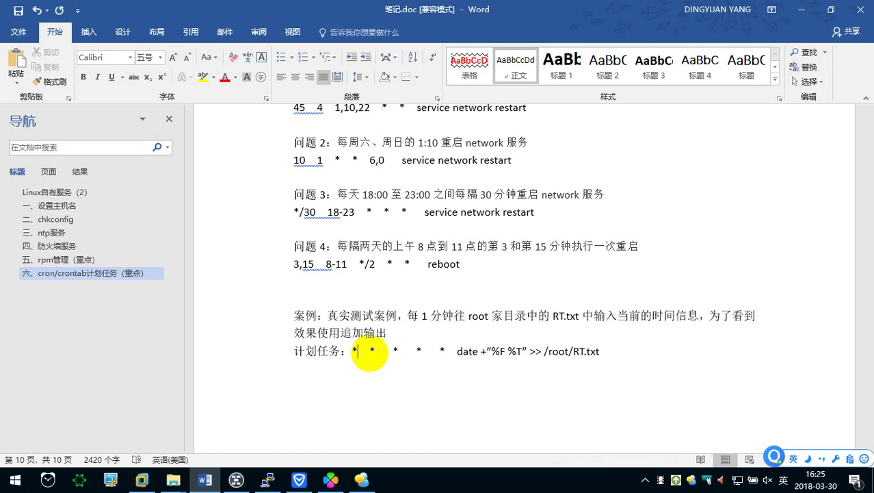
text(/1)
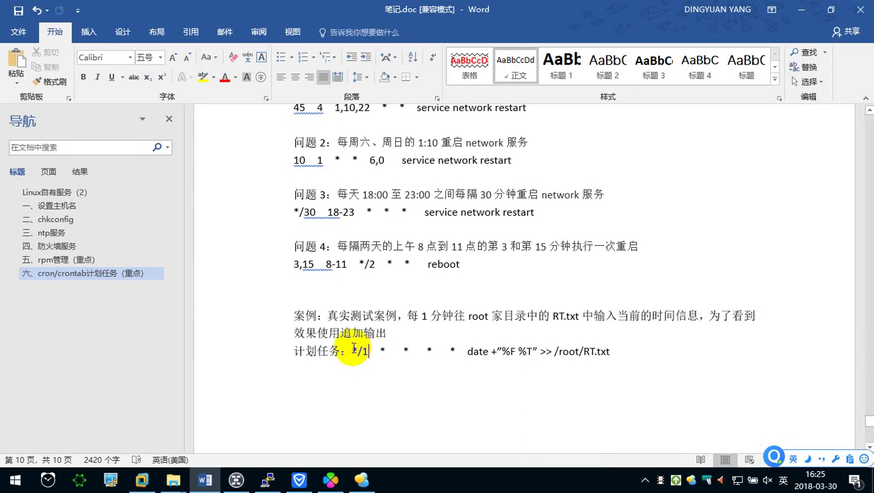
scroll(353, 342, down, 3)
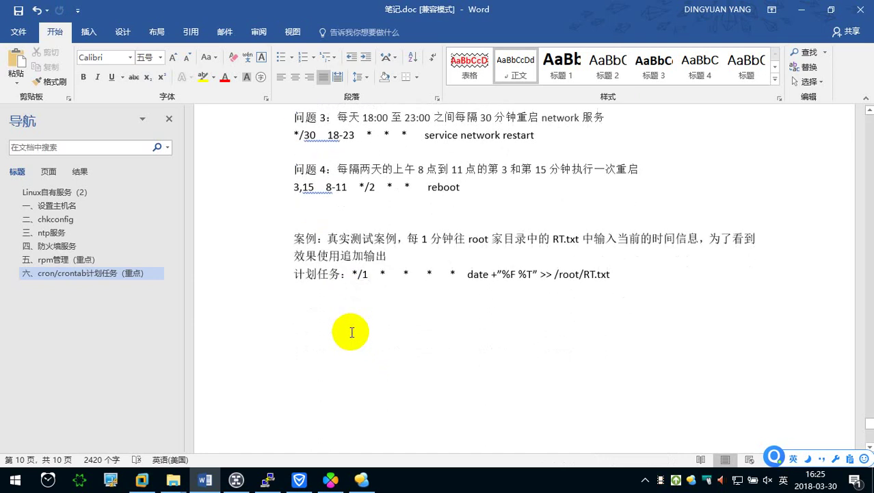
In PuTTY, quit vi, list root's home directory, and open root's crontab with crontab -e.
click(268, 479)
click(374, 335)
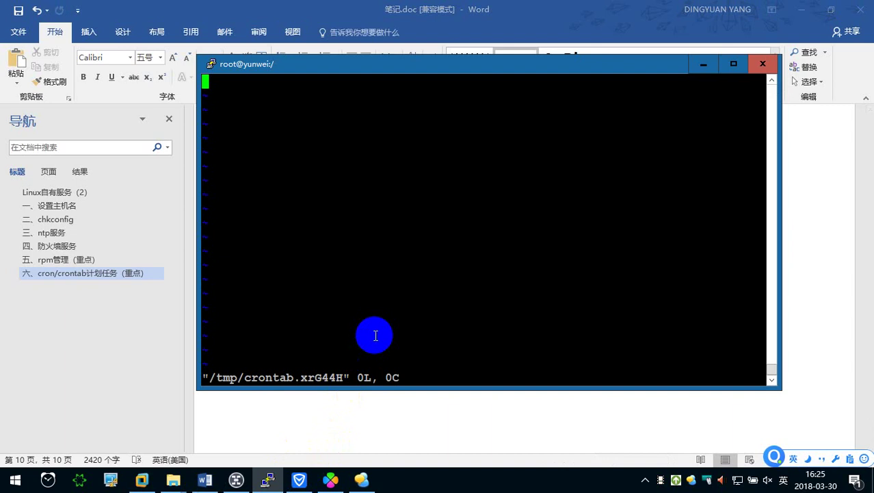
text(:q)
key(Return)
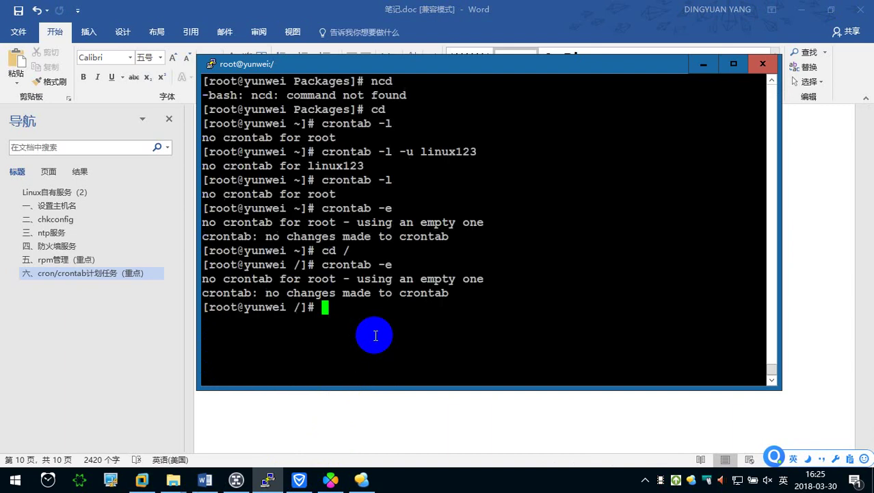
text(cd)
key(Return)
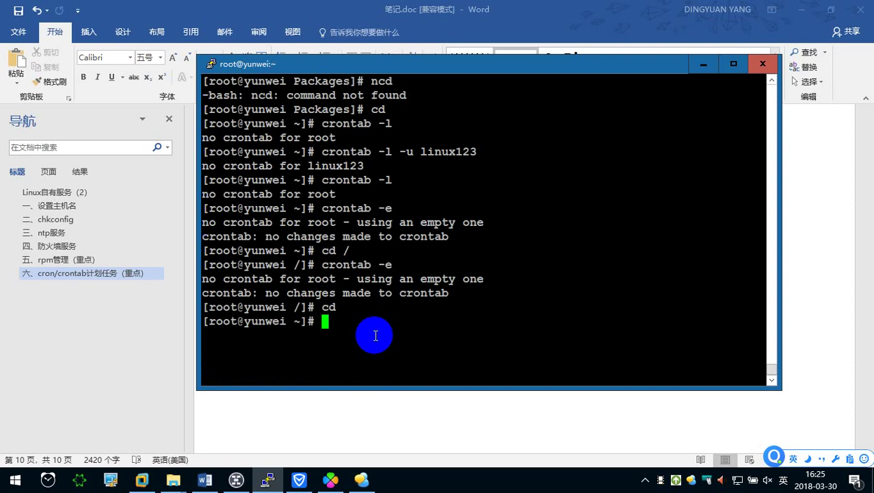
text(ls)
key(Return)
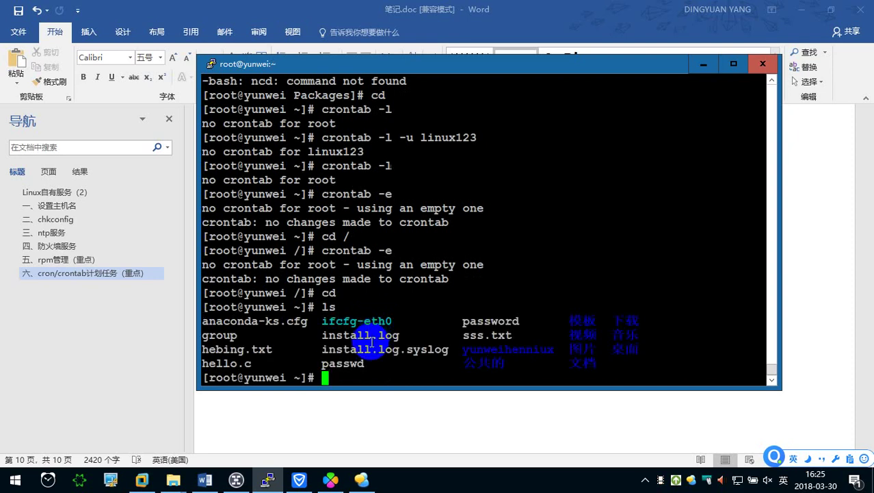
text(crontab -e)
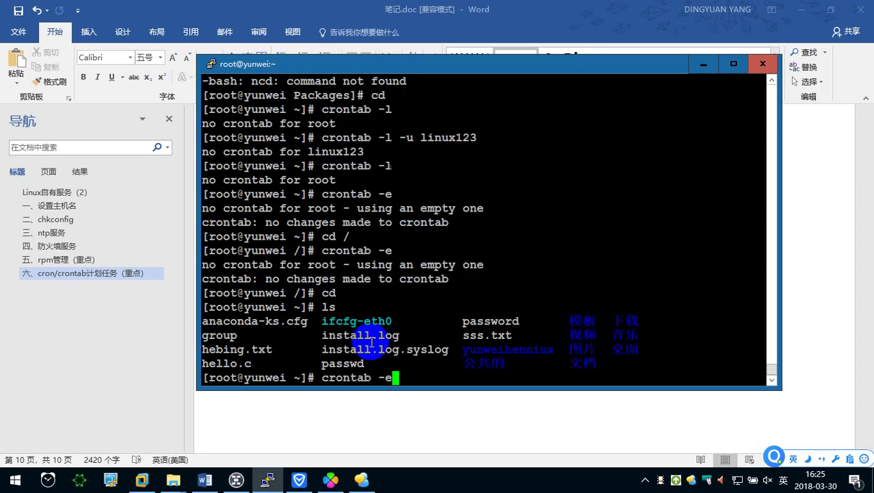
key(Return)
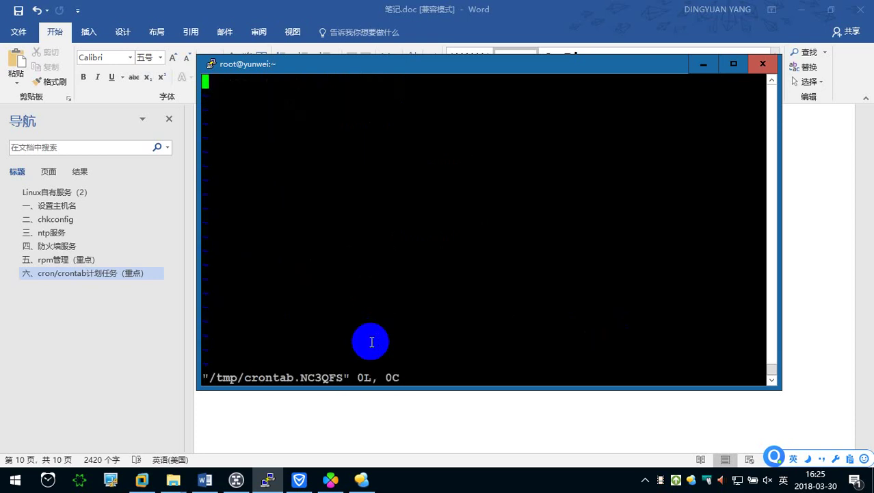
Enter */1 * * * * date +"%F %T" >> /root/RT.txt and save the crontab with :x.
key(i)
key(F3)
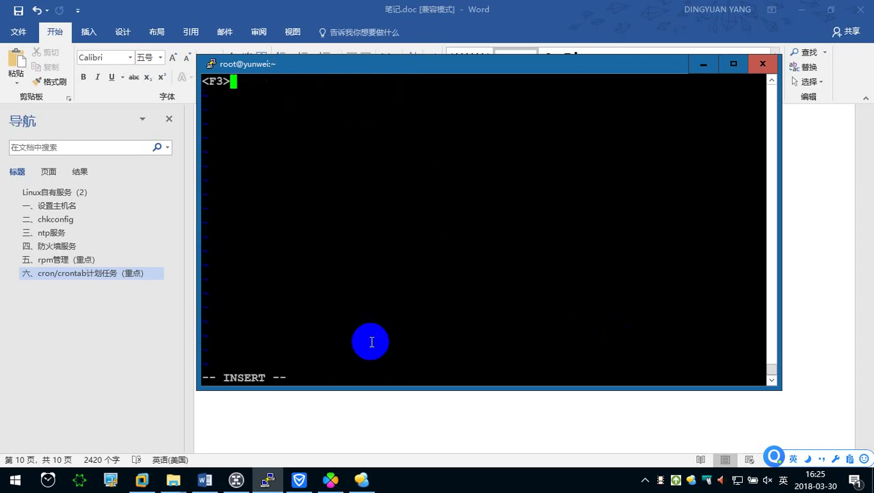
key(BackSpace)
key(BackSpace)
key(BackSpace)
key(BackSpace)
text(*/1)
text( * * * * date +"")
key(Left)
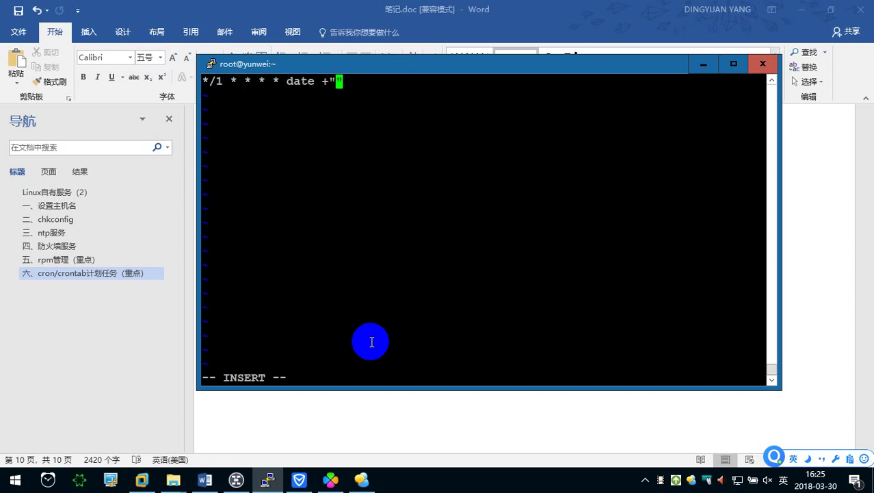
text(%F %T)
key(Right)
text(>>)
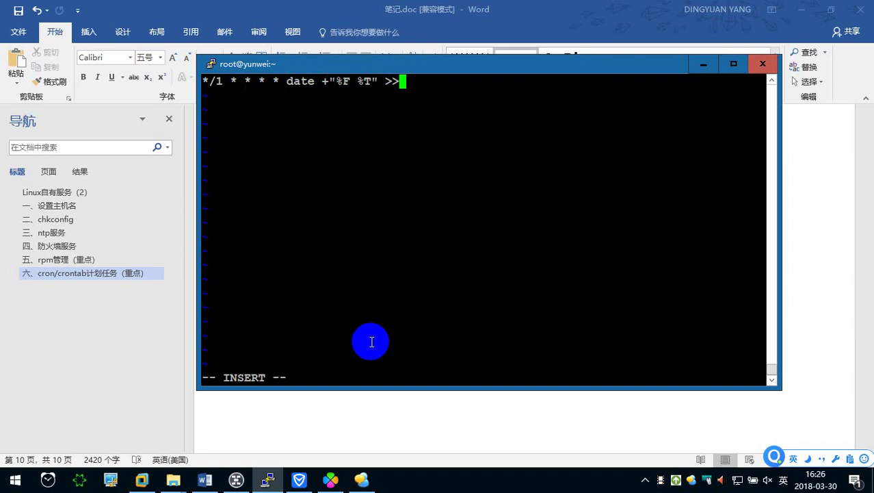
text( /root/)
key(Caps_Lock)
text(RT)
key(Caps_Lock)
text(.txt)
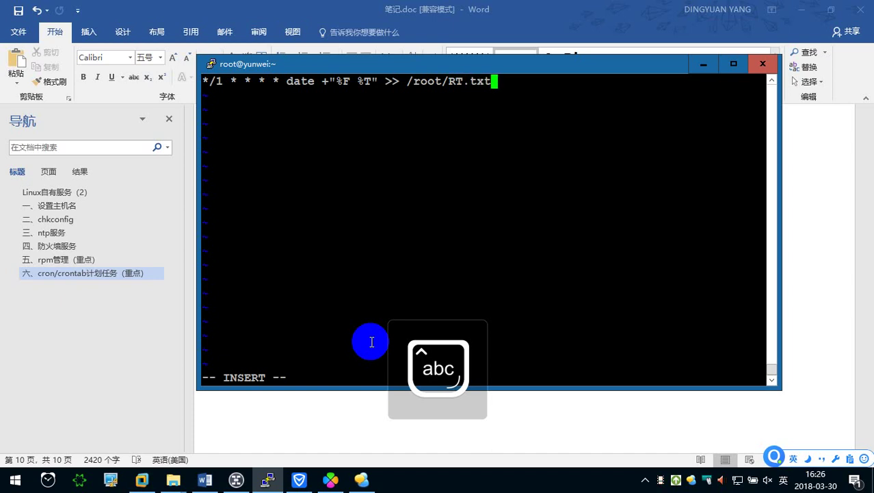
key(Escape)
text(:)
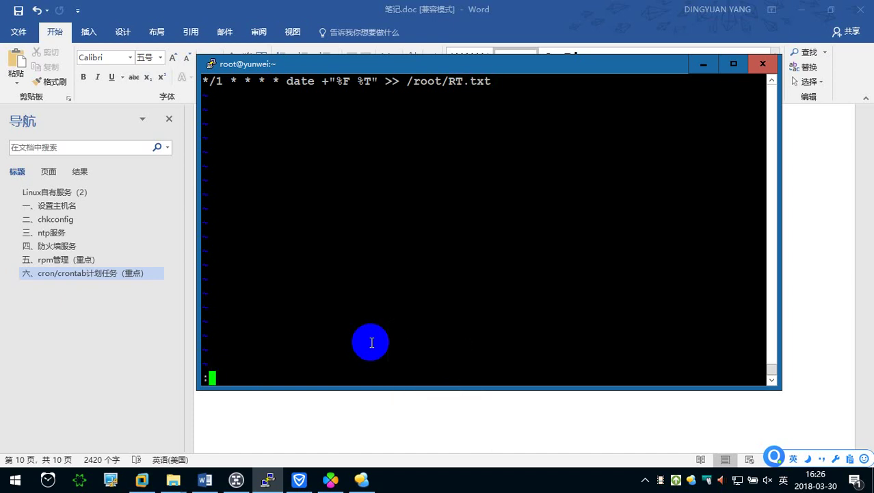
text(x)
key(Return)
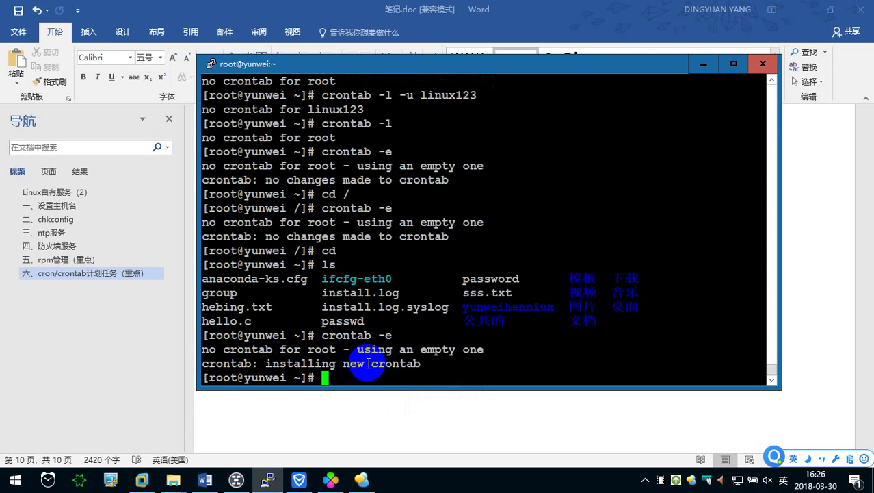
List the home directory, then show root's installed cron entry with crontab -l.
text(ls)
key(Return)
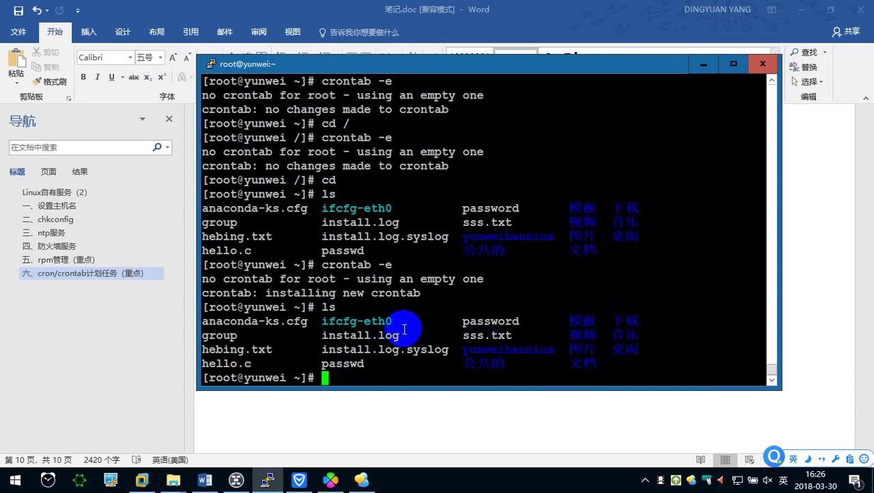
text(ls)
key(Return)
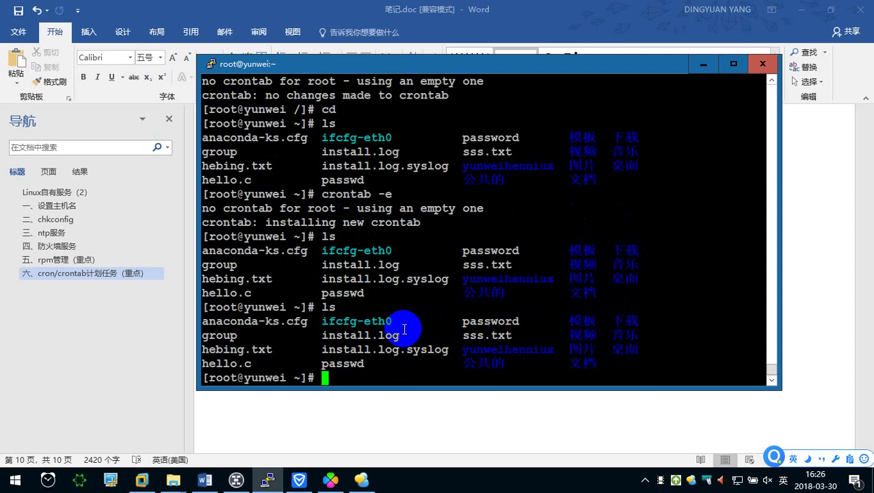
text(ls)
key(Return)
key(Up)
key(Up)
key(Up)
key(Up)
key(Down)
key(BackSpace)
text(l)
key(Return)
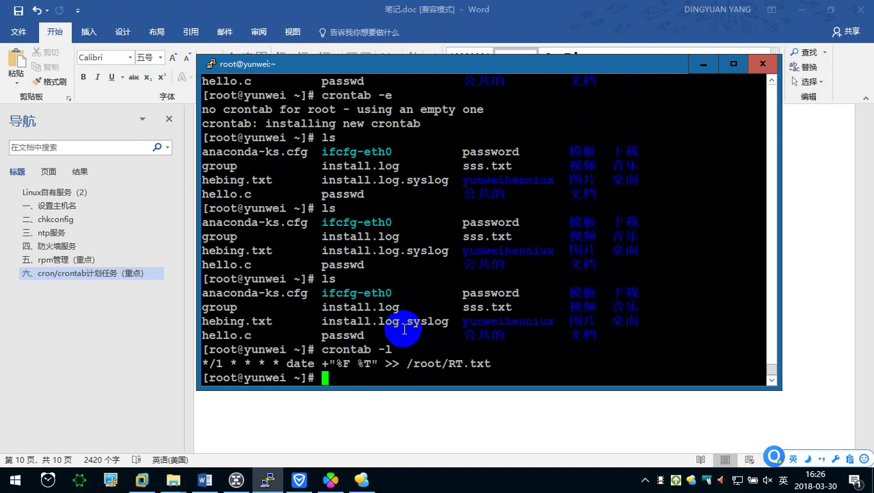
Run the entry's date command once to append a timestamp to RT.txt, then follow the file with tail -f.
drag(286, 364, 487, 361)
right_click(420, 380)
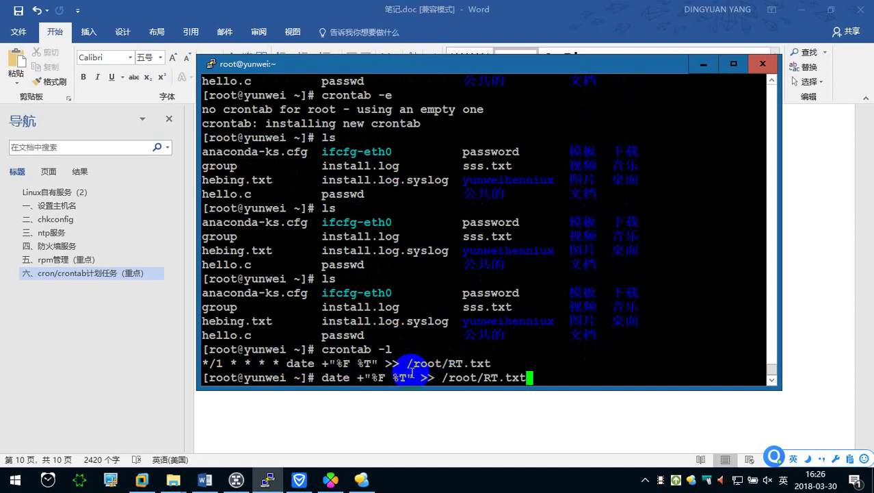
key(Return)
text(tail -f )
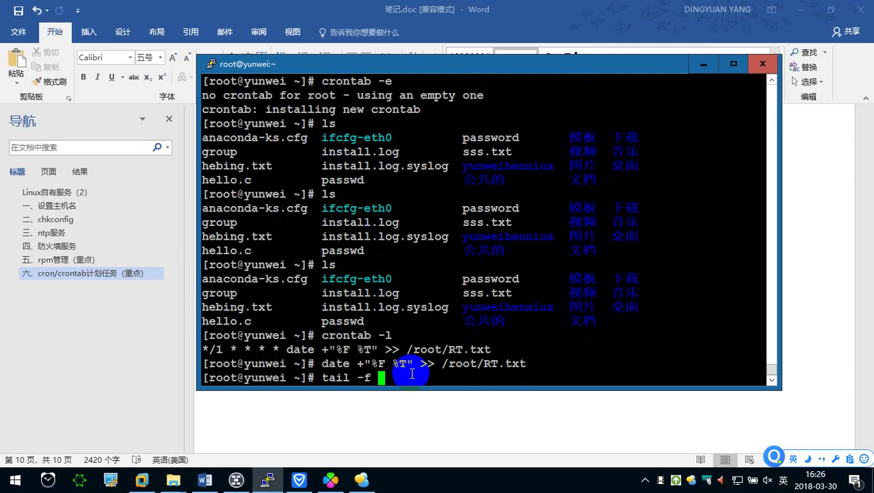
text(/R)
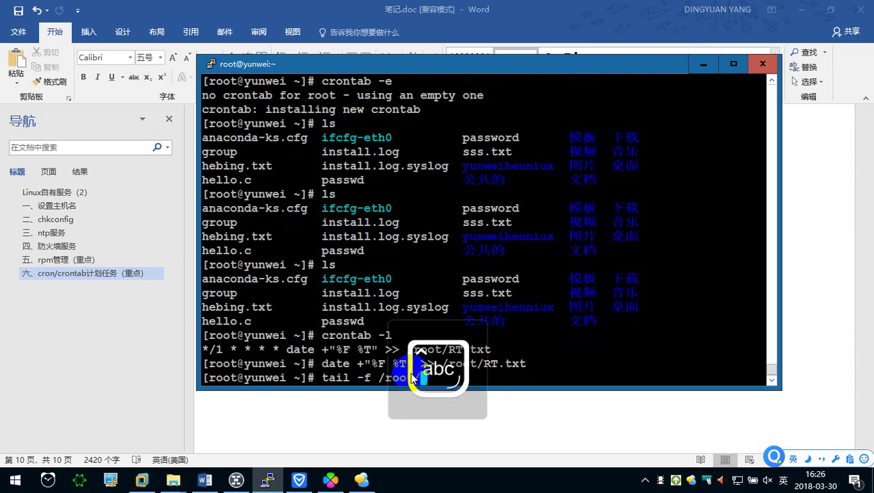
text(t/RT.txt)
key(Return)
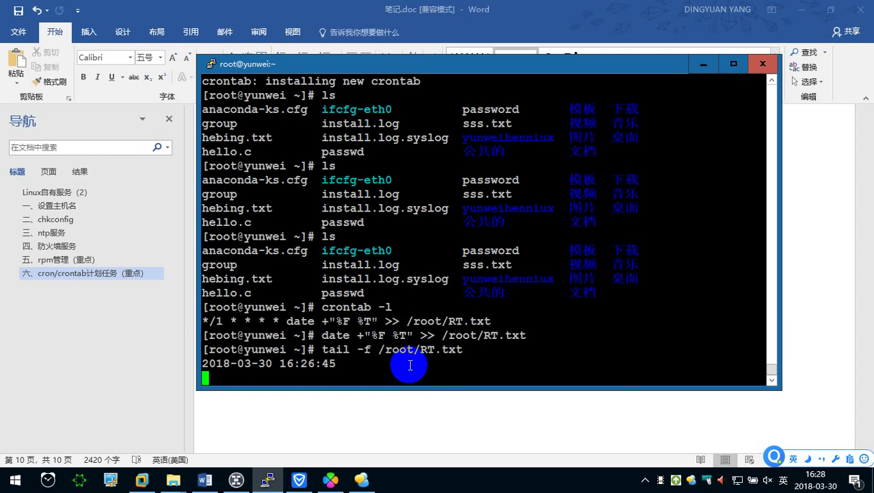
Stop following RT.txt, restart tail -f on it, then stop it again with Ctrl+C.
key(ctrl+c)
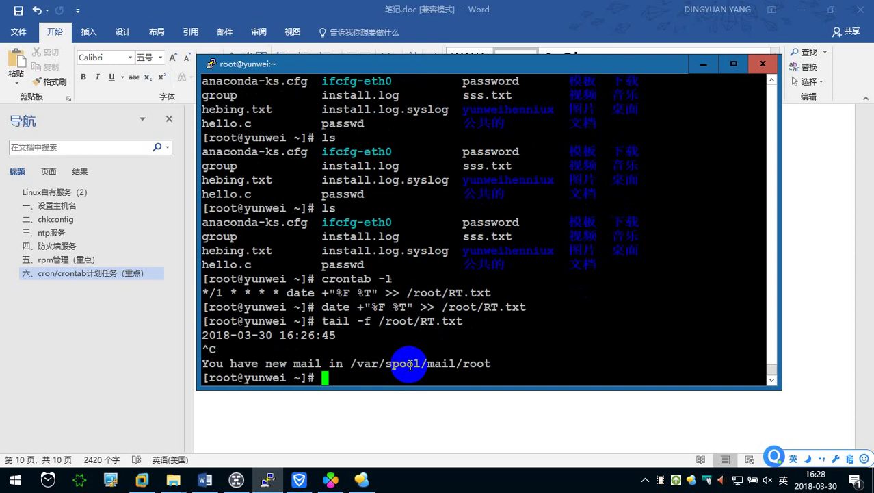
key(Up)
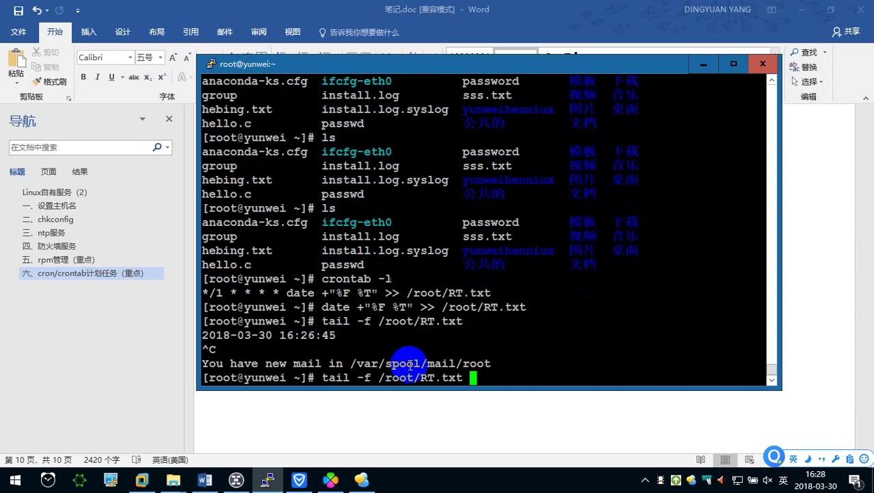
key(Return)
text(:x)
key(Return)
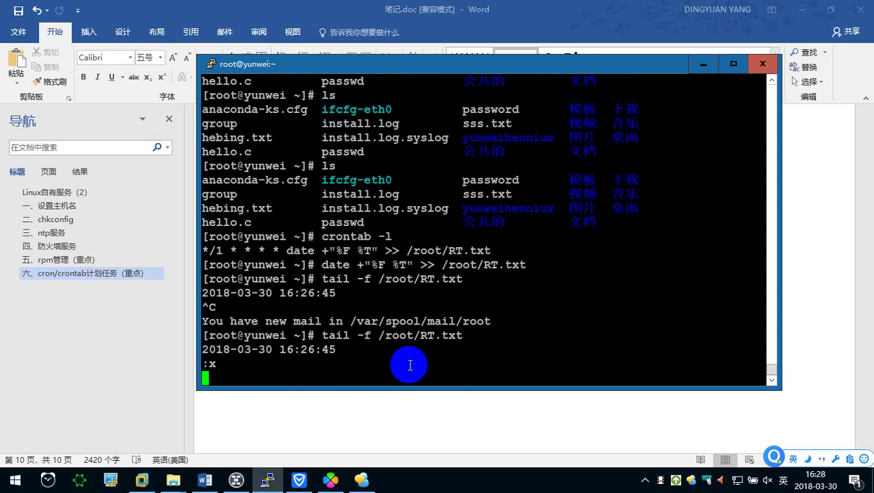
text(q)
key(Return)
key(ctrl+c)
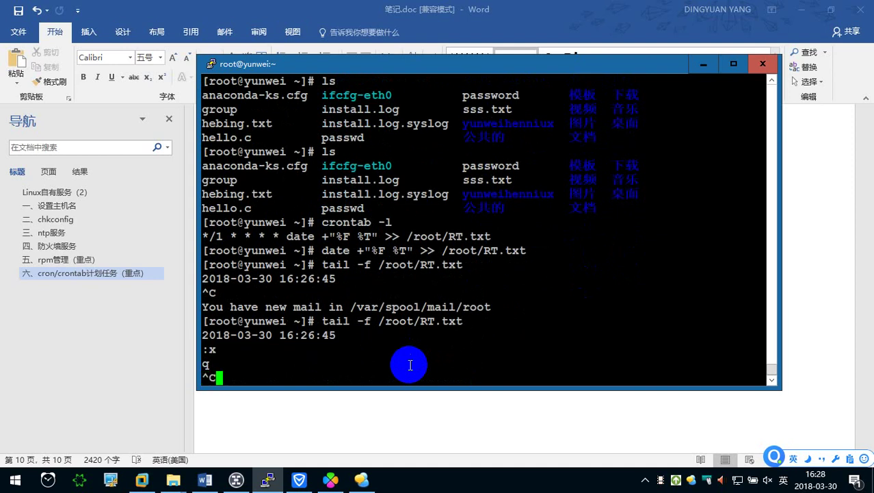
Show the last three lines of /root/RT.txt and list root's cron entries again.
key(Up)
key(Left)
key(Left)
key(Left)
key(Left)
key(Left)
key(Left)
key(BackSpace)
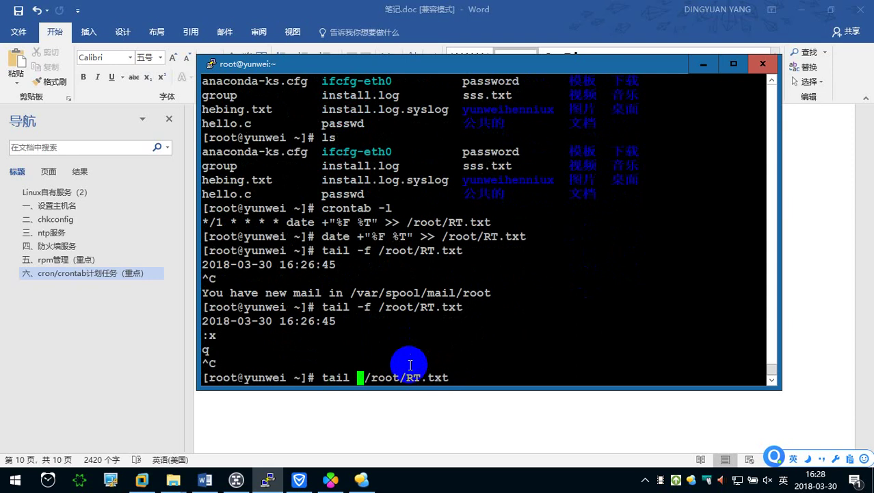
text(-3)
key(Return)
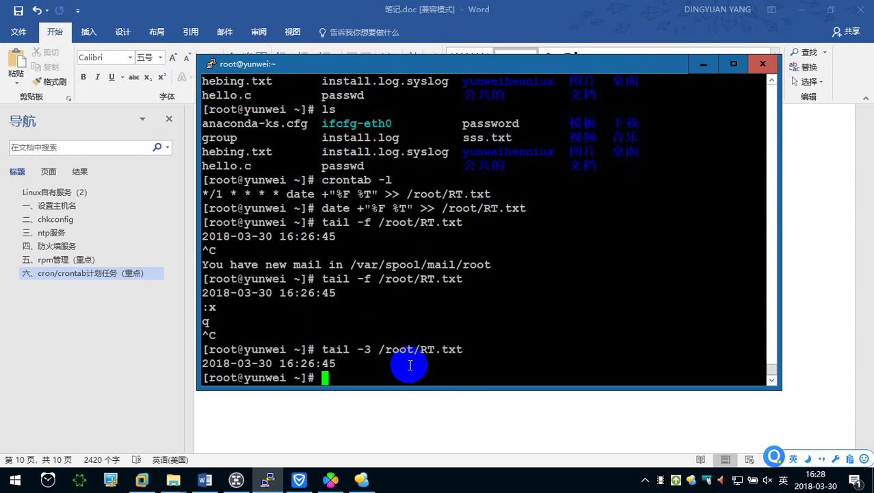
key(Up)
key(Up)
key(Up)
key(Up)
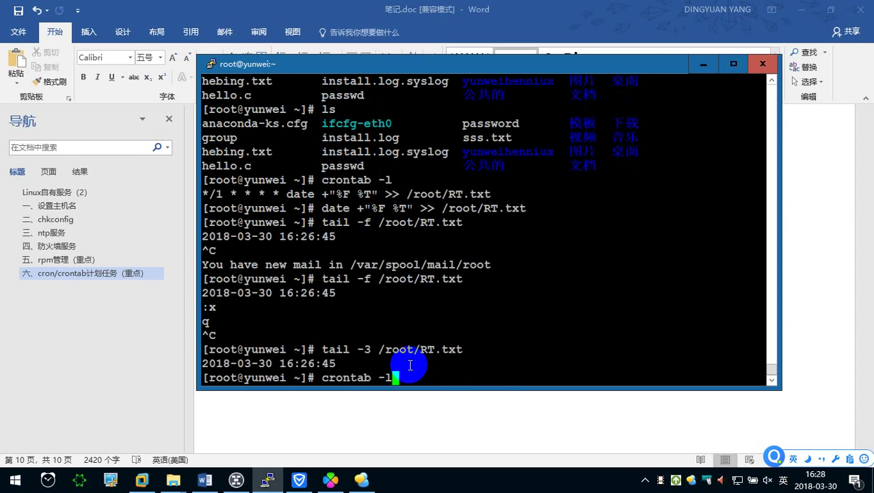
key(Return)
key(Up)
key(Down)
key(Up)
key(Up)
key(Up)
key(BackSpace)
In crontab -e, replace the date command with 'ls ~' so the entry reads '*/1 * * * * ls ~>> /root/RT.txt', and save.
text(e)
key(Return)
key(Right)
key(Right)
key(Right)
key(Right)
key(Right)
key(Right)
key(Right)
key(Right)
key(a)
key(Left)
key(Left)
key(BackSpace)
key(BackSpace)
key(BackSpace)
key(BackSpace)
key(BackSpace)
key(BackSpace)
key(BackSpace)
key(BackSpace)
key(BackSpace)
text(ls)
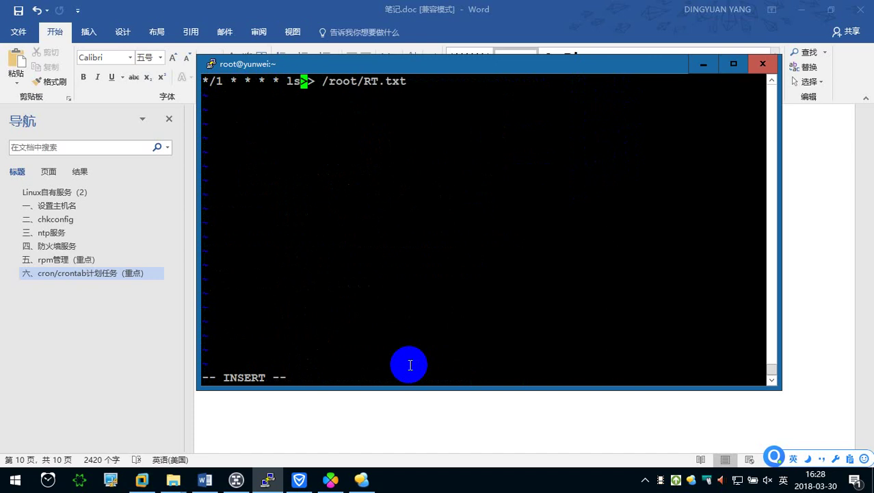
text( /)
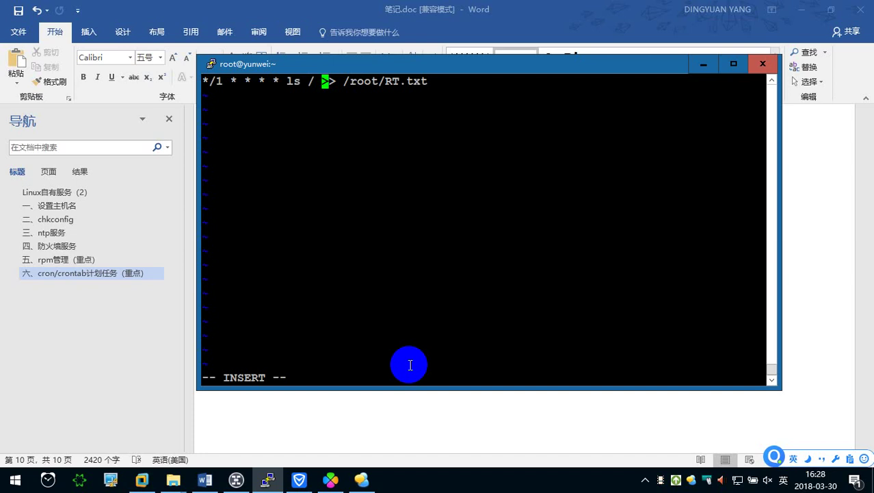
key(BackSpace)
key(BackSpace)
text(~)
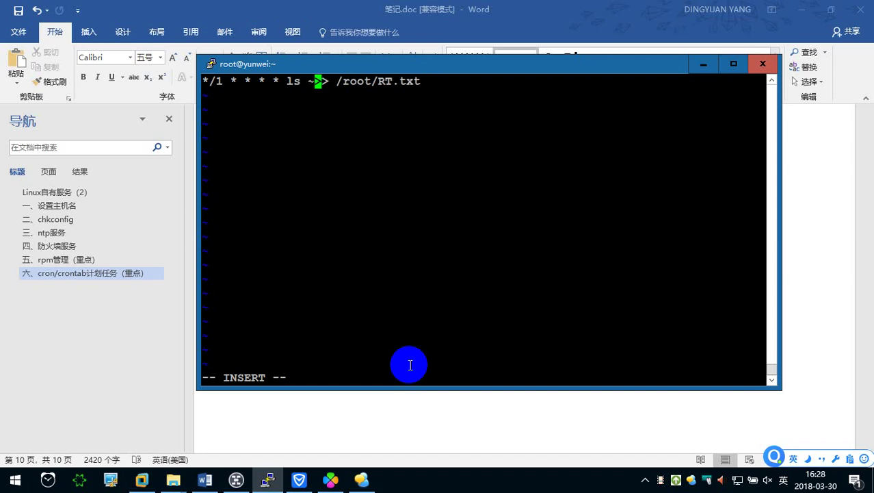
key(Escape)
text(:x)
key(Return)
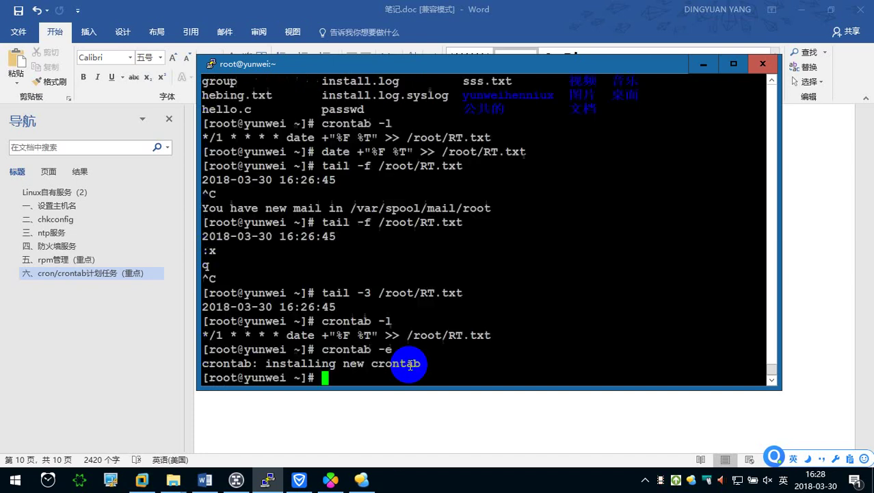
Confirm the entry with crontab -l, run its ls command once manually, and show RT.txt's last three lines.
key(Up)
key(BackSpace)
text(l)
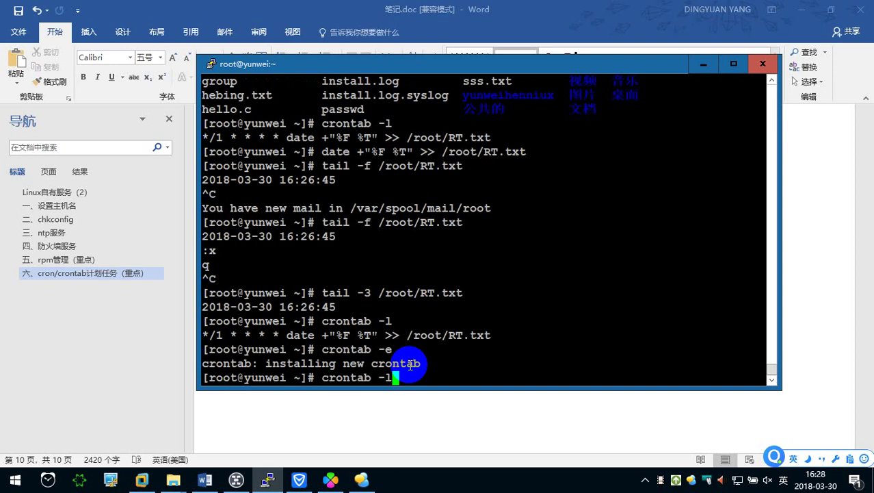
key(Return)
double_click(294, 363)
drag(296, 363, 420, 363)
right_click(391, 378)
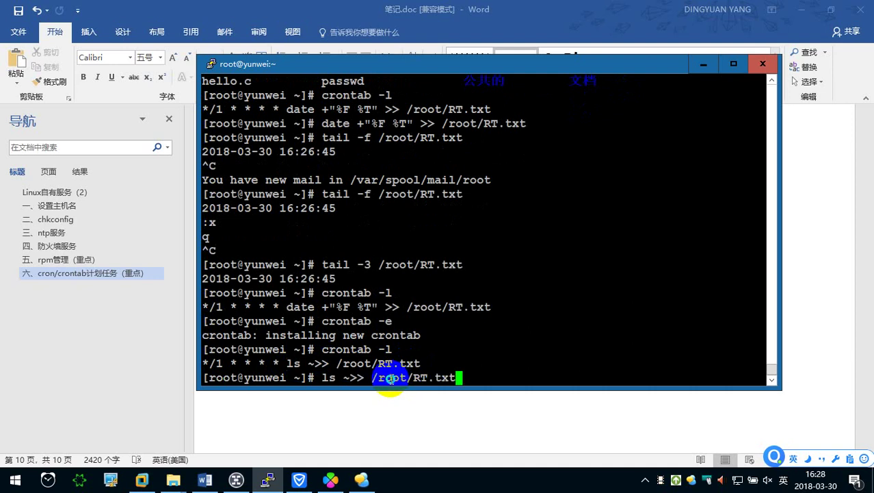
key(Return)
key(Up)
key(Up)
key(Up)
key(Up)
key(Up)
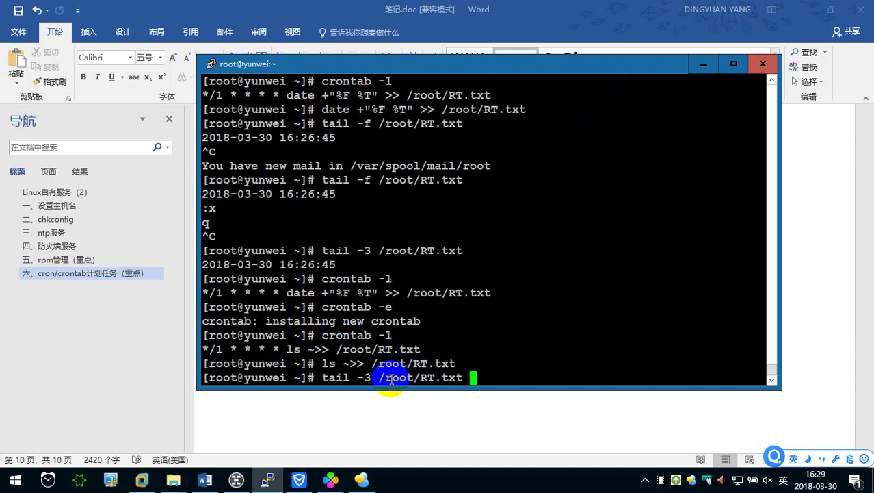
key(Return)
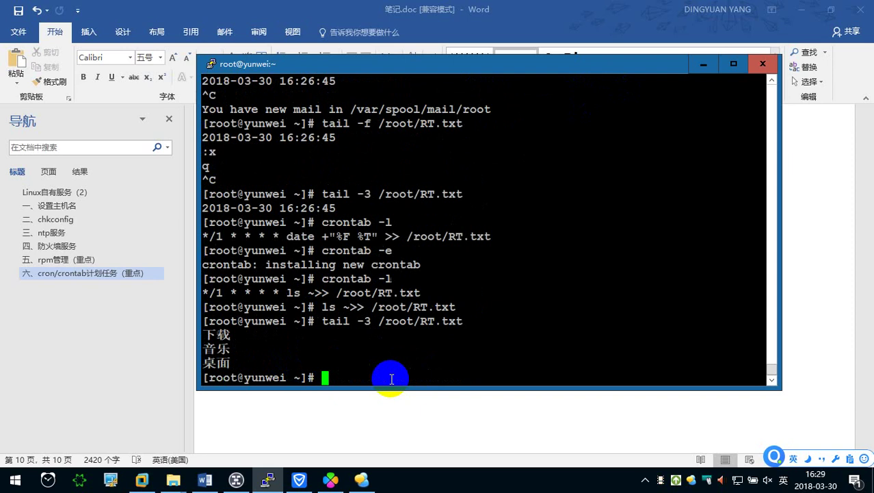
Print the full contents of /root/RT.txt with cat.
text(:)
text(x)
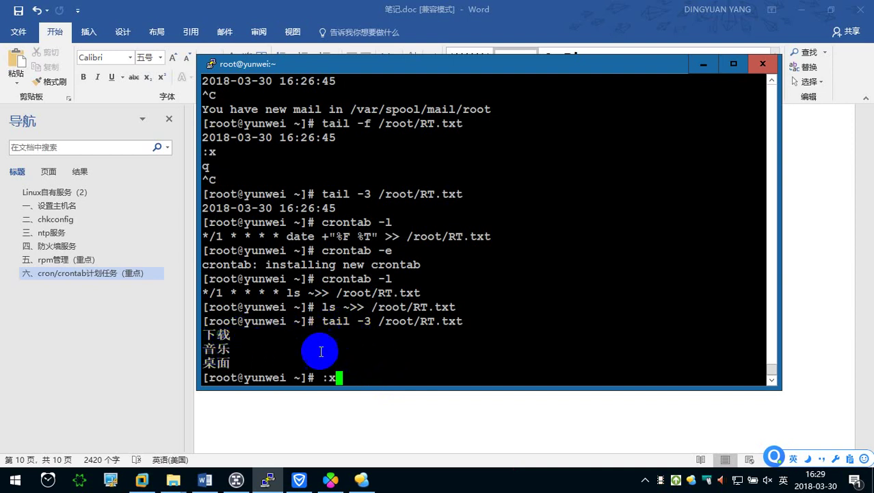
key(BackSpace)
key(BackSpace)
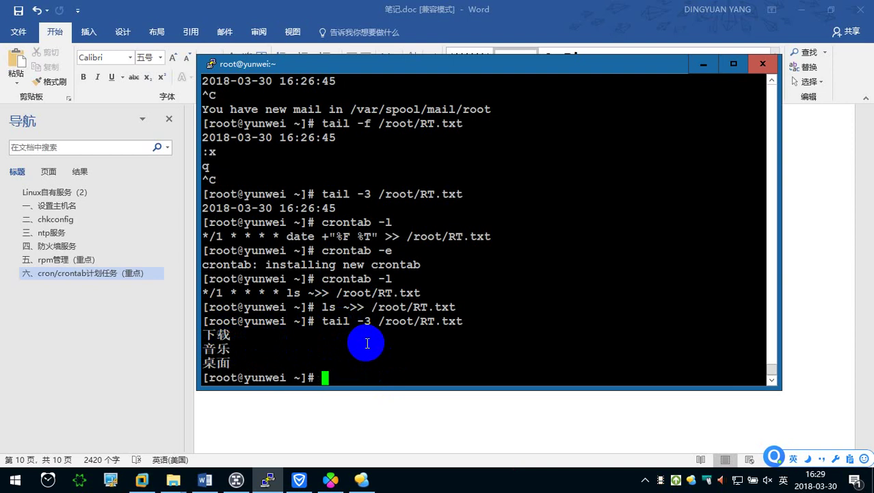
key(Up)
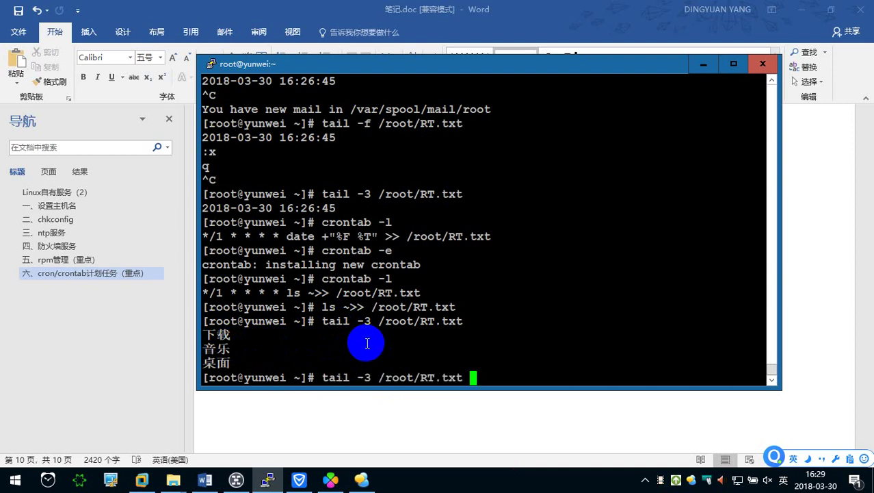
key(BackSpace)
key(Left)
key(Left)
key(Left)
key(Left)
key(BackSpace)
key(BackSpace)
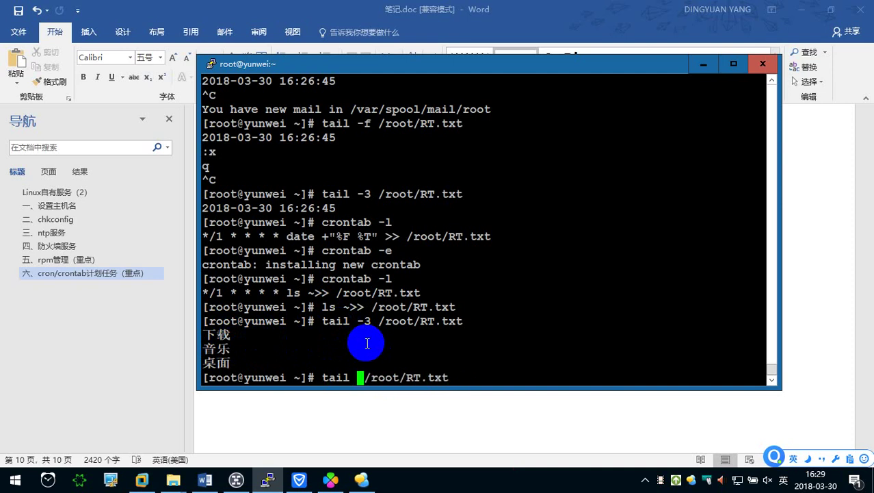
key(BackSpace)
key(BackSpace)
key(BackSpace)
key(BackSpace)
text(cat)
key(Return)
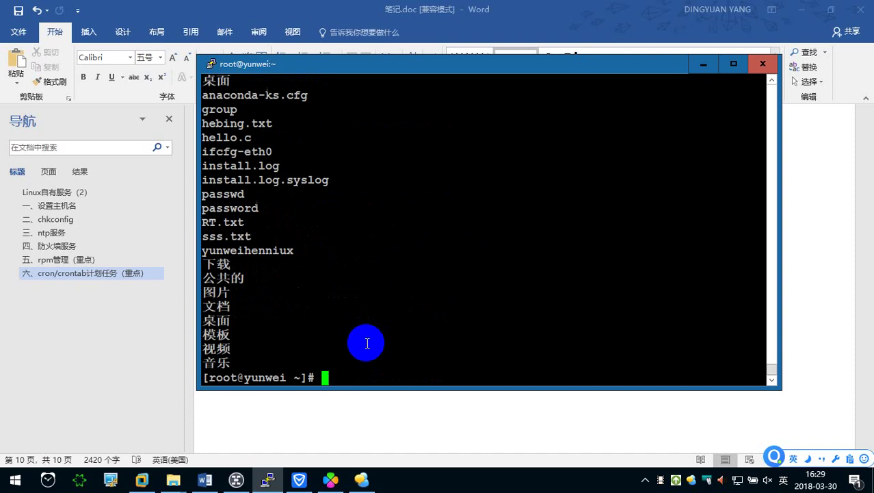
Scroll through the output to check the 16:26:45 timestamp and the appended home-directory listings.
scroll(304, 308, up, 5)
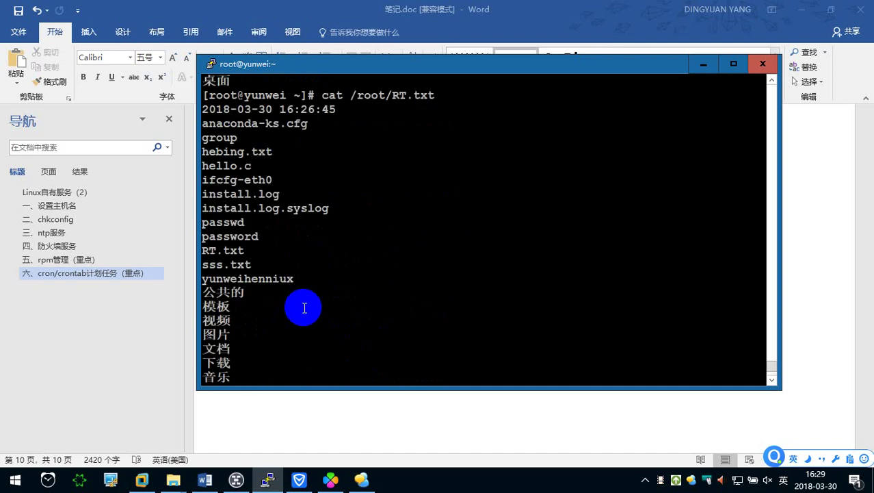
scroll(304, 307, down, 5)
scroll(294, 309, up, 4)
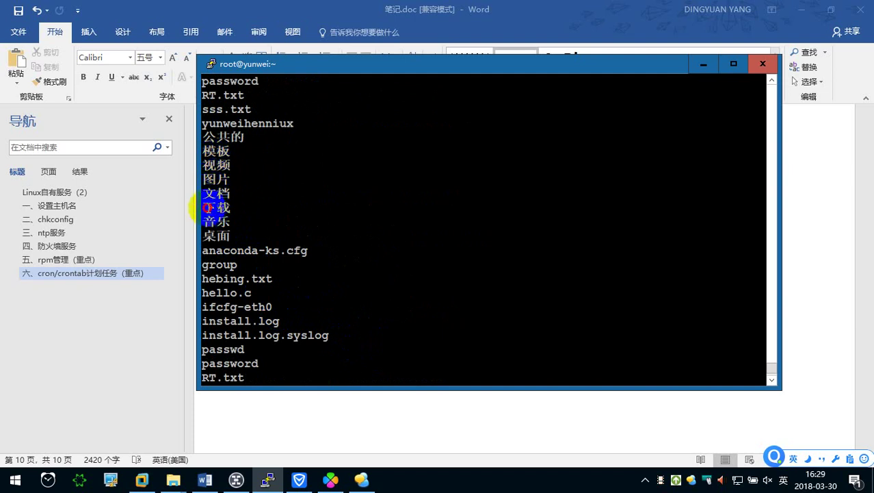
triple_click(231, 207)
scroll(233, 209, down, 4)
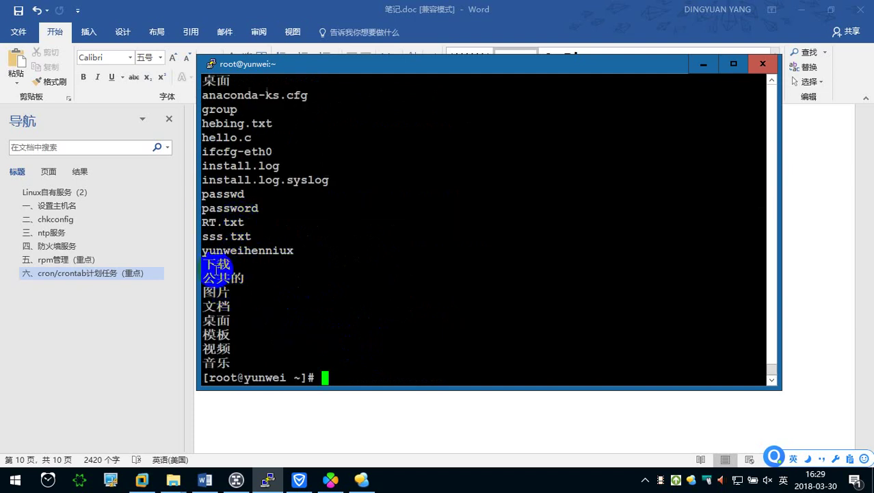
triple_click(238, 264)
click(249, 291)
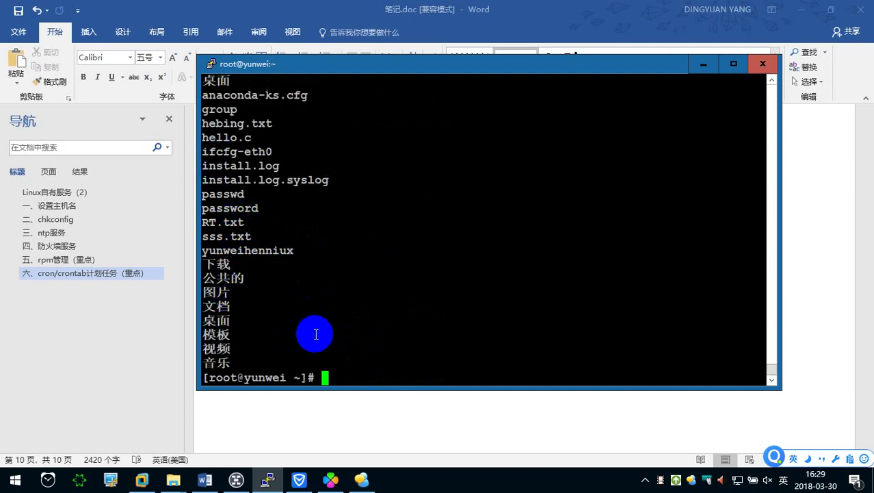
Bring the Word notes back to the front and save them with Ctrl+S.
click(298, 415)
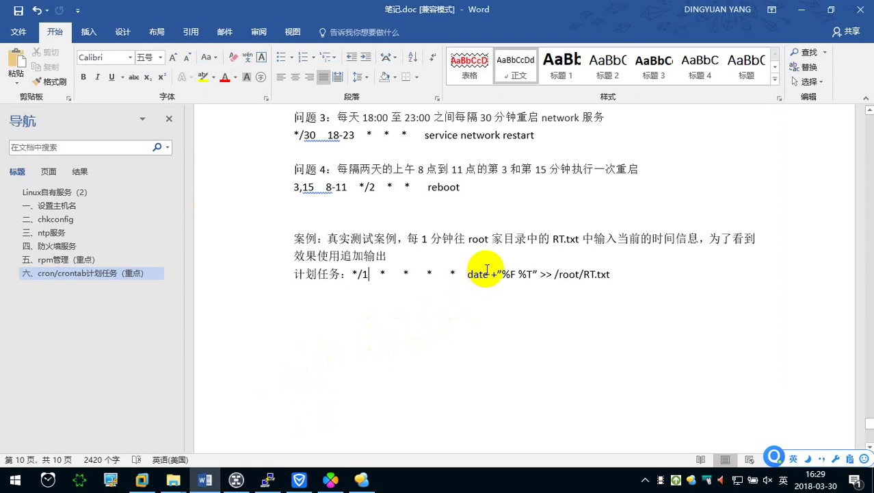
click(545, 273)
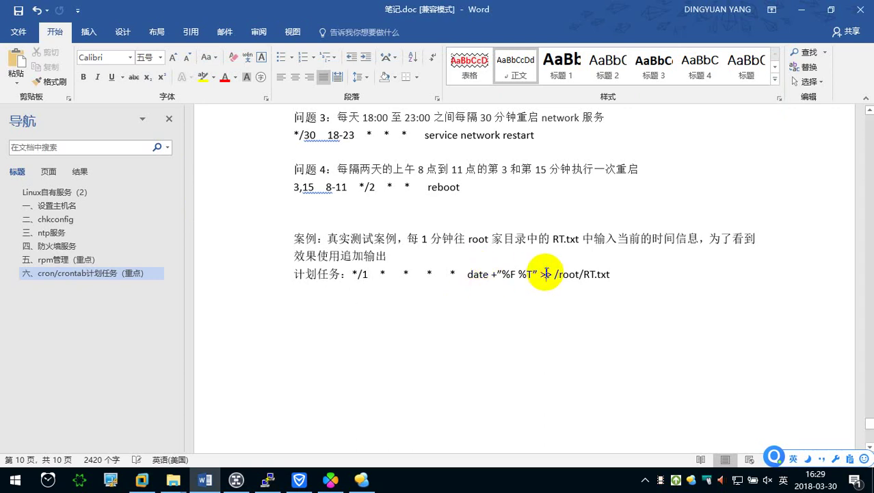
click(271, 481)
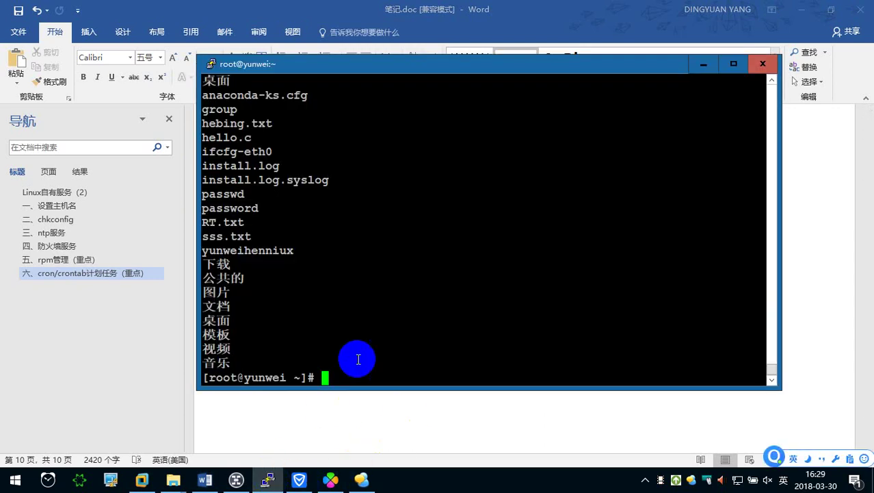
click(420, 411)
key(ctrl+s)
Scroll up to the ②编辑计划任务 notes on cron field syntax and value ranges.
double_click(284, 242)
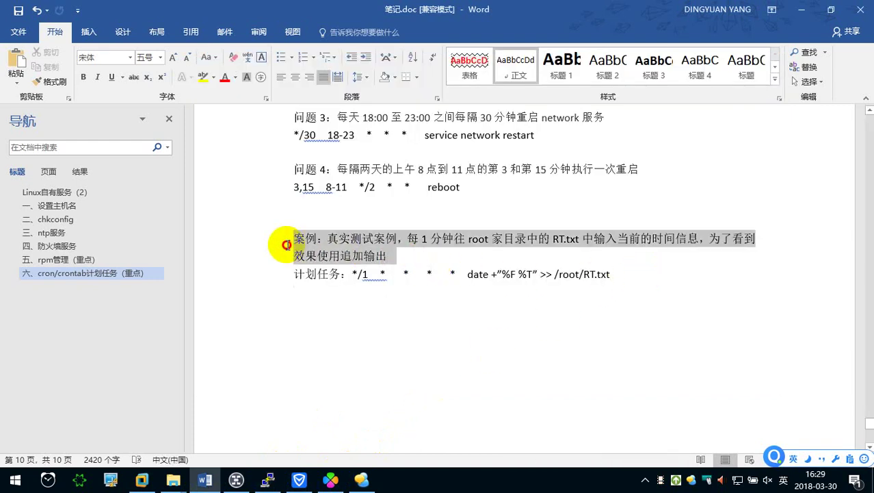
click(563, 268)
scroll(479, 260, up, 5)
scroll(410, 248, up, 4)
scroll(373, 250, up, 8)
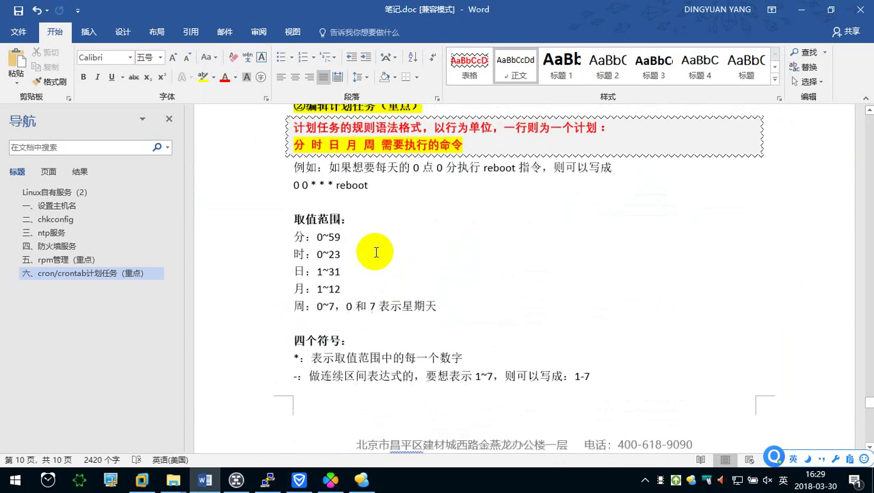
scroll(357, 218, up, 4)
scroll(310, 299, down, 1)
scroll(309, 300, down, 1)
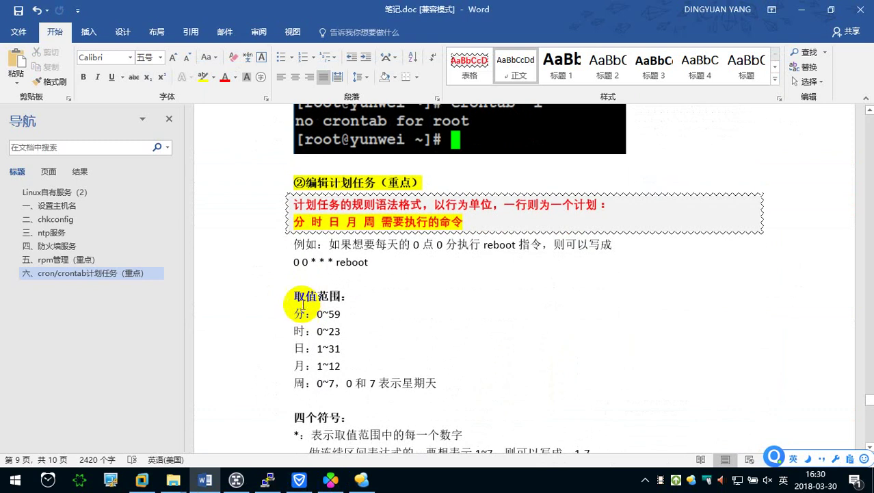
scroll(301, 314, down, 2)
scroll(302, 308, down, 2)
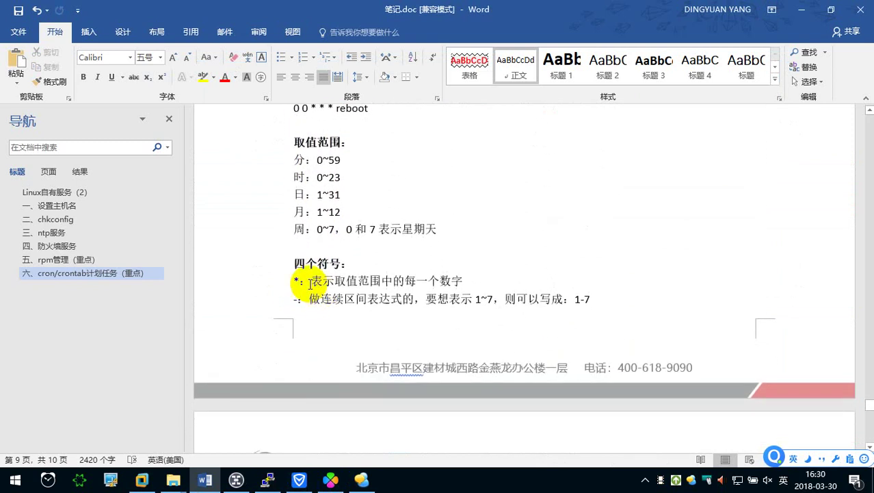
scroll(324, 264, down, 1)
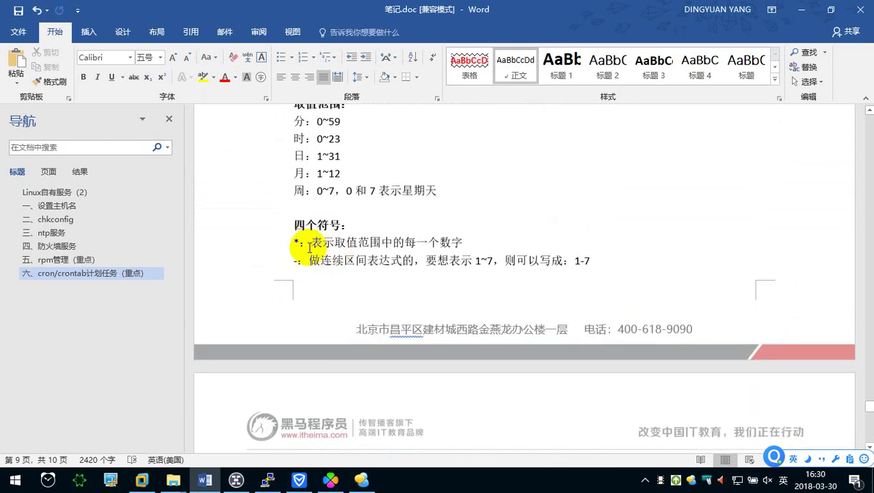
scroll(305, 236, up, 1)
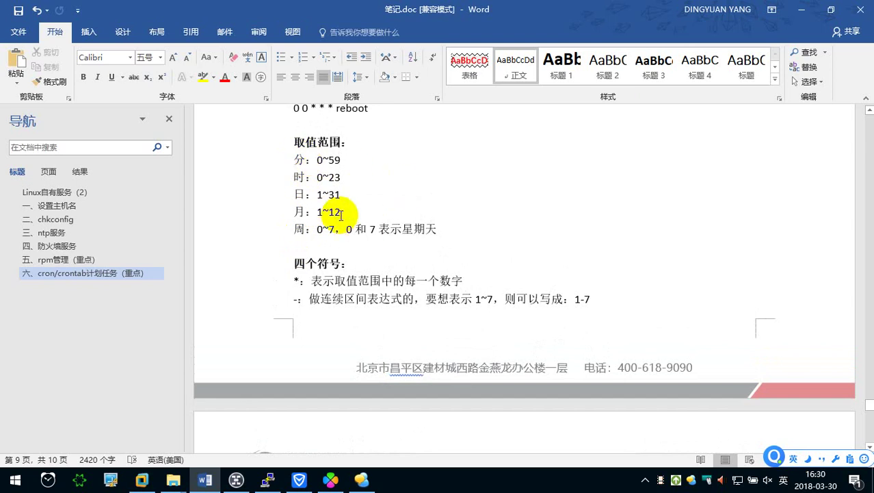
scroll(311, 208, down, 2)
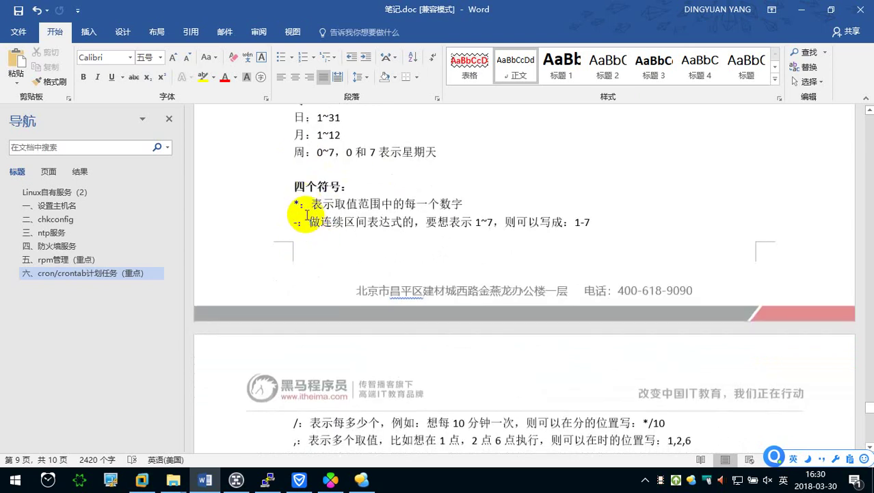
scroll(308, 212, up, 2)
scroll(298, 192, up, 2)
scroll(288, 173, up, 1)
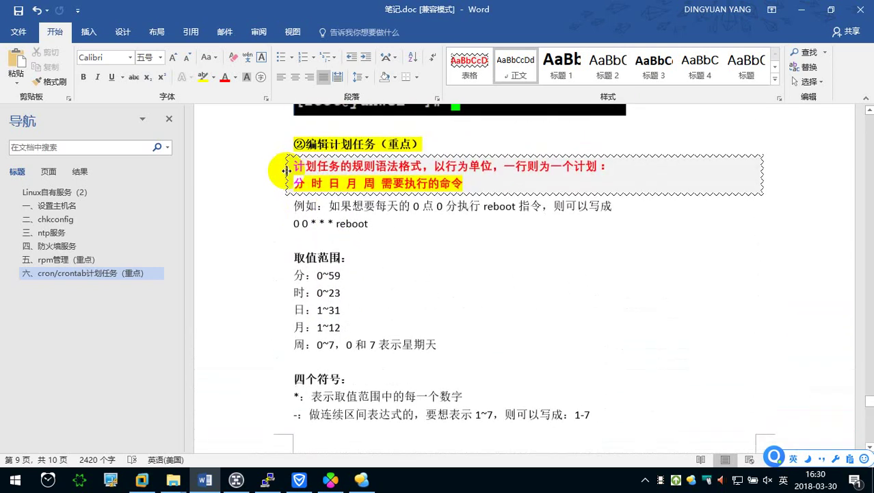